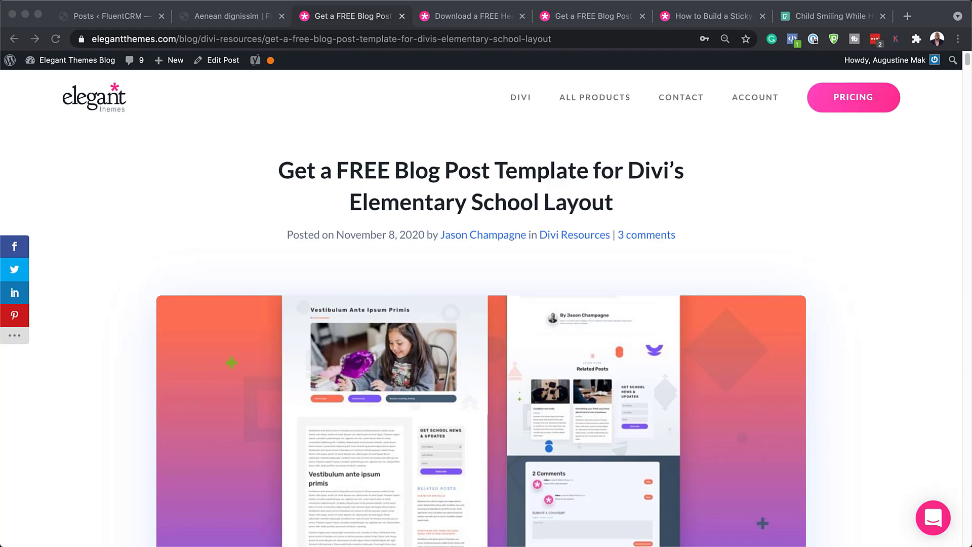
- Scroll down the blog post to the purple Elementary School Blog Post Template offer box
{"action": "scroll", "coordinate": [481, 324], "scroll_direction": "down", "scroll_amount": 12}
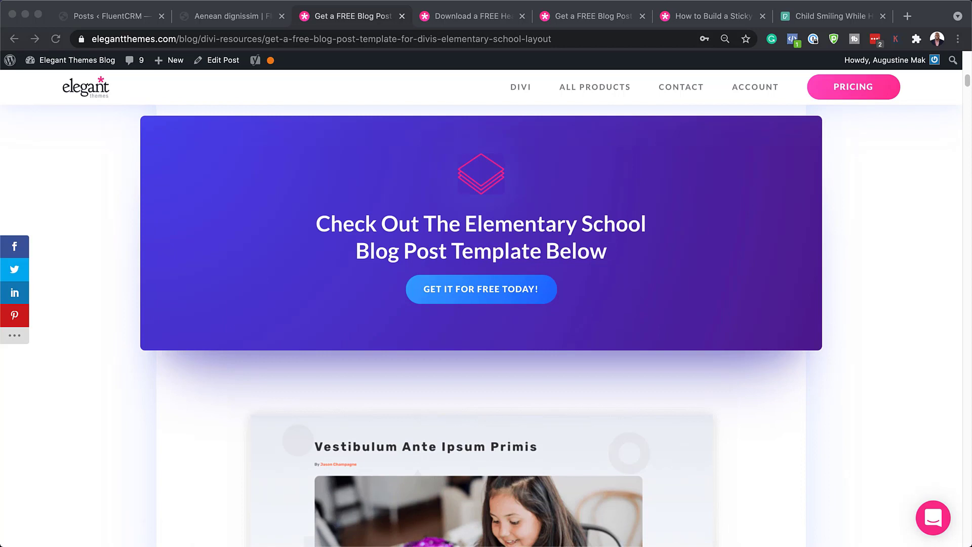
- Submit an email address, download the Elementary School template zip, and reveal it in its folder
{"action": "left_click", "coordinate": [479, 291]}
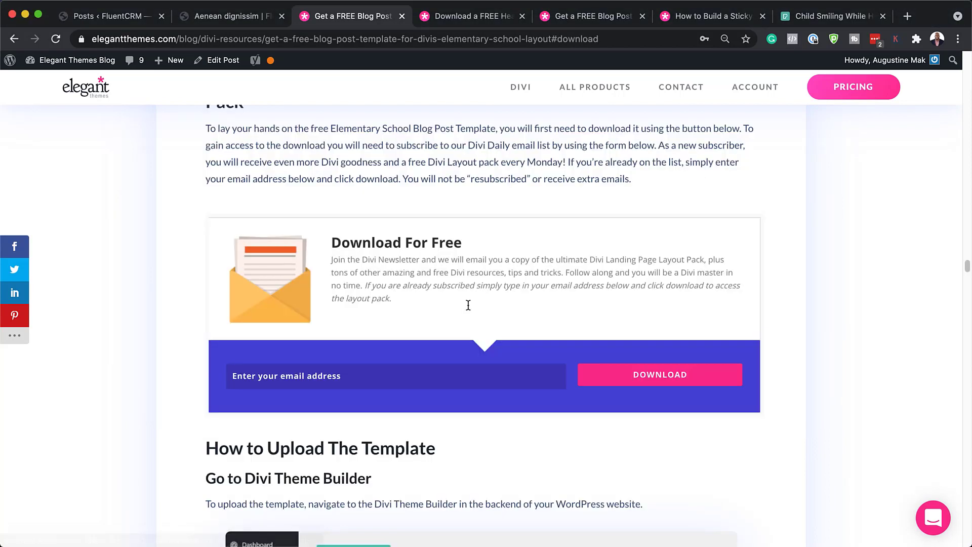
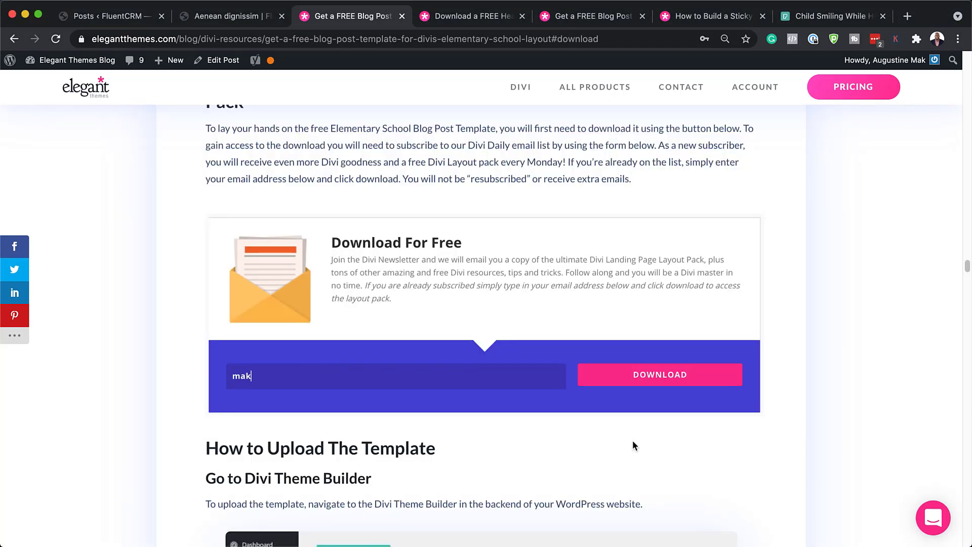
{"action": "left_click", "coordinate": [694, 382]}
{"action": "left_click", "coordinate": [498, 213]}
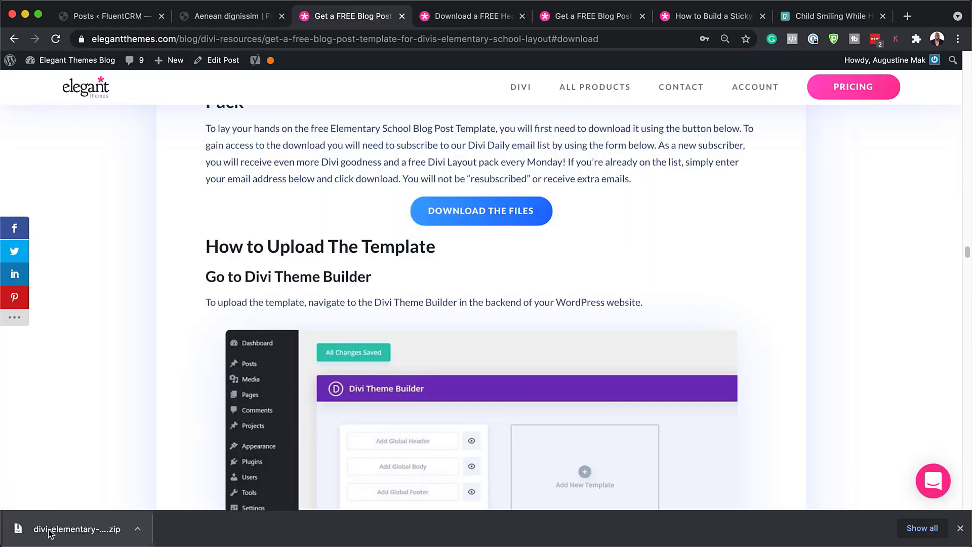
{"action": "left_click", "coordinate": [140, 532]}
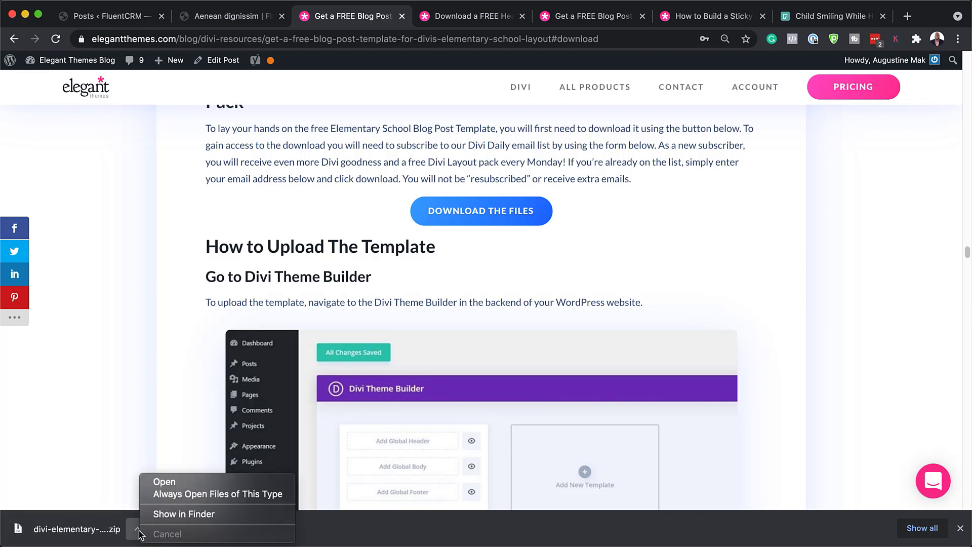
{"action": "left_click", "coordinate": [176, 516]}
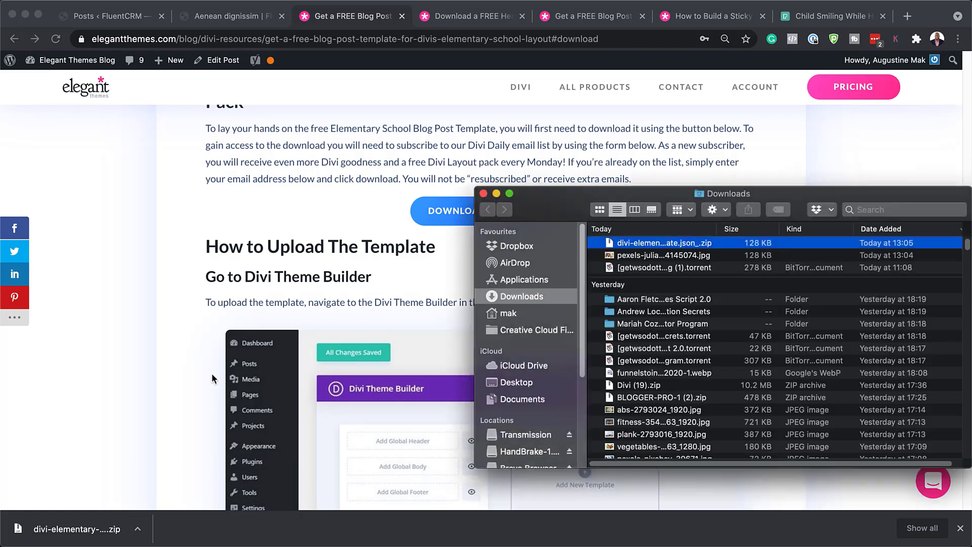
- Extract the template zip in Downloads into its JSON file, then move Finder aside and close the downloads bar
{"action": "left_click_drag", "start_coordinate": [555, 201], "coordinate": [274, 227]}
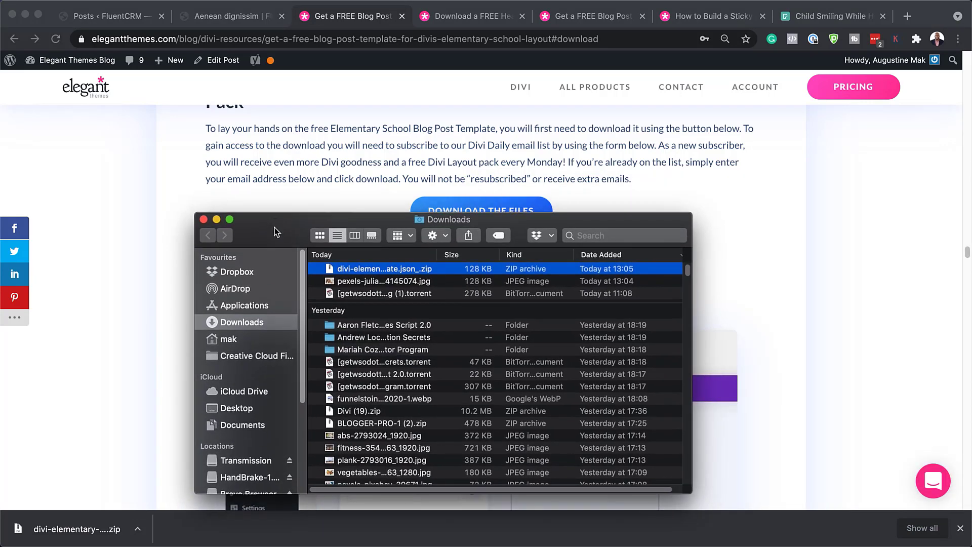
{"action": "double_click", "coordinate": [332, 270]}
{"action": "scroll", "coordinate": [409, 431], "scroll_direction": "down", "scroll_amount": 3}
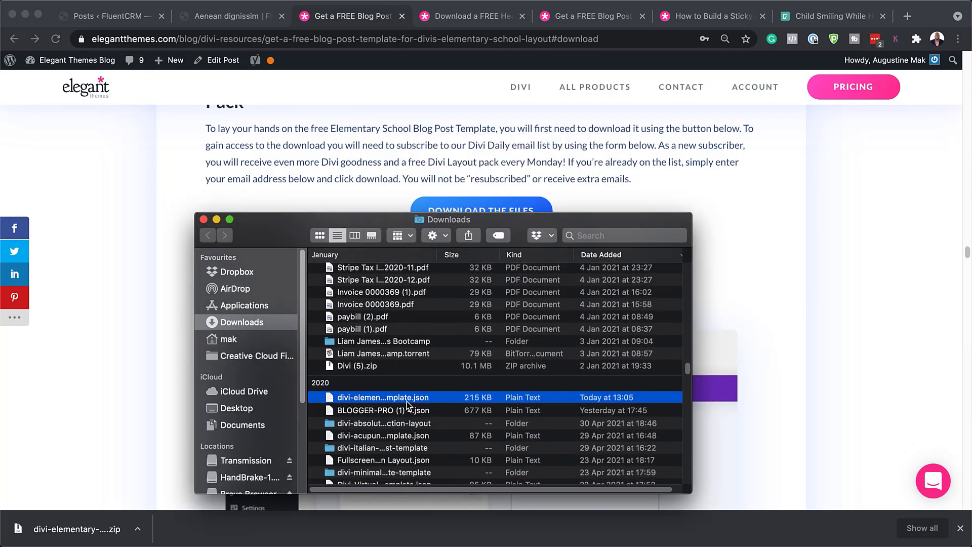
{"action": "left_click", "coordinate": [559, 222]}
{"action": "left_click_drag", "start_coordinate": [560, 222], "coordinate": [0, 218]}
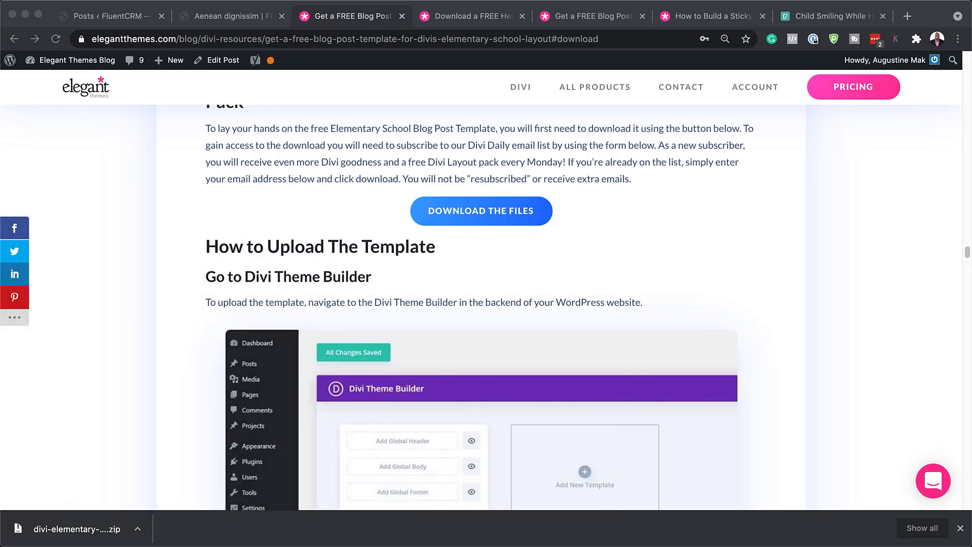
{"action": "left_click", "coordinate": [960, 528]}
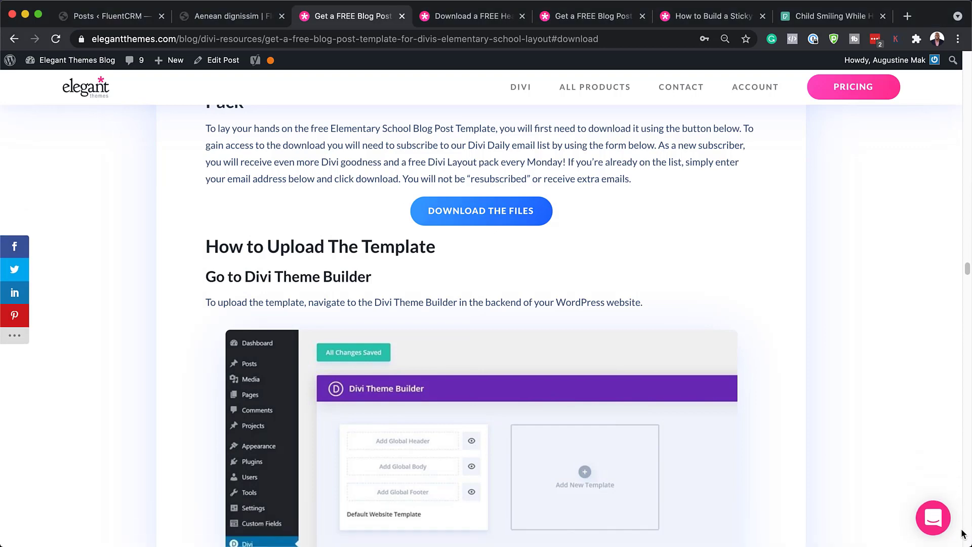
- Open Divi > Theme Builder in the WordPress admin and bring up its Portability import/export options
{"action": "left_click", "coordinate": [119, 19]}
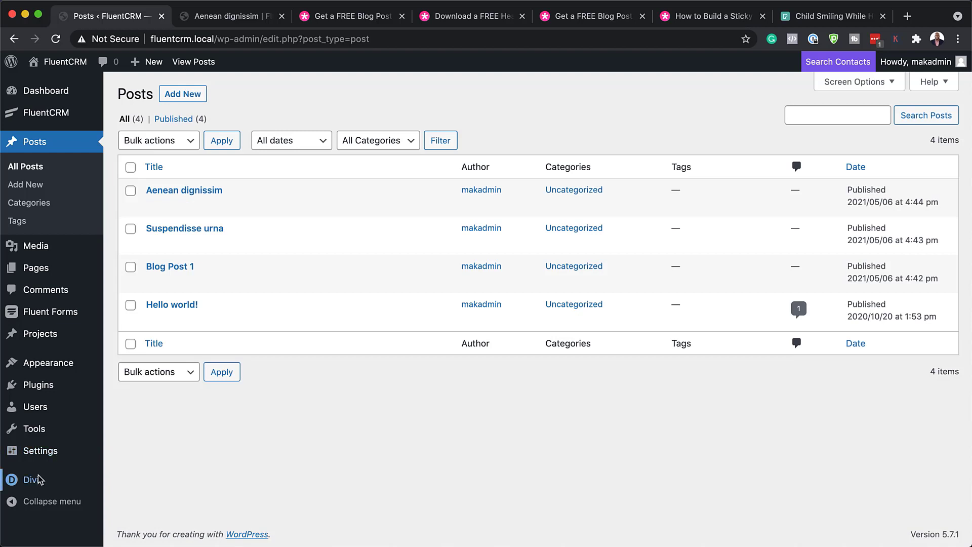
{"action": "mouse_move", "coordinate": [32, 484]}
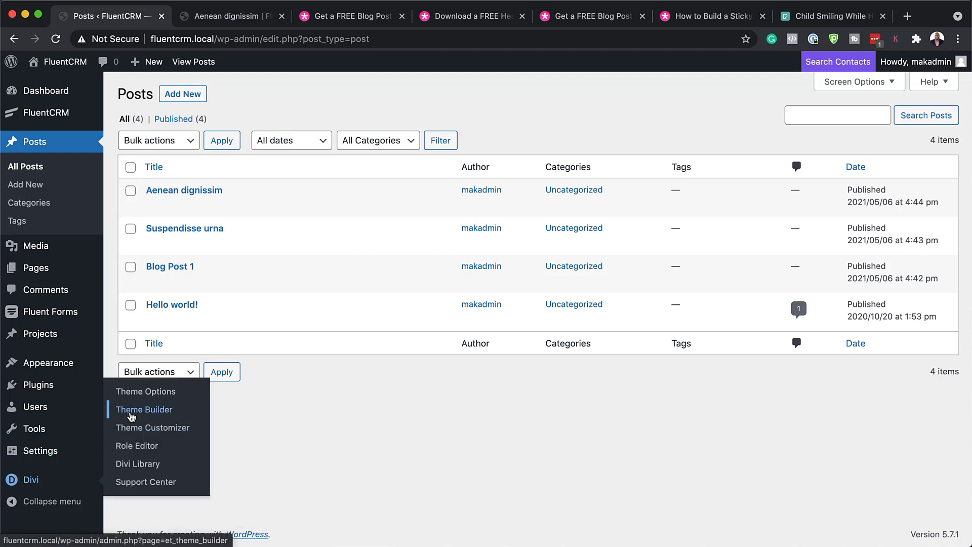
{"action": "left_click", "coordinate": [131, 414]}
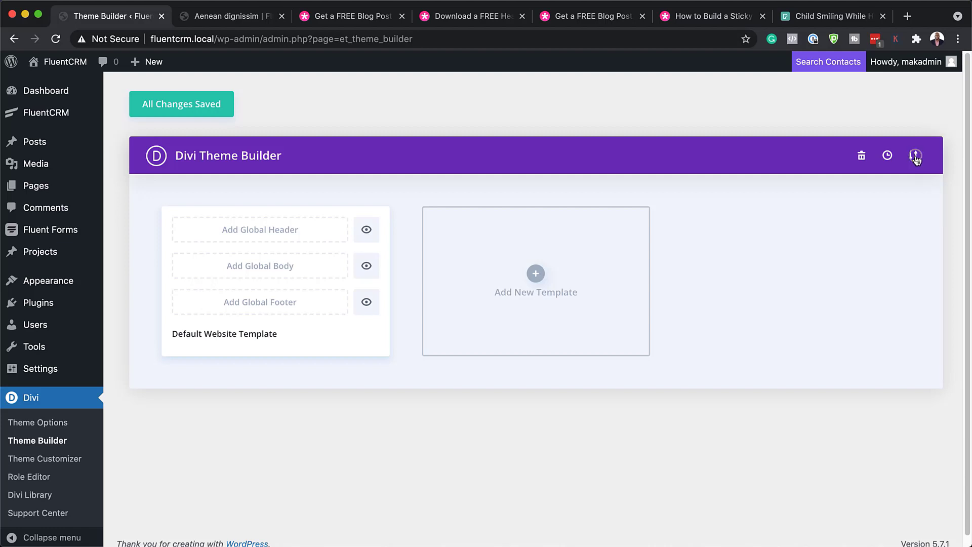
{"action": "left_click", "coordinate": [915, 156]}
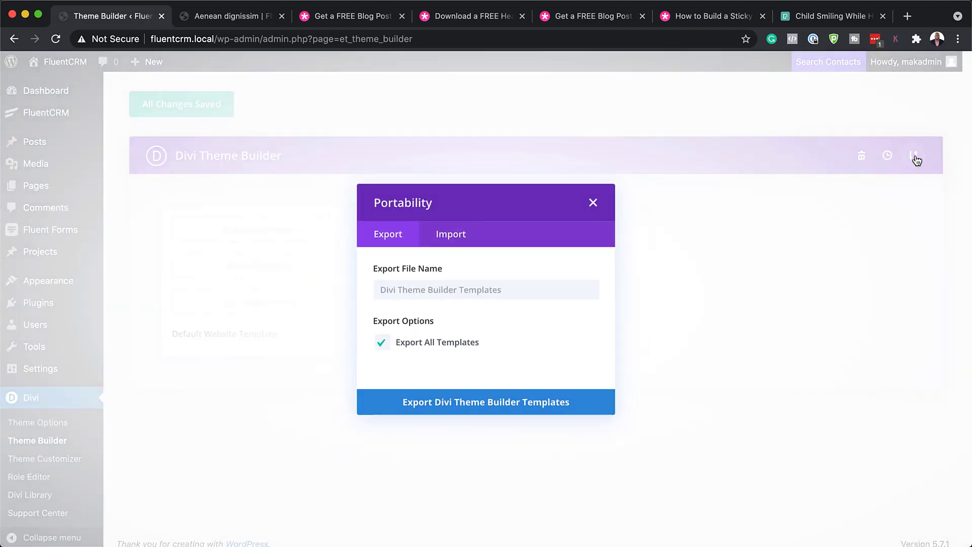
- Import the elementary school post template JSON from Downloads via the Import tab
{"action": "left_click", "coordinate": [458, 236]}
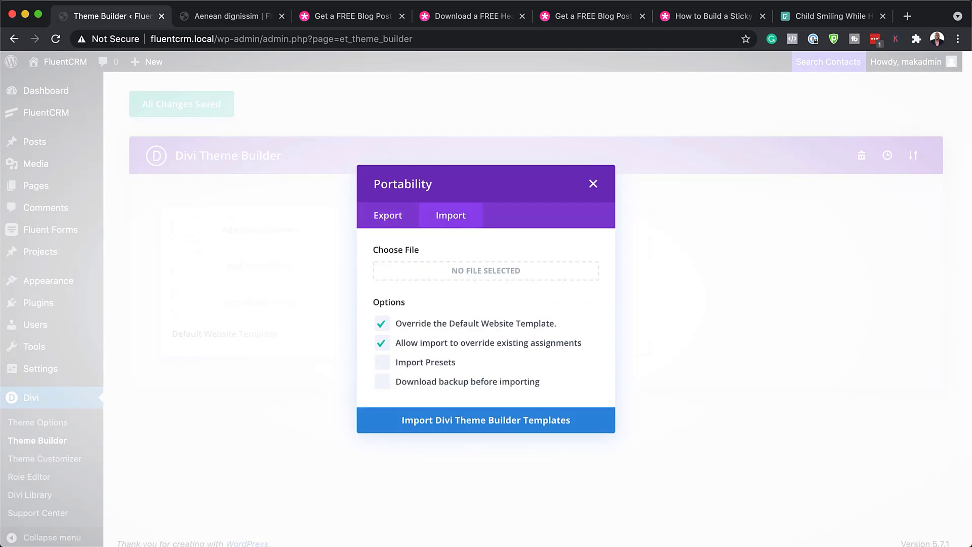
{"action": "left_click_drag", "start_coordinate": [0, 256], "coordinate": [334, 221]}
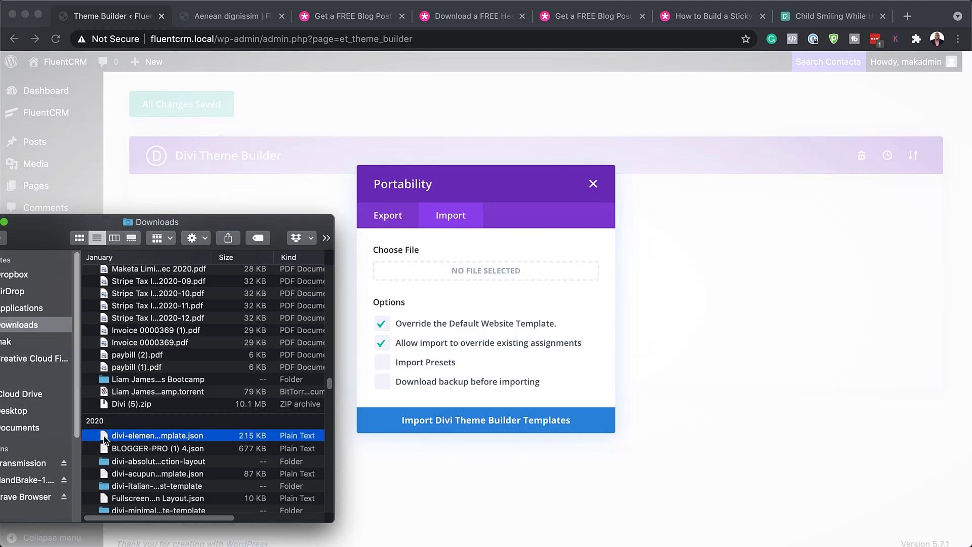
{"action": "left_click_drag", "start_coordinate": [114, 438], "coordinate": [471, 271]}
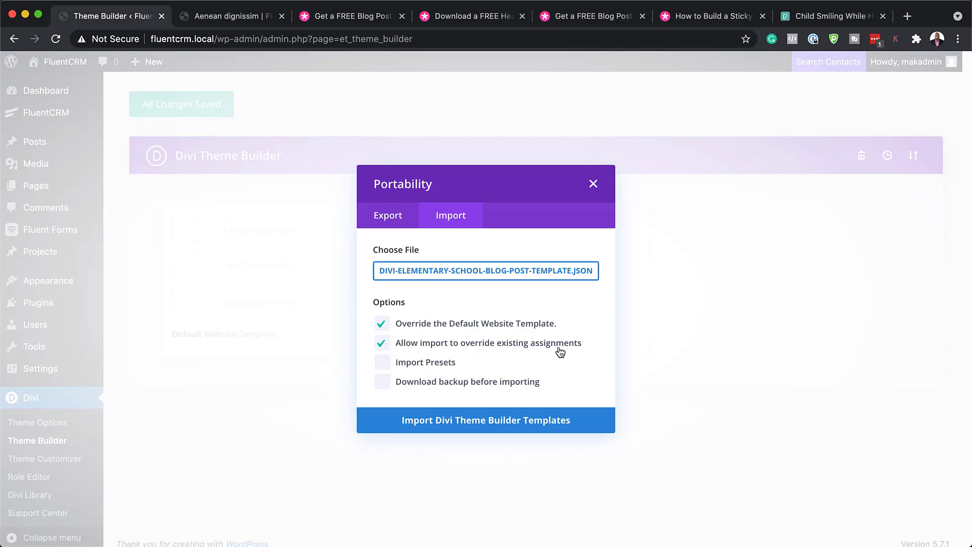
{"action": "left_click", "coordinate": [467, 423]}
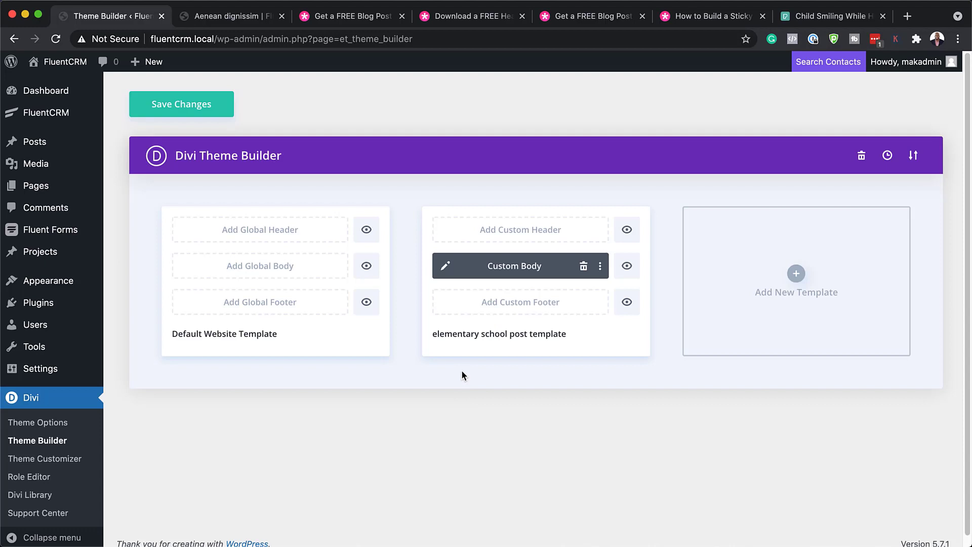
- Check the imported template's name, then switch to the Aenean dignissim post tab
{"action": "left_click", "coordinate": [434, 336]}
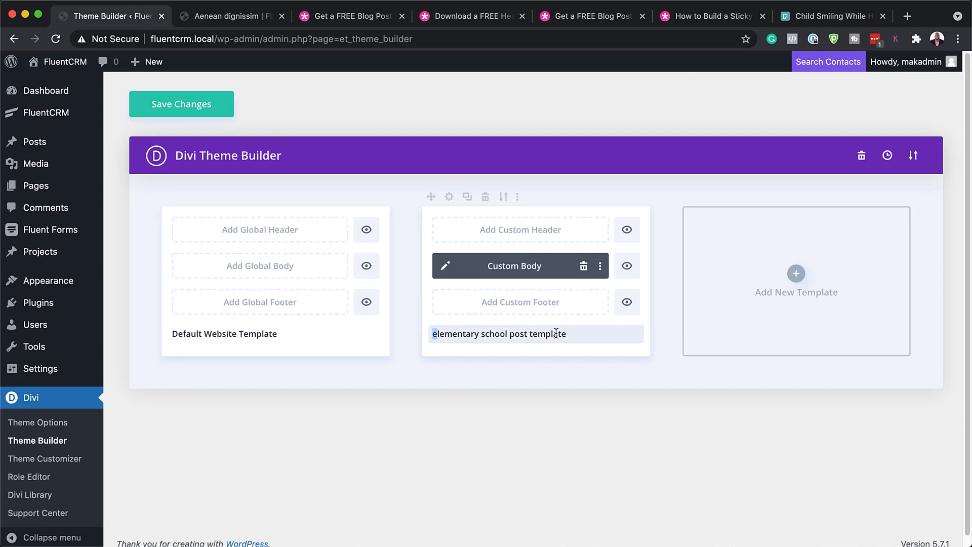
{"action": "left_click", "coordinate": [549, 389]}
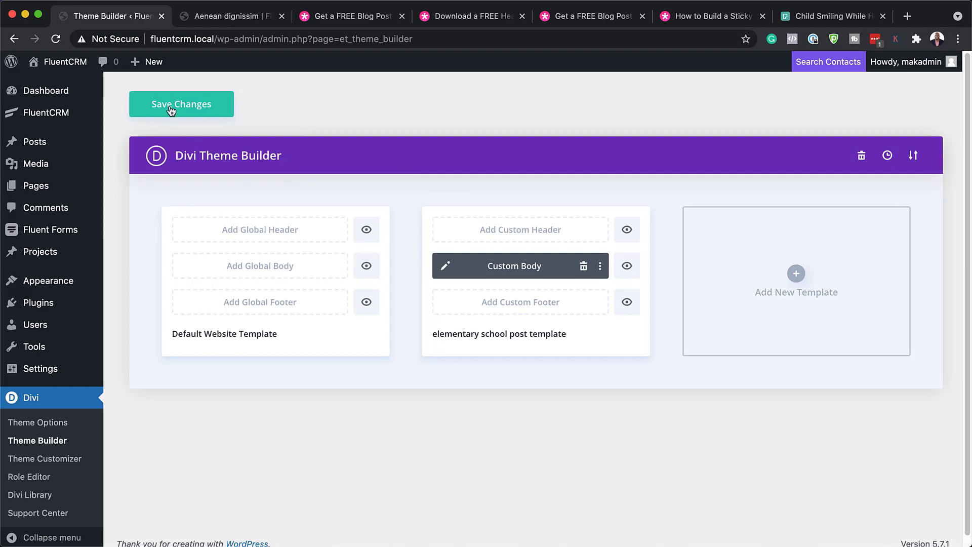
{"action": "left_click", "coordinate": [238, 21]}
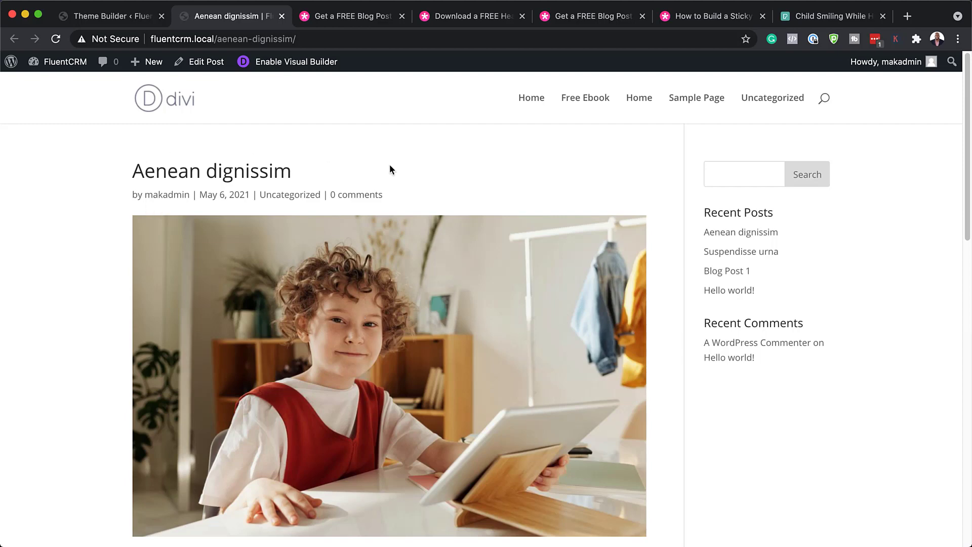
- Scroll through the Aenean dignissim post to review its current layout
{"action": "scroll", "coordinate": [657, 350], "scroll_direction": "down", "scroll_amount": 6}
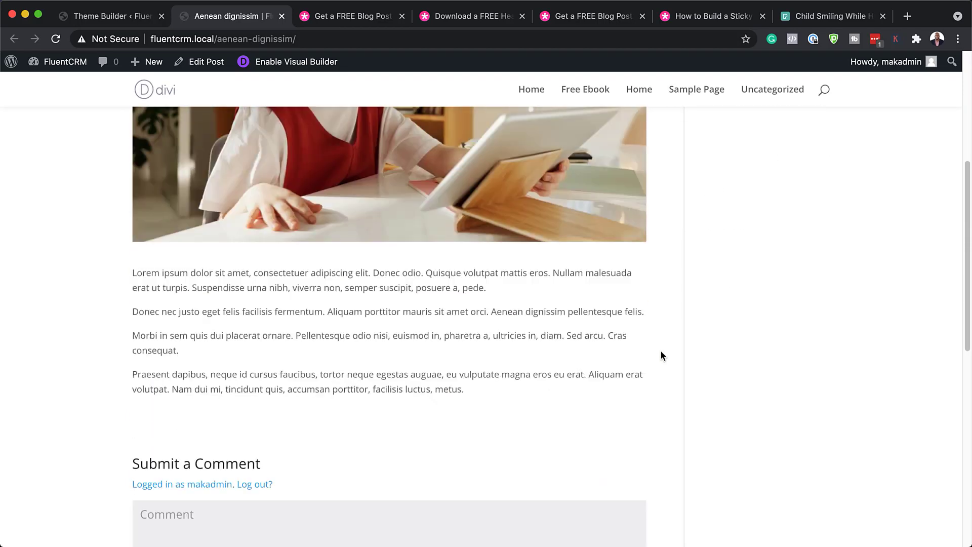
{"action": "scroll", "coordinate": [662, 356], "scroll_direction": "down", "scroll_amount": 1}
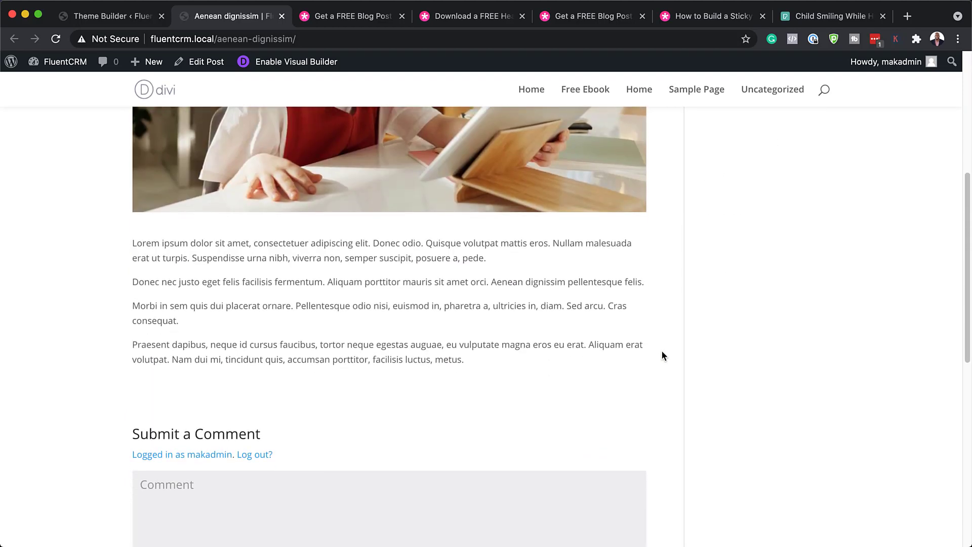
{"action": "scroll", "coordinate": [662, 356], "scroll_direction": "down", "scroll_amount": 3}
{"action": "scroll", "coordinate": [662, 352], "scroll_direction": "down", "scroll_amount": 6}
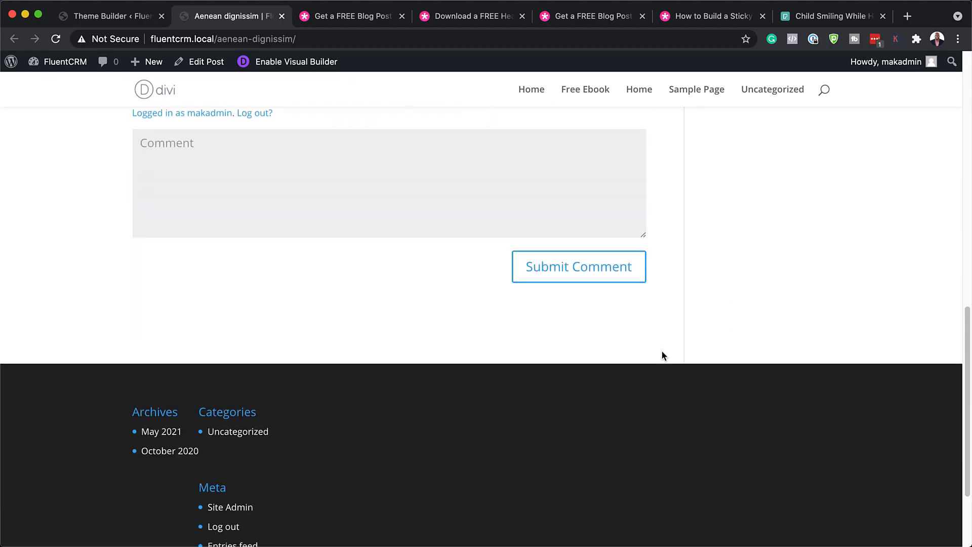
{"action": "scroll", "coordinate": [661, 356], "scroll_direction": "up", "scroll_amount": 10}
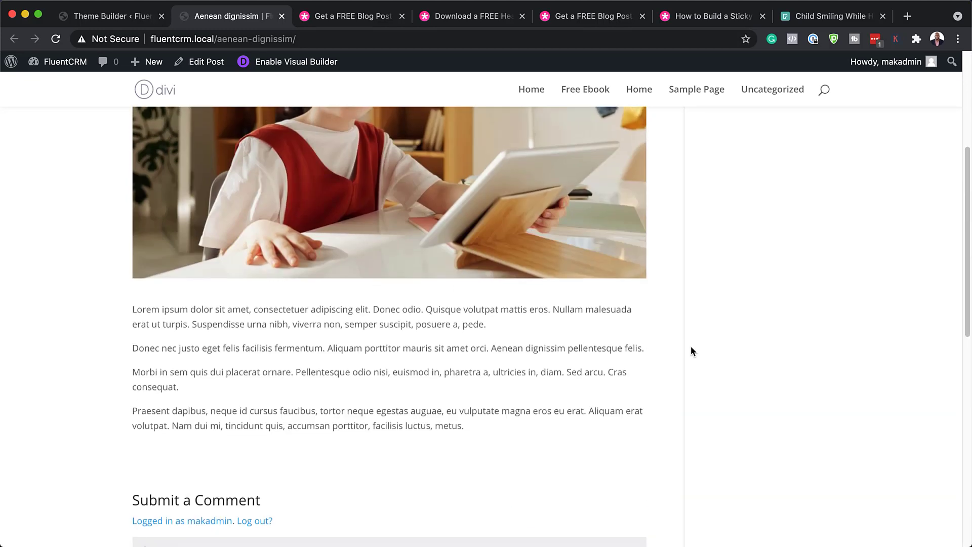
{"action": "scroll", "coordinate": [692, 351], "scroll_direction": "up", "scroll_amount": 5}
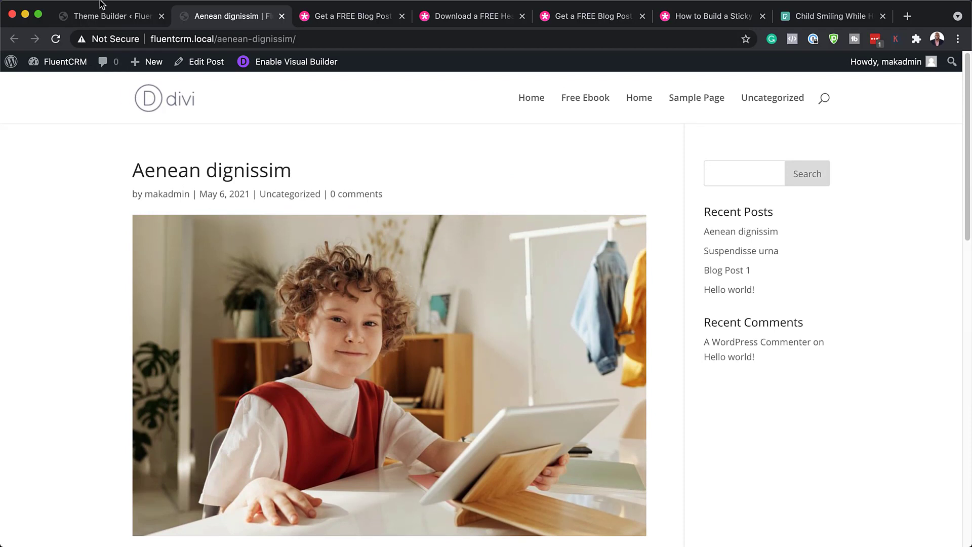
- Save the Theme Builder changes and reload the post to show the elementary school layout
{"action": "left_click", "coordinate": [116, 15]}
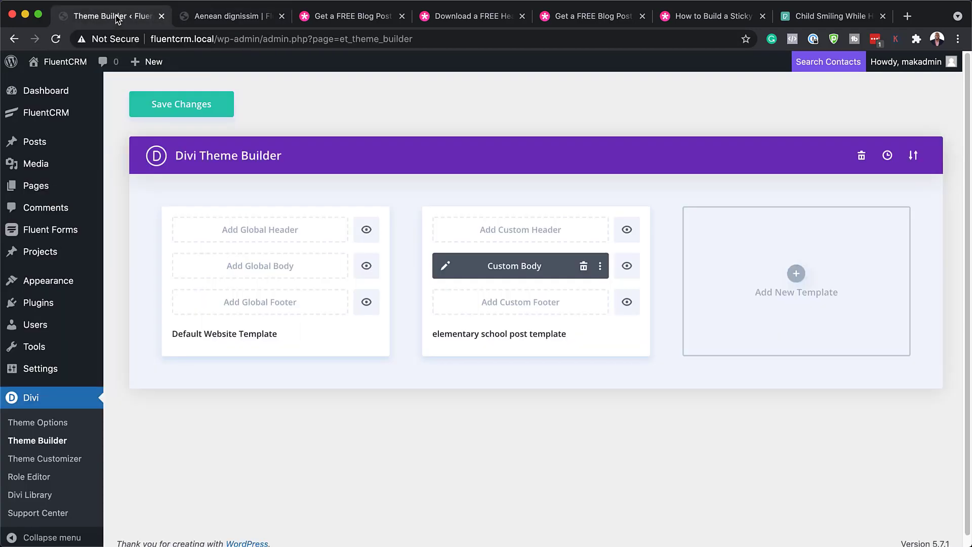
{"action": "left_click", "coordinate": [181, 108]}
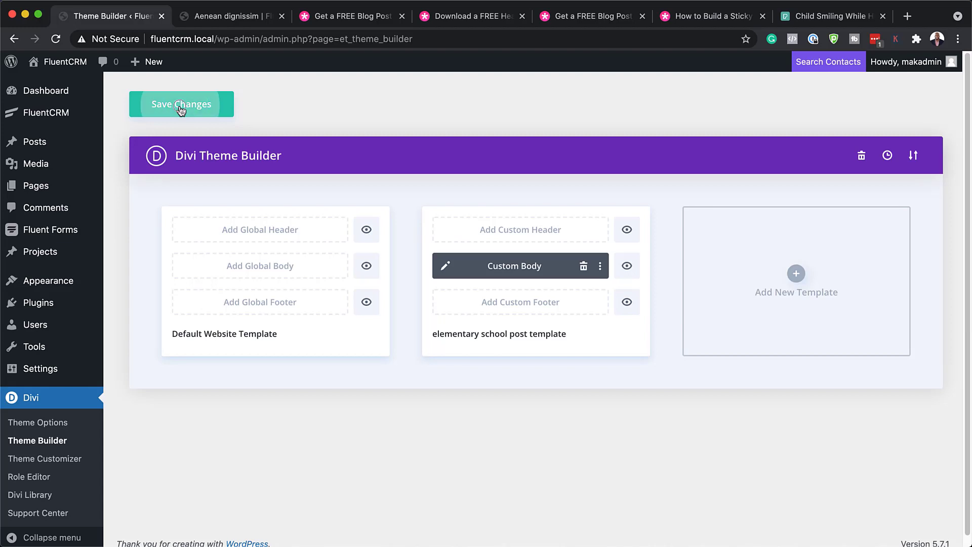
{"action": "left_click", "coordinate": [236, 17]}
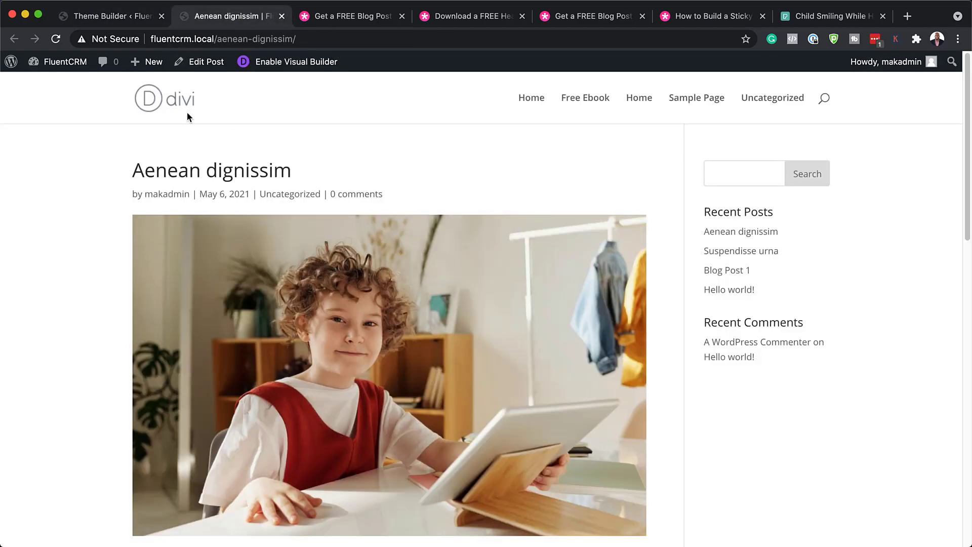
{"action": "left_click", "coordinate": [56, 39]}
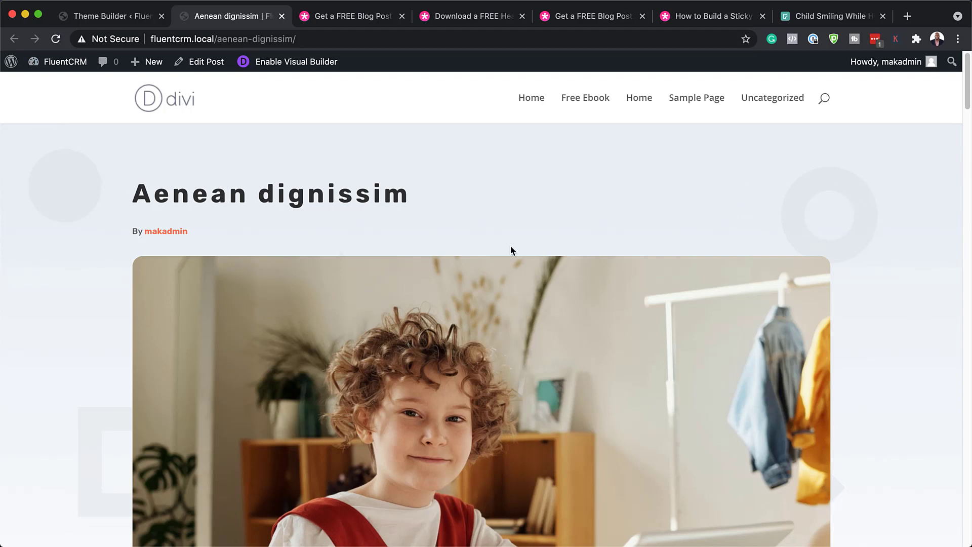
{"action": "scroll", "coordinate": [793, 324], "scroll_direction": "down", "scroll_amount": 2}
{"action": "scroll", "coordinate": [794, 328], "scroll_direction": "down", "scroll_amount": 5}
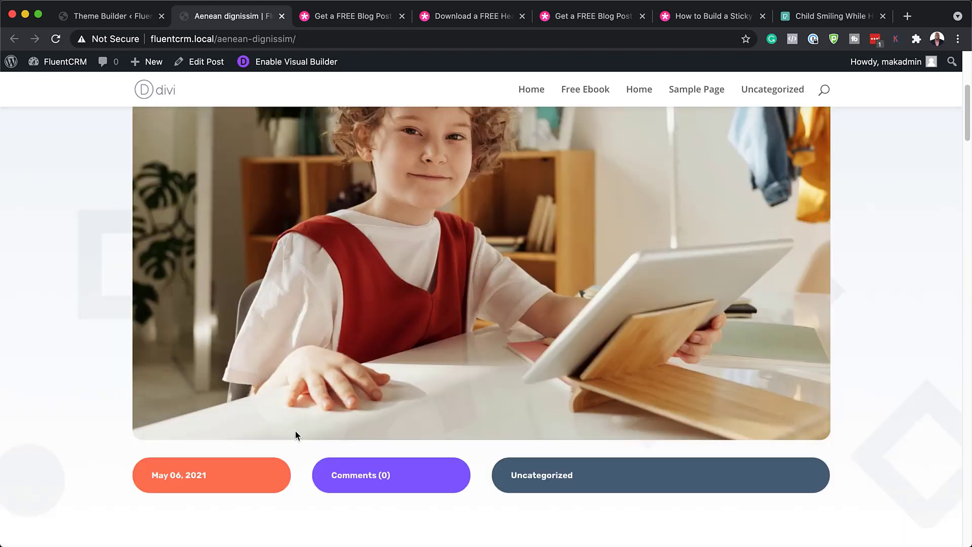
{"action": "scroll", "coordinate": [296, 435], "scroll_direction": "down", "scroll_amount": 2}
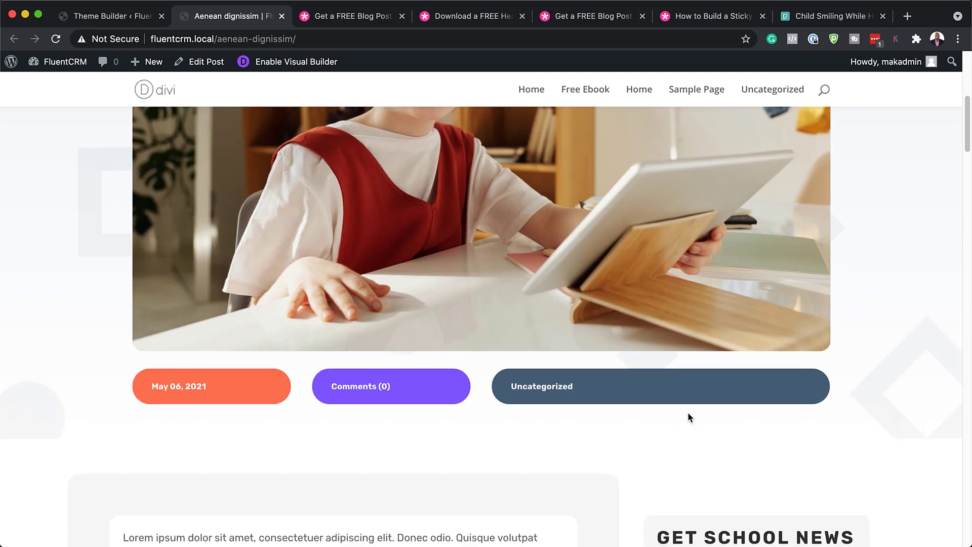
{"action": "scroll", "coordinate": [688, 411], "scroll_direction": "down", "scroll_amount": 4}
{"action": "scroll", "coordinate": [688, 412], "scroll_direction": "down", "scroll_amount": 3}
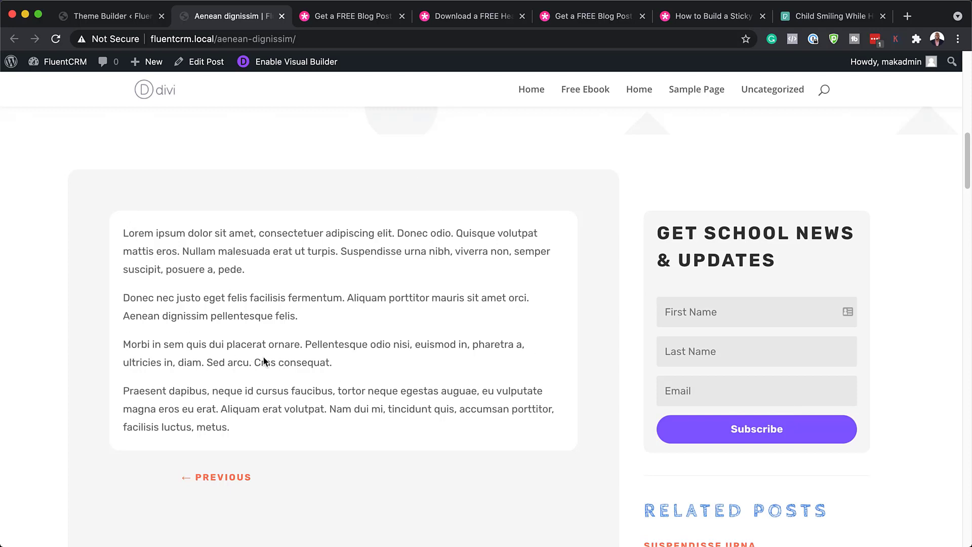
{"action": "scroll", "coordinate": [544, 420], "scroll_direction": "down", "scroll_amount": 4}
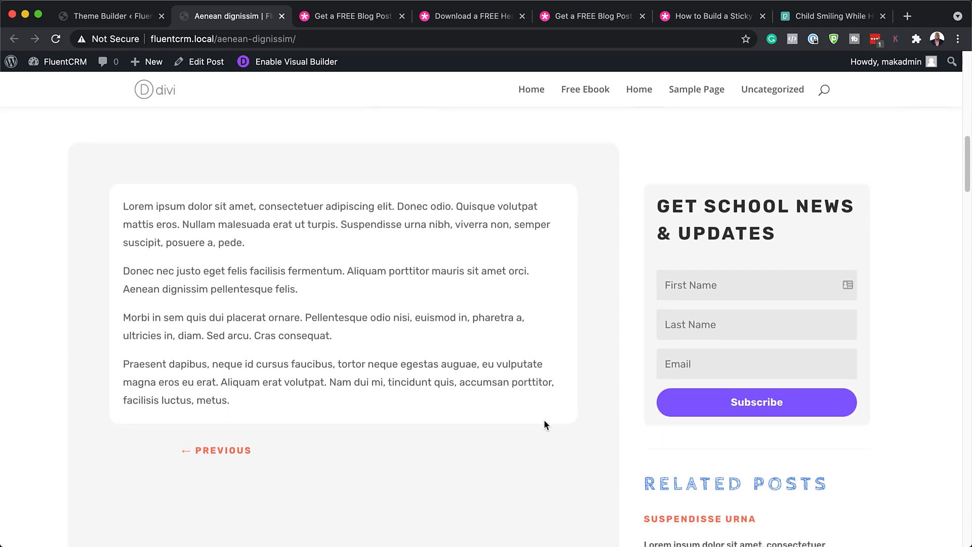
{"action": "scroll", "coordinate": [544, 419], "scroll_direction": "down", "scroll_amount": 1}
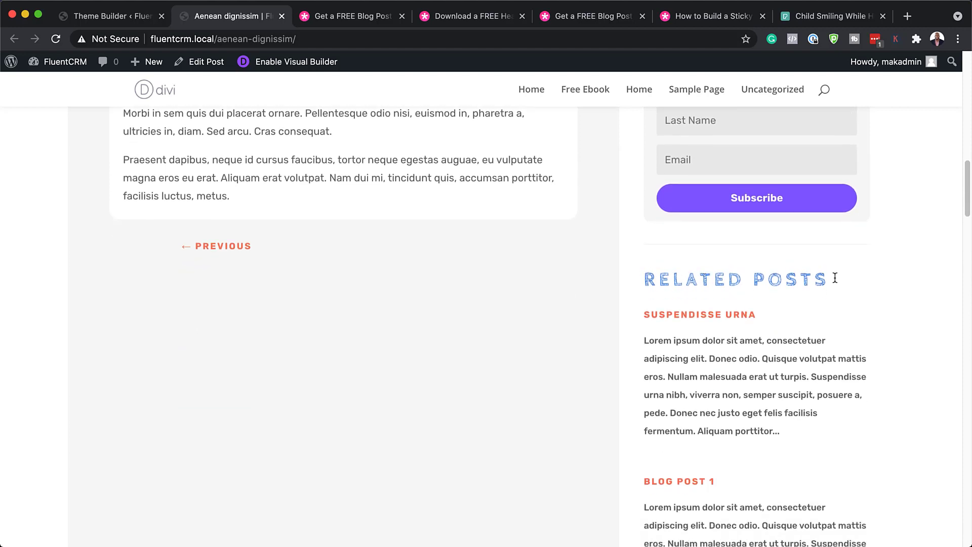
{"action": "scroll", "coordinate": [754, 449], "scroll_direction": "down", "scroll_amount": 9}
{"action": "scroll", "coordinate": [754, 448], "scroll_direction": "down", "scroll_amount": 2}
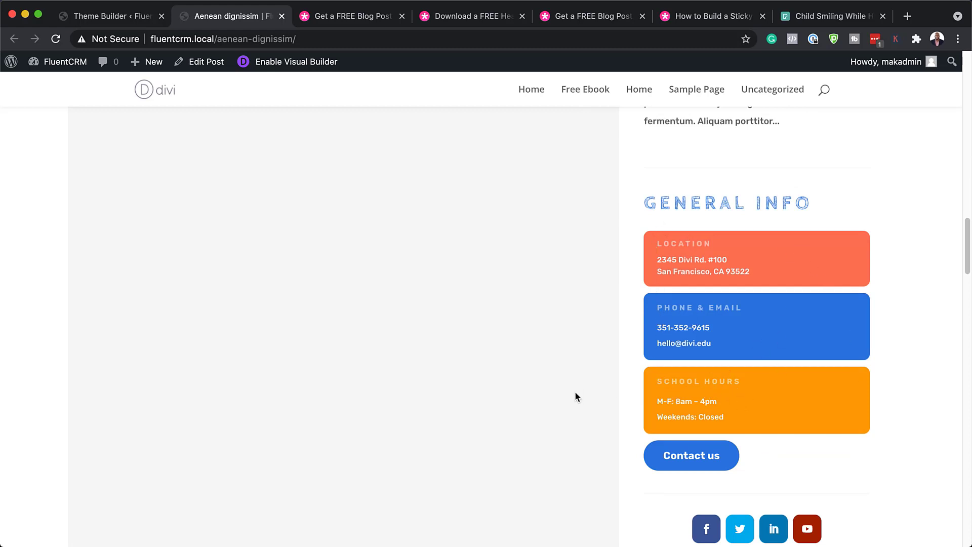
{"action": "scroll", "coordinate": [576, 391], "scroll_direction": "down", "scroll_amount": 5}
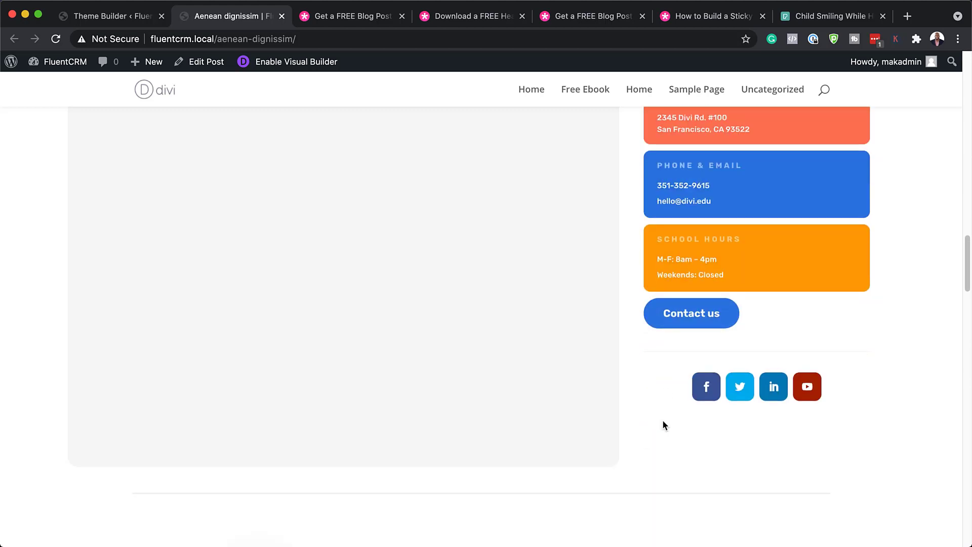
{"action": "scroll", "coordinate": [663, 415], "scroll_direction": "down", "scroll_amount": 1}
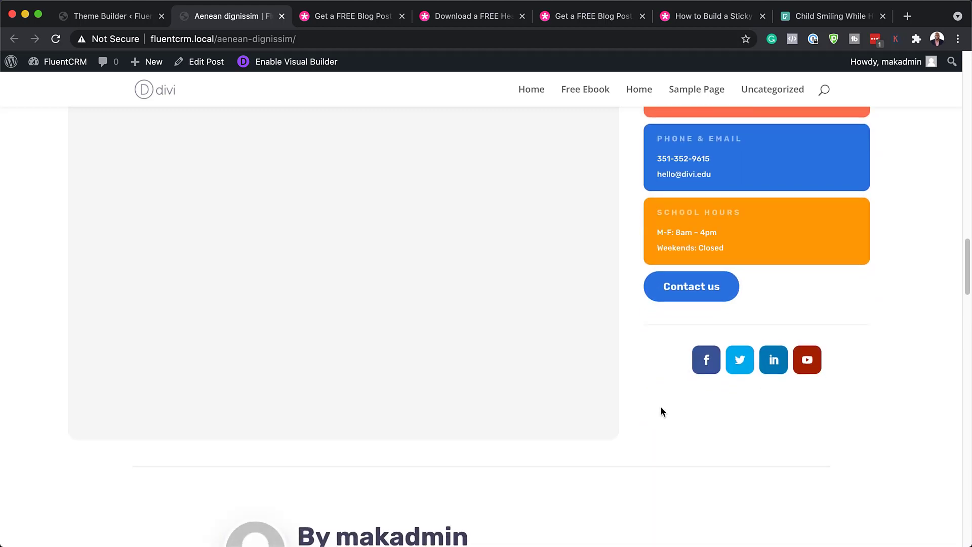
{"action": "scroll", "coordinate": [660, 407], "scroll_direction": "down", "scroll_amount": 10}
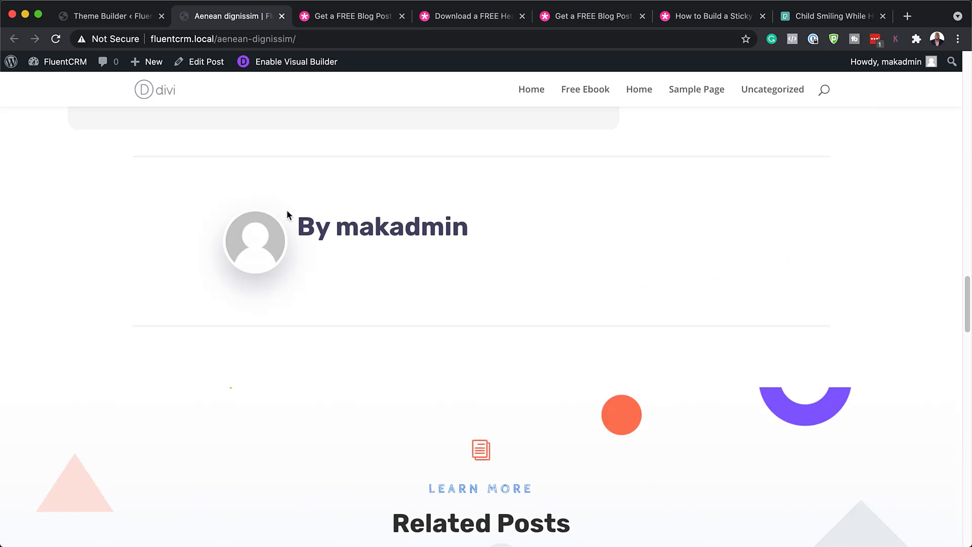
{"action": "scroll", "coordinate": [528, 349], "scroll_direction": "down", "scroll_amount": 8}
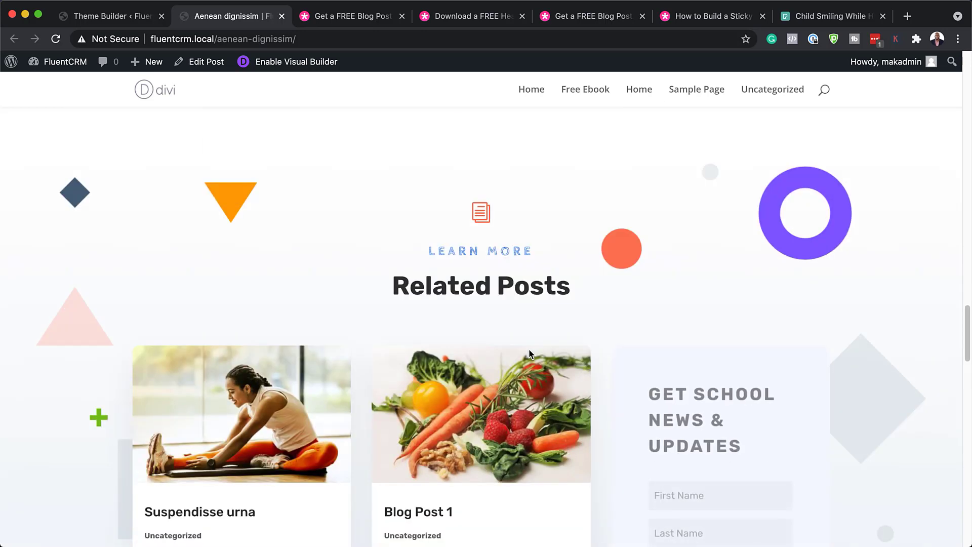
{"action": "scroll", "coordinate": [607, 350], "scroll_direction": "down", "scroll_amount": 7}
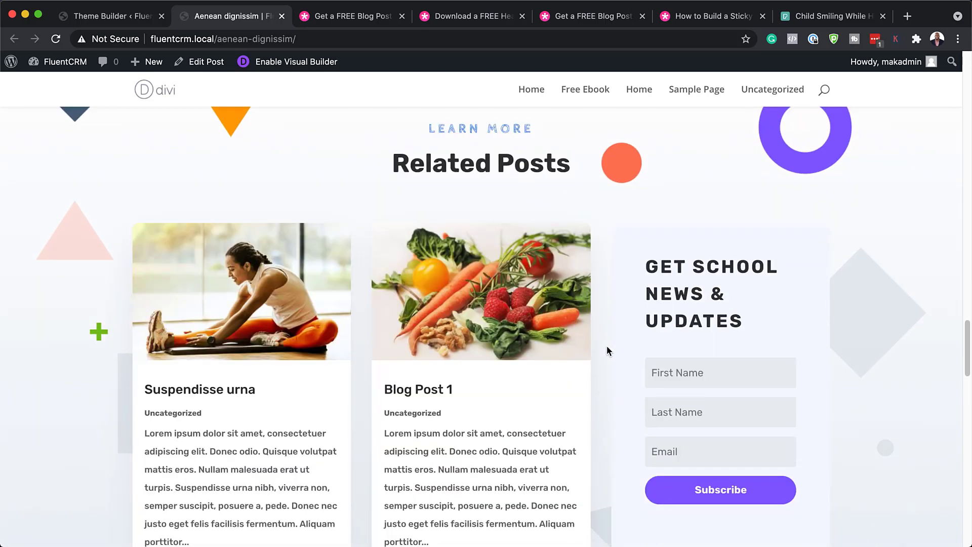
{"action": "scroll", "coordinate": [606, 345], "scroll_direction": "down", "scroll_amount": 3}
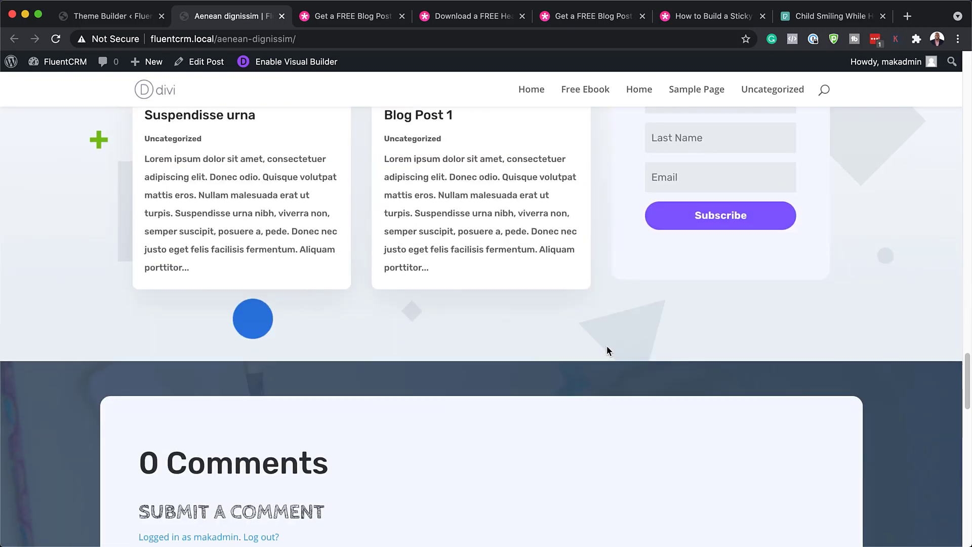
{"action": "scroll", "coordinate": [607, 346], "scroll_direction": "down", "scroll_amount": 5}
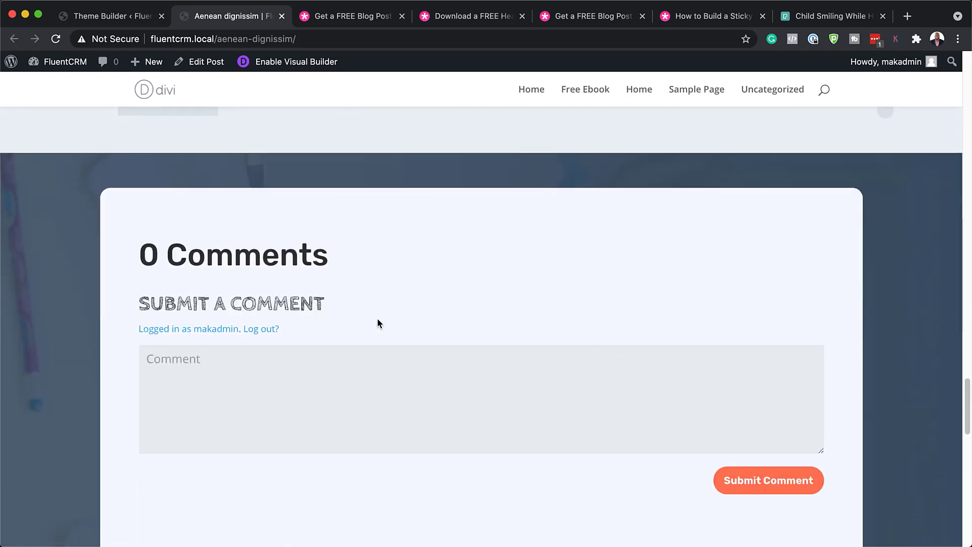
{"action": "scroll", "coordinate": [335, 323], "scroll_direction": "down", "scroll_amount": 3}
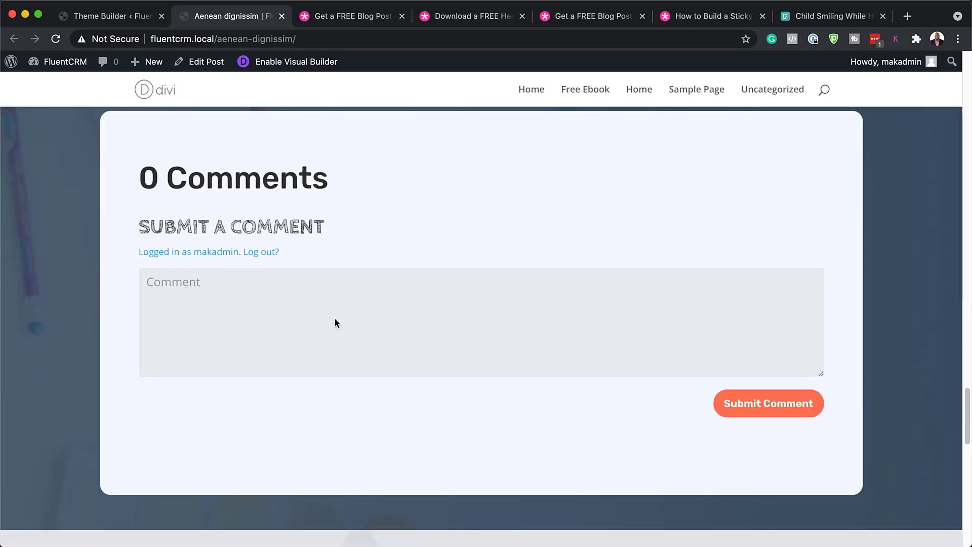
{"action": "scroll", "coordinate": [335, 324], "scroll_direction": "down", "scroll_amount": 9}
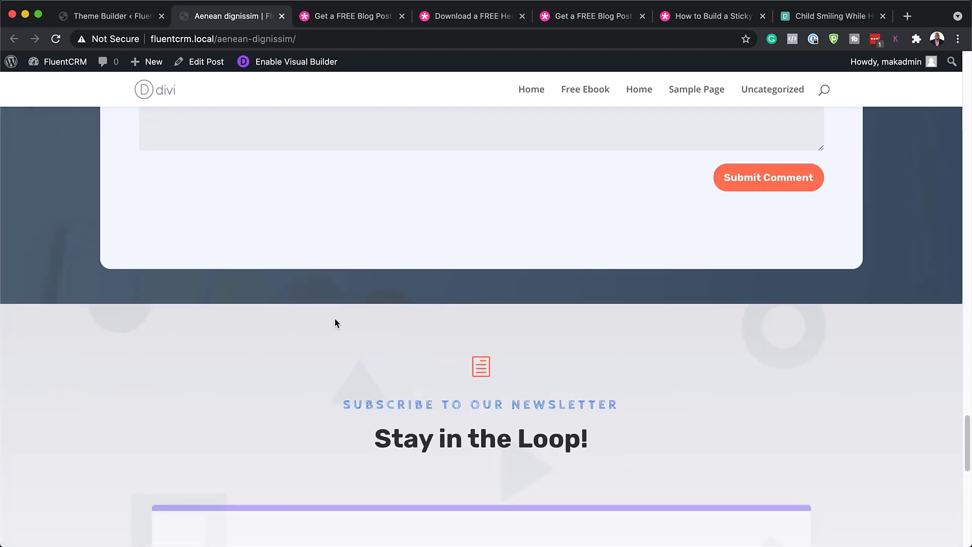
{"action": "scroll", "coordinate": [335, 323], "scroll_direction": "down", "scroll_amount": 10}
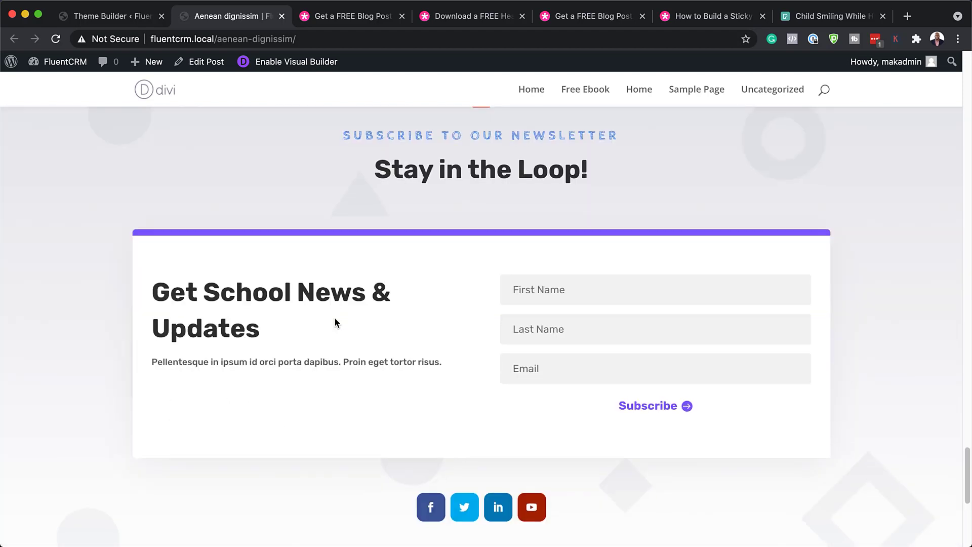
{"action": "scroll", "coordinate": [335, 323], "scroll_direction": "down", "scroll_amount": 4}
{"action": "scroll", "coordinate": [335, 318], "scroll_direction": "up", "scroll_amount": 2}
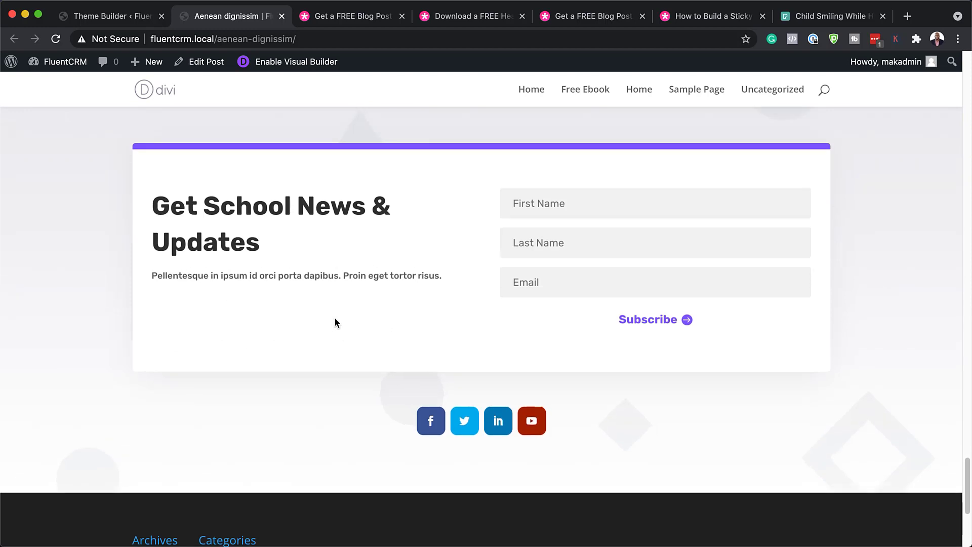
{"action": "scroll", "coordinate": [335, 322], "scroll_direction": "up", "scroll_amount": 1}
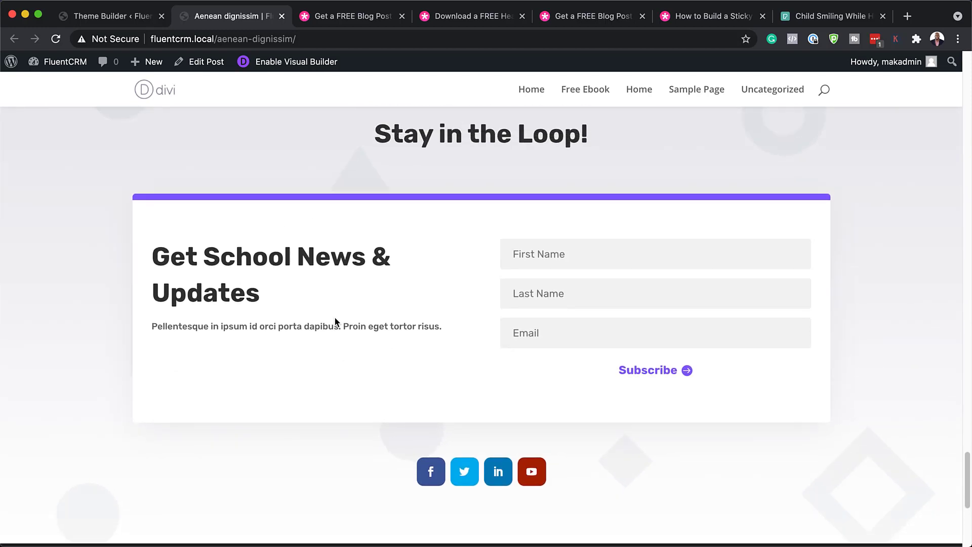
{"action": "scroll", "coordinate": [335, 322], "scroll_direction": "up", "scroll_amount": 20}
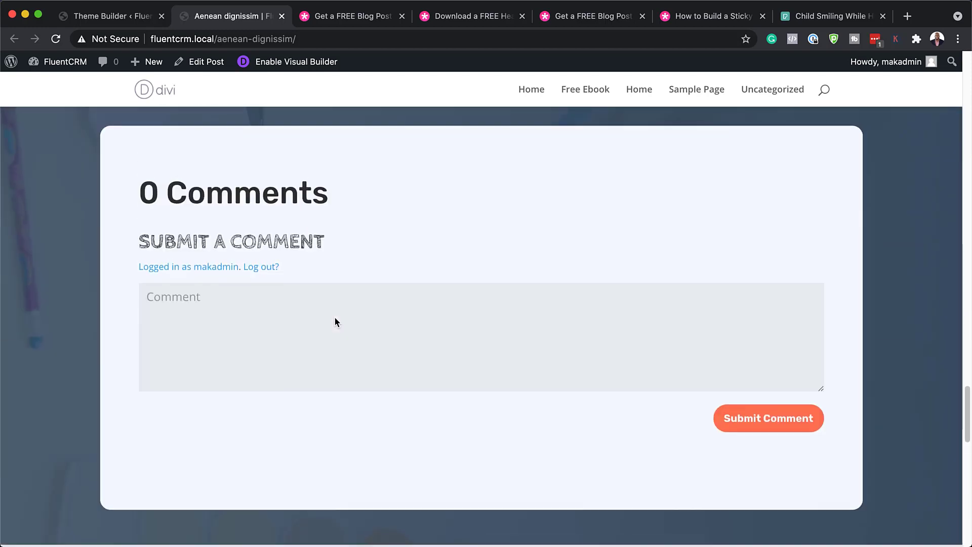
{"action": "scroll", "coordinate": [335, 322], "scroll_direction": "up", "scroll_amount": 20}
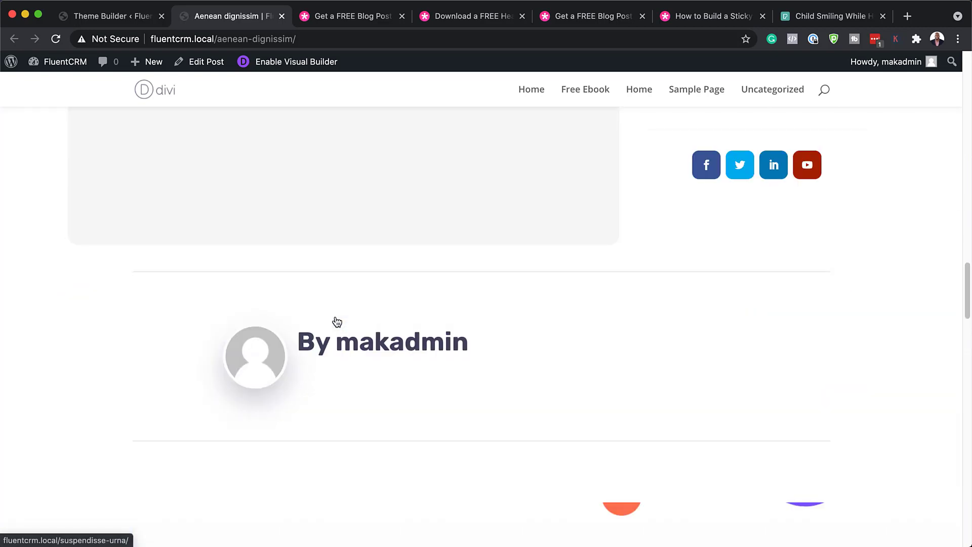
{"action": "scroll", "coordinate": [337, 321], "scroll_direction": "up", "scroll_amount": 20}
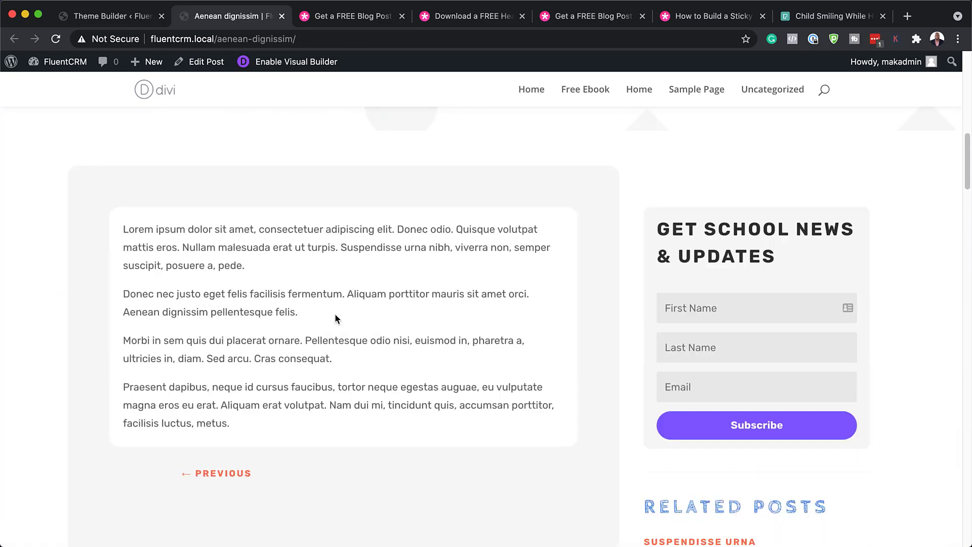
{"action": "scroll", "coordinate": [335, 318], "scroll_direction": "up", "scroll_amount": 20}
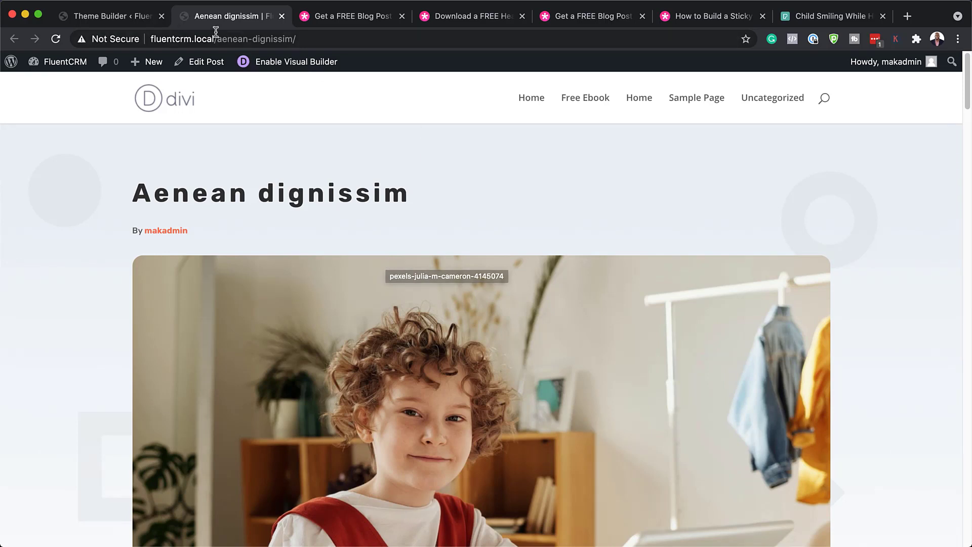
- In the template's Custom Body, set the post title Heading Text letter spacing to 2px
{"action": "left_click", "coordinate": [133, 18]}
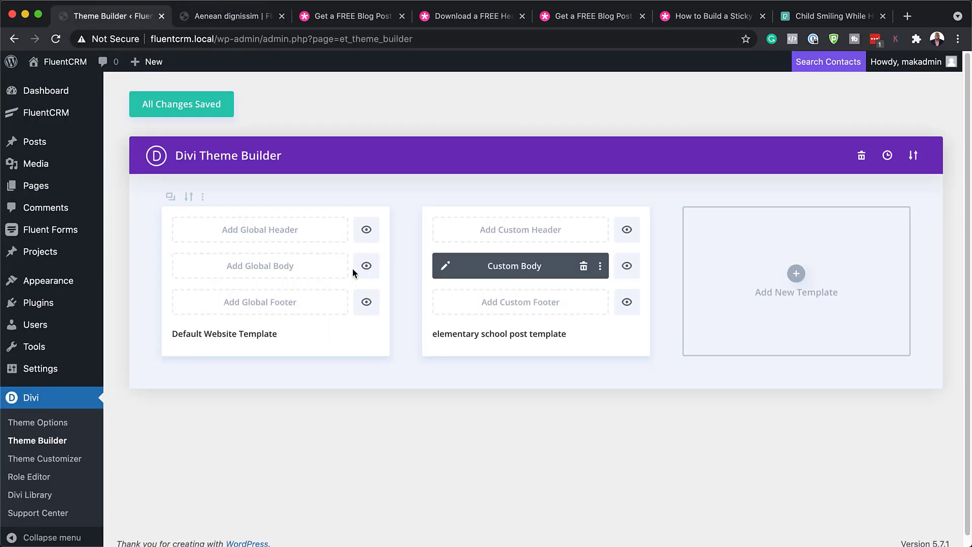
{"action": "left_click", "coordinate": [446, 267]}
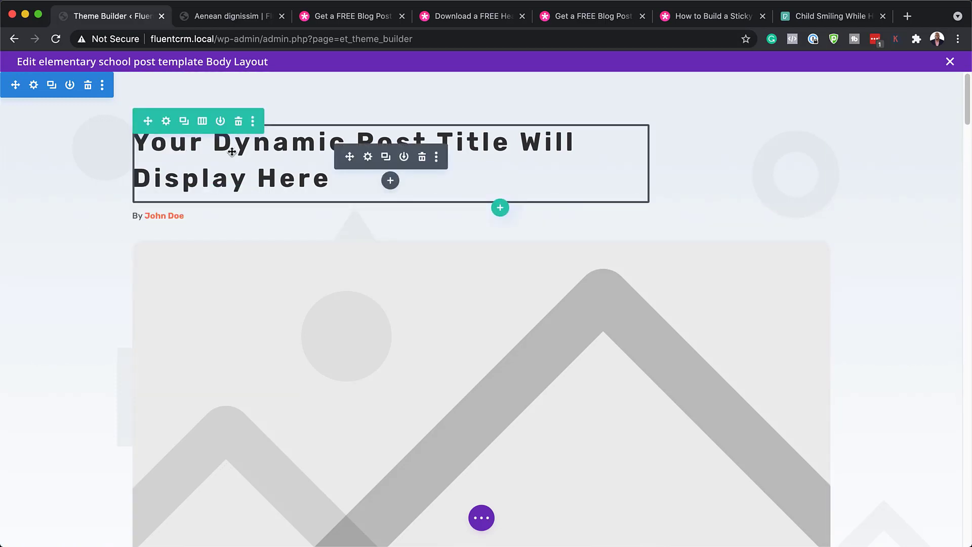
{"action": "left_click", "coordinate": [368, 159]}
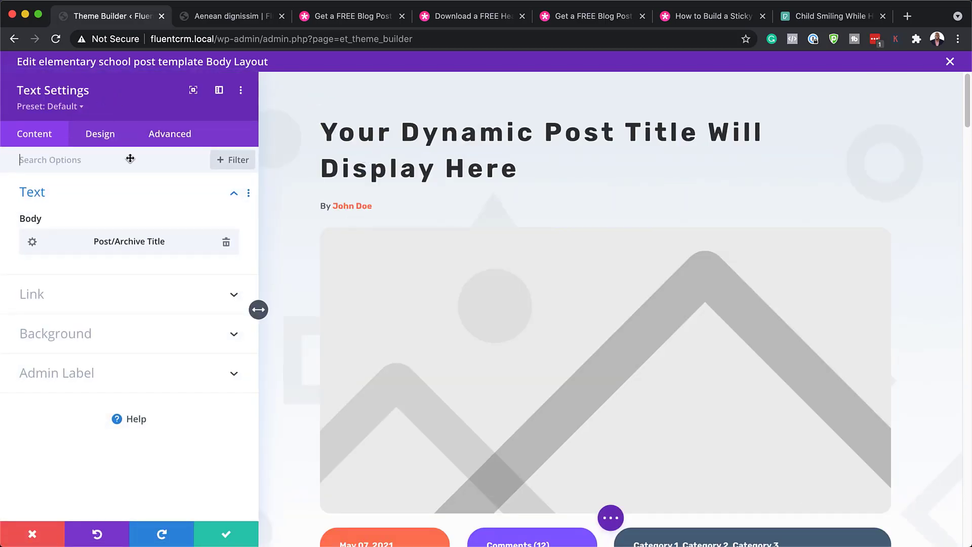
{"action": "mouse_move", "coordinate": [134, 241]}
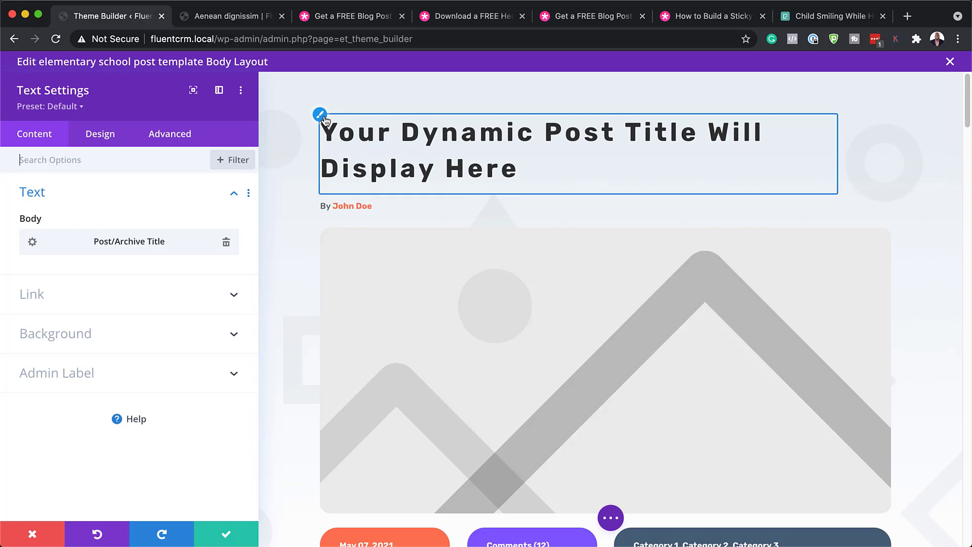
{"action": "left_click", "coordinate": [324, 120]}
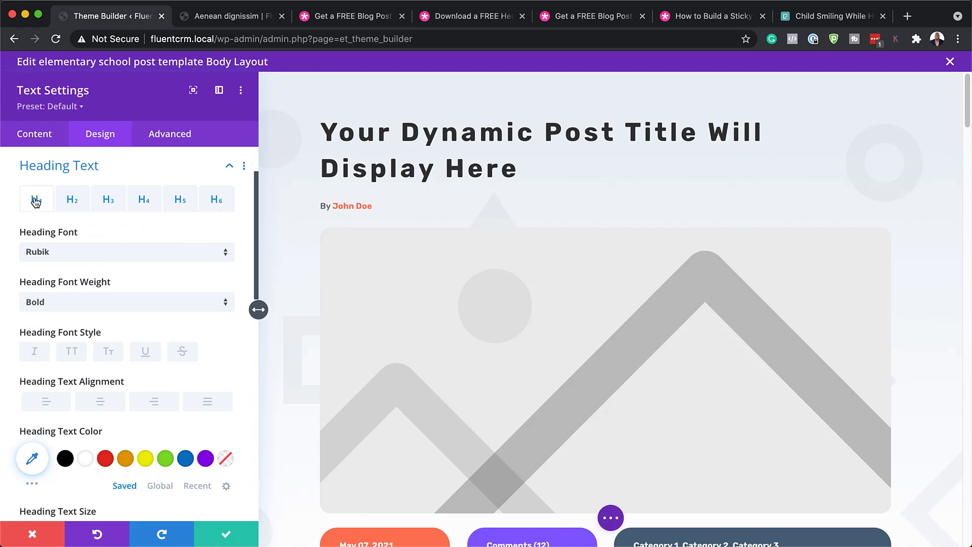
{"action": "scroll", "coordinate": [191, 313], "scroll_direction": "down", "scroll_amount": 5}
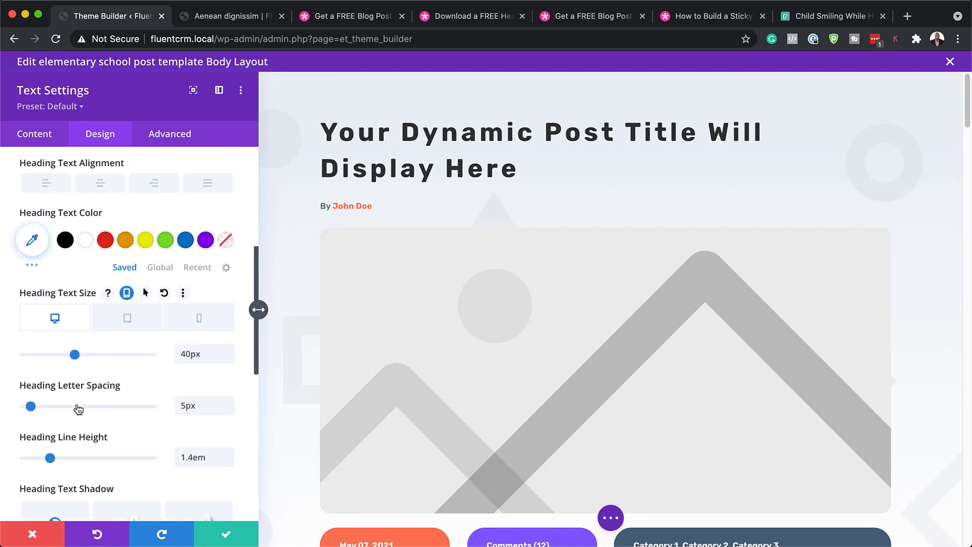
{"action": "left_click_drag", "start_coordinate": [31, 408], "coordinate": [27, 412]}
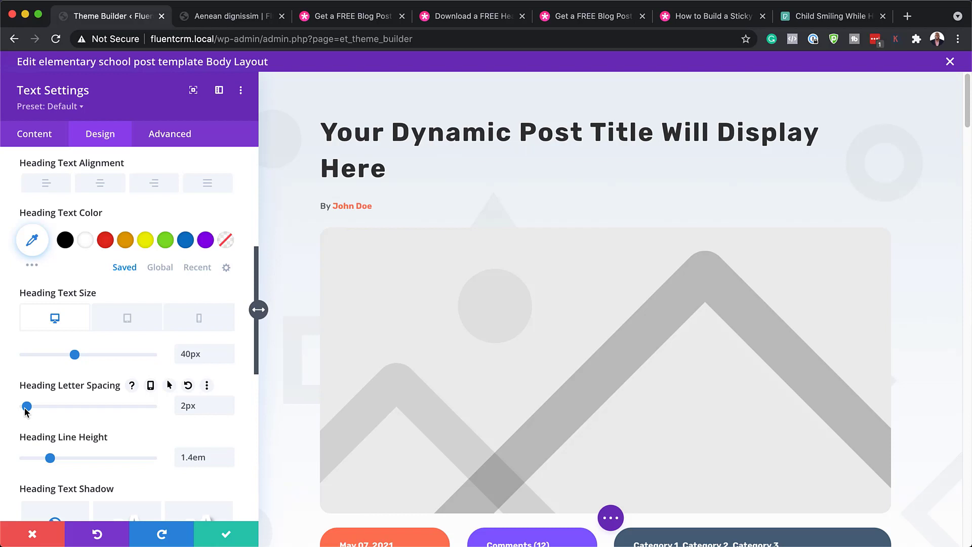
- Change the post title font to Abril Fatface and its color to red
{"action": "scroll", "coordinate": [140, 354], "scroll_direction": "up", "scroll_amount": 6}
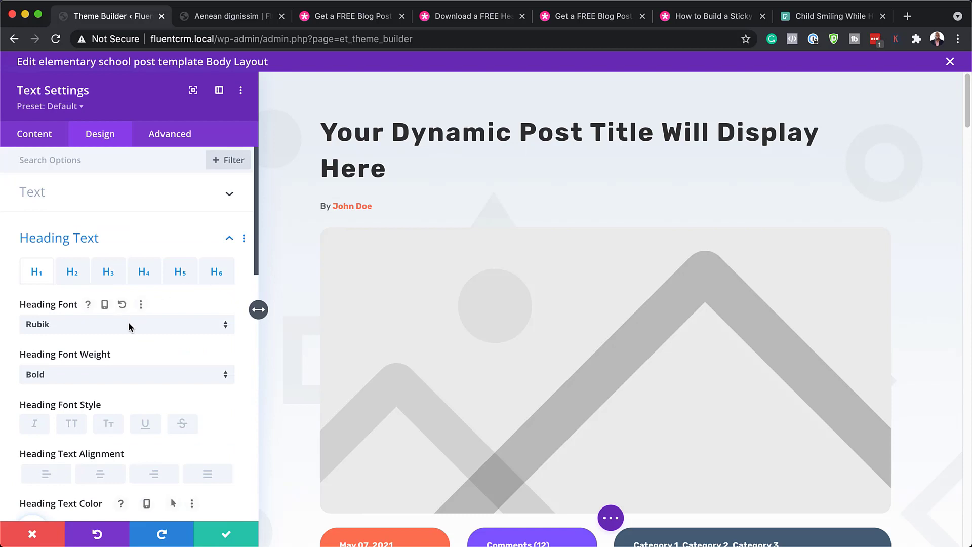
{"action": "left_click", "coordinate": [130, 330]}
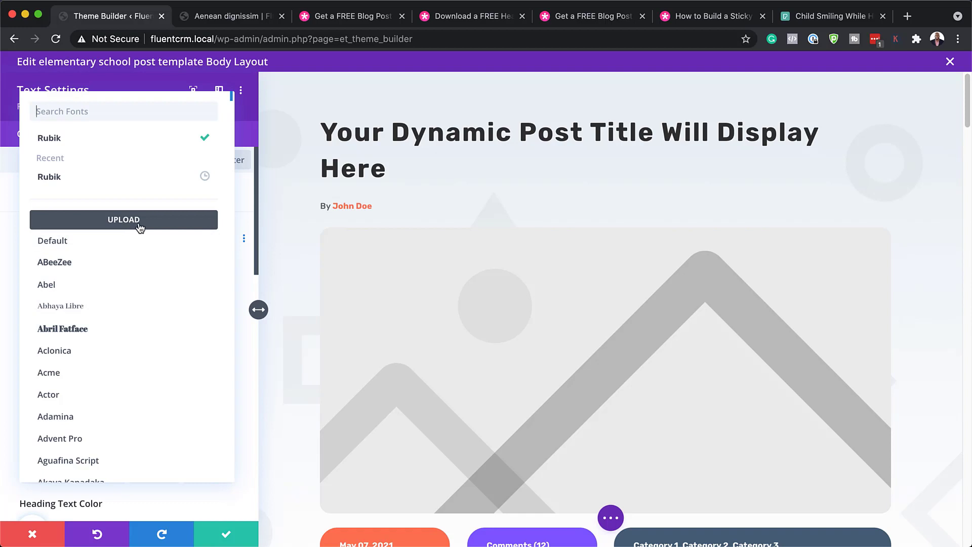
{"action": "left_click", "coordinate": [102, 329]}
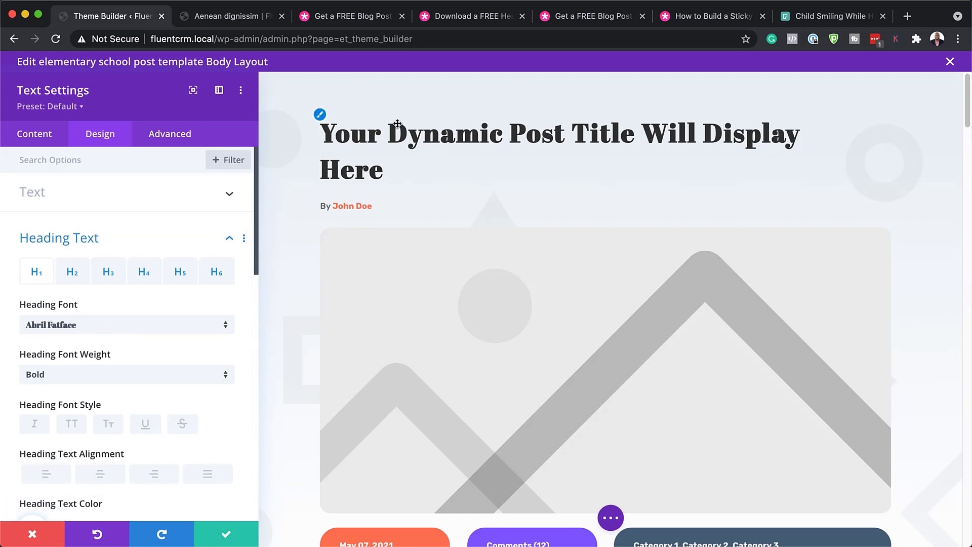
{"action": "scroll", "coordinate": [215, 396], "scroll_direction": "down", "scroll_amount": 1}
{"action": "scroll", "coordinate": [215, 396], "scroll_direction": "down", "scroll_amount": 5}
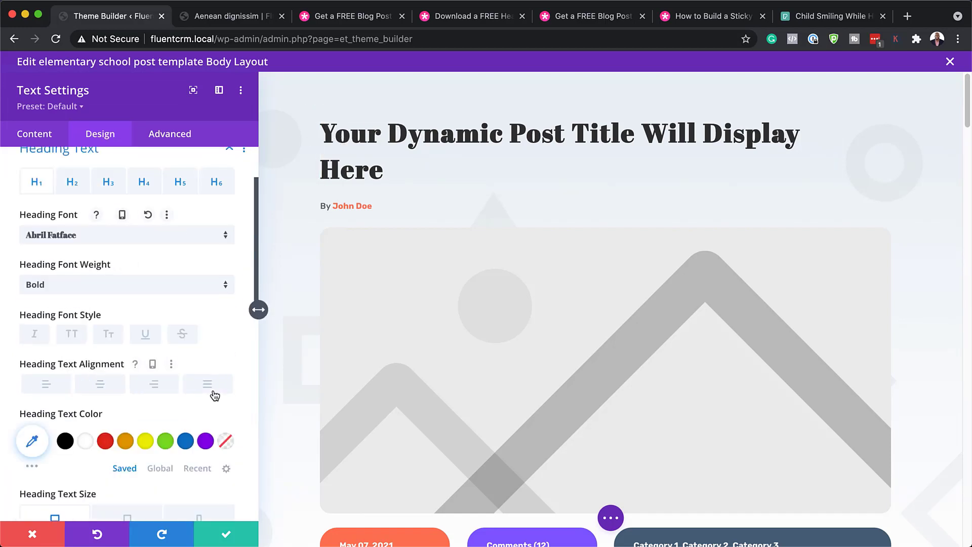
{"action": "left_click", "coordinate": [125, 412]}
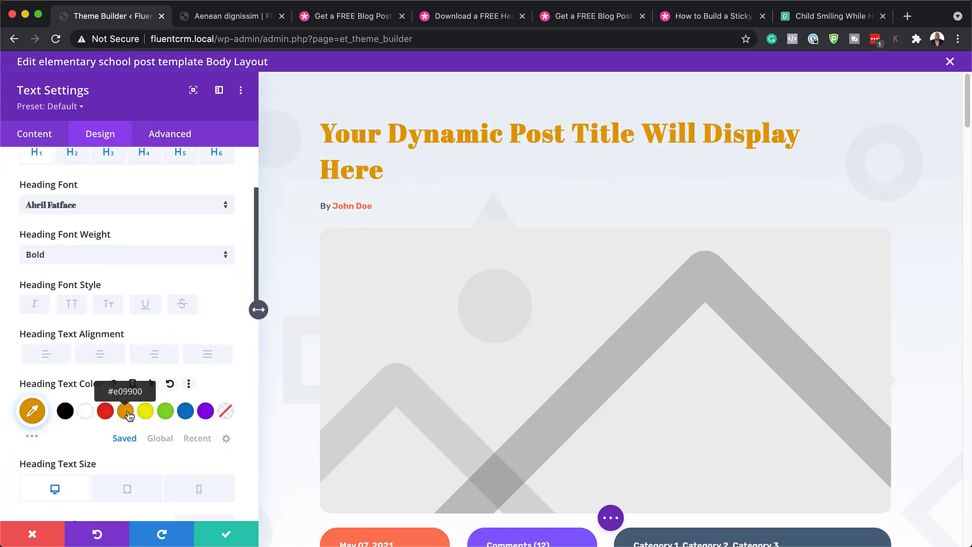
{"action": "left_click", "coordinate": [106, 412]}
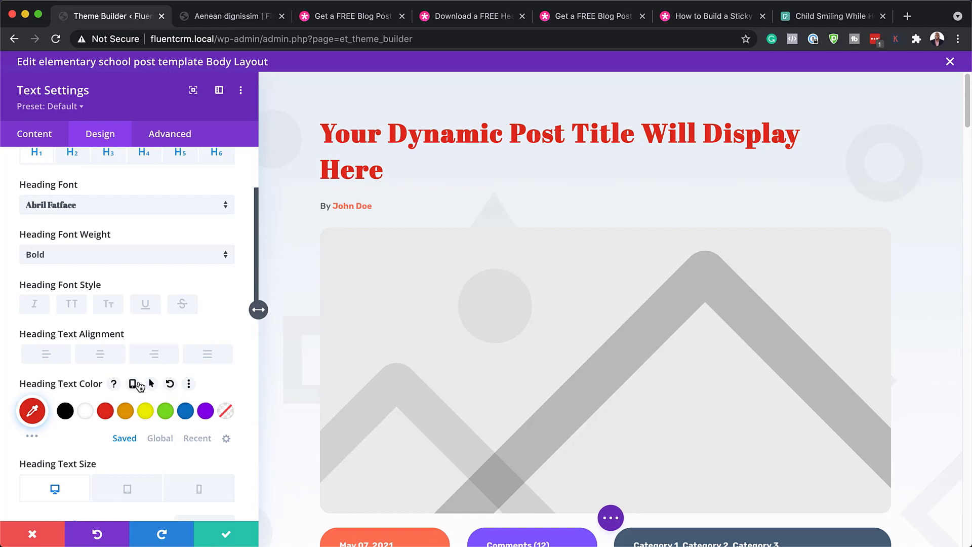
- Reduce the post title heading text size to 39px
{"action": "scroll", "coordinate": [140, 386], "scroll_direction": "down", "scroll_amount": 10}
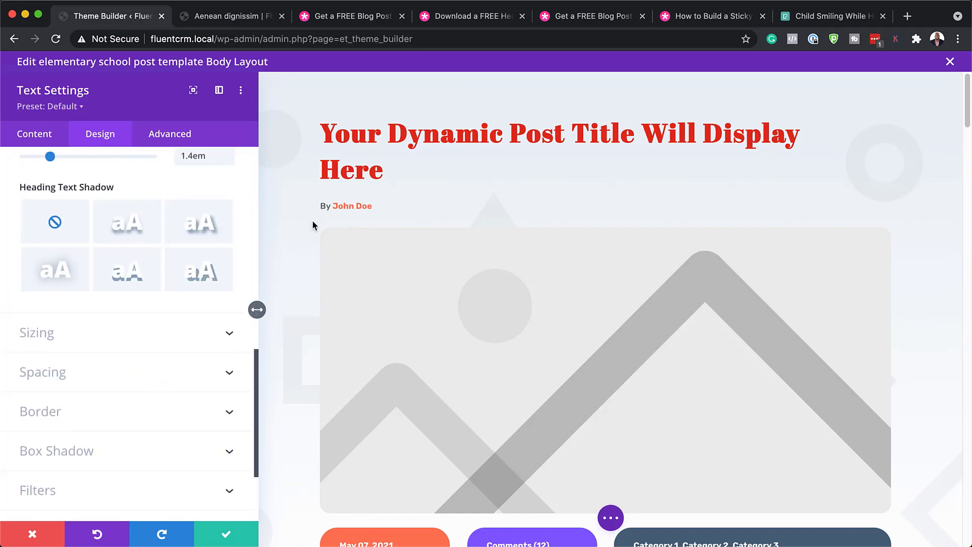
{"action": "scroll", "coordinate": [160, 339], "scroll_direction": "up", "scroll_amount": 5}
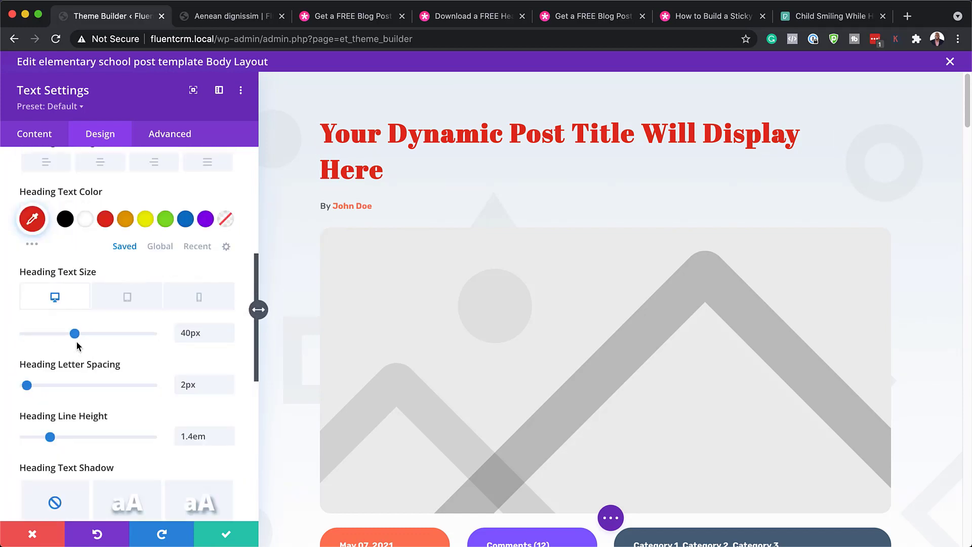
{"action": "mouse_move", "coordinate": [75, 333]}
{"action": "left_mouse_down"}
{"action": "mouse_move", "coordinate": [87, 334]}
{"action": "mouse_move", "coordinate": [73, 333]}
{"action": "left_mouse_up"}
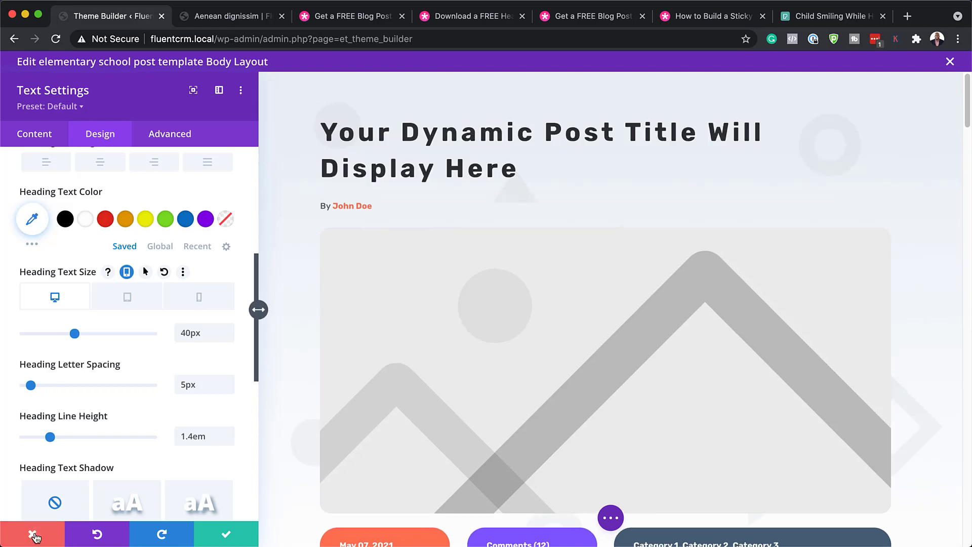
- Discard the post title style changes and open the author byline's Design link text options
{"action": "left_click", "coordinate": [34, 535]}
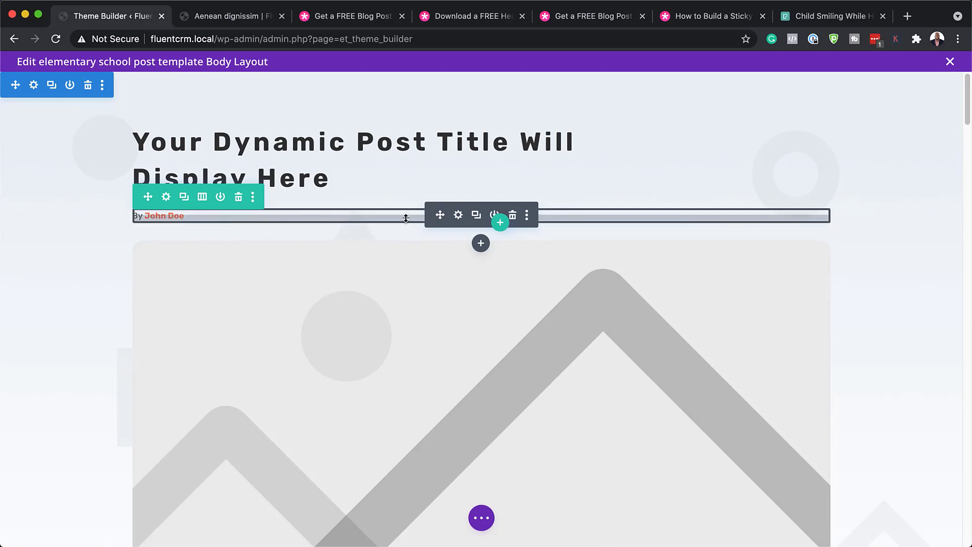
{"action": "left_click", "coordinate": [458, 216]}
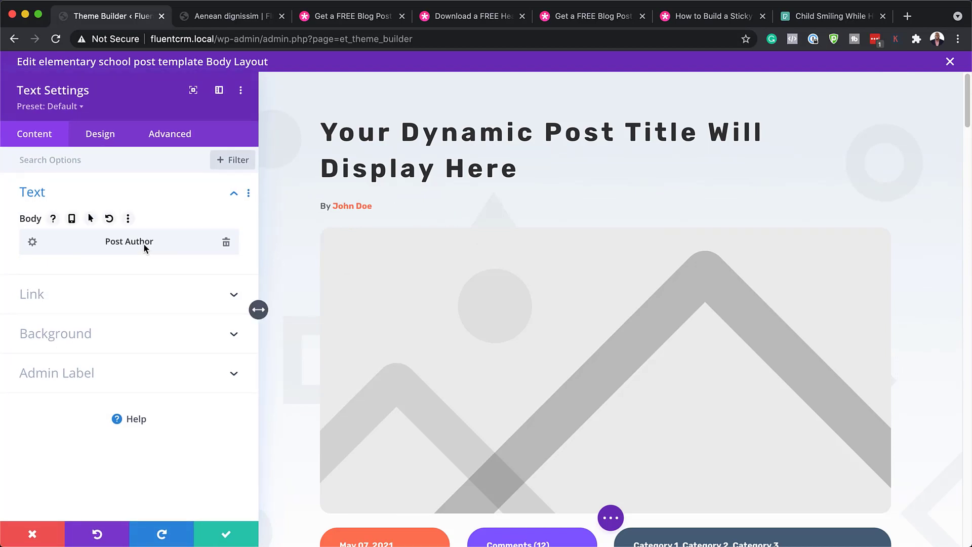
{"action": "left_click", "coordinate": [107, 142]}
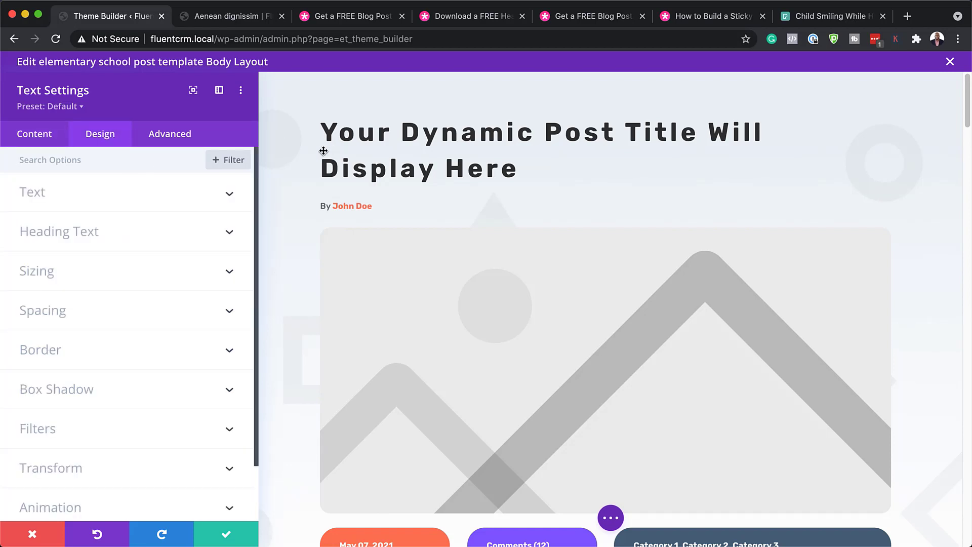
{"action": "left_click", "coordinate": [330, 203]}
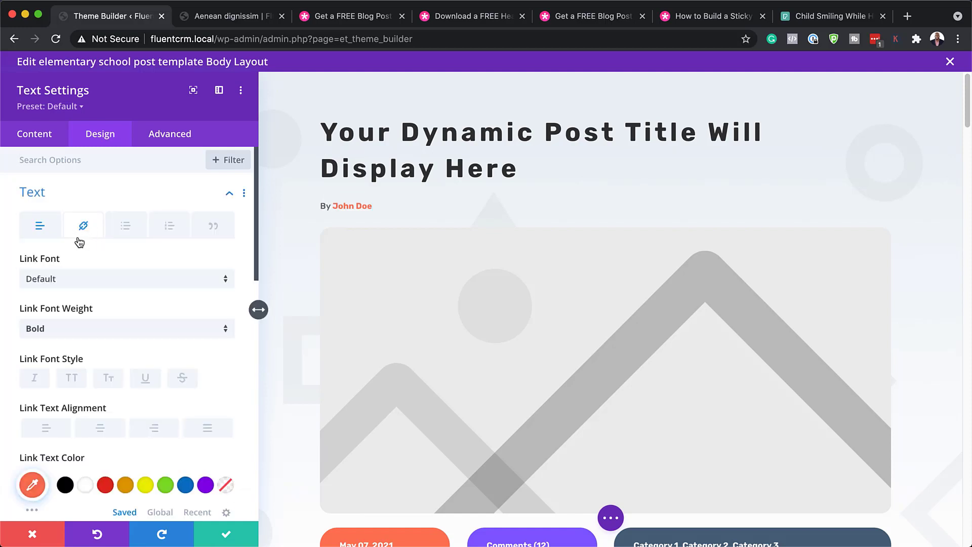
- Set the author link font to Rubik with Medium weight
{"action": "left_click", "coordinate": [82, 282]}
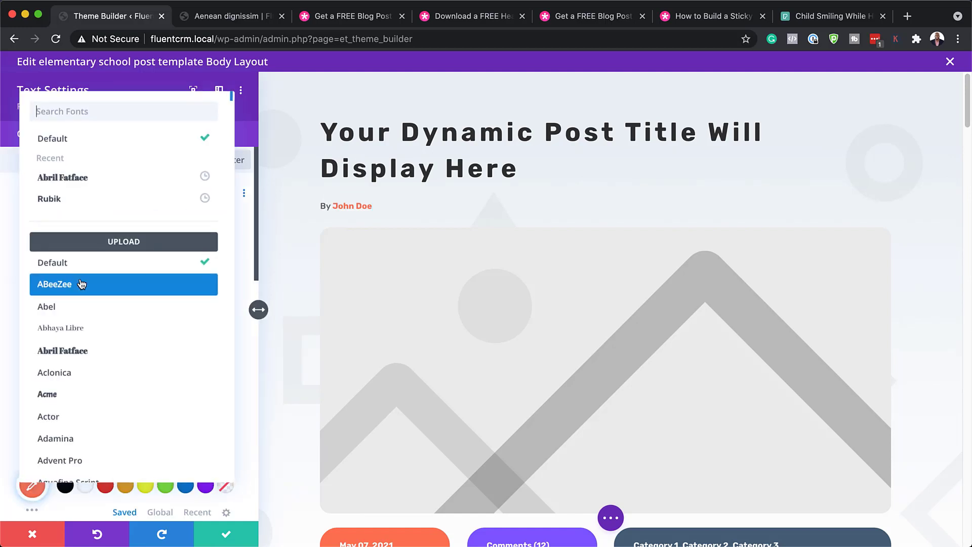
{"action": "left_click", "coordinate": [85, 199]}
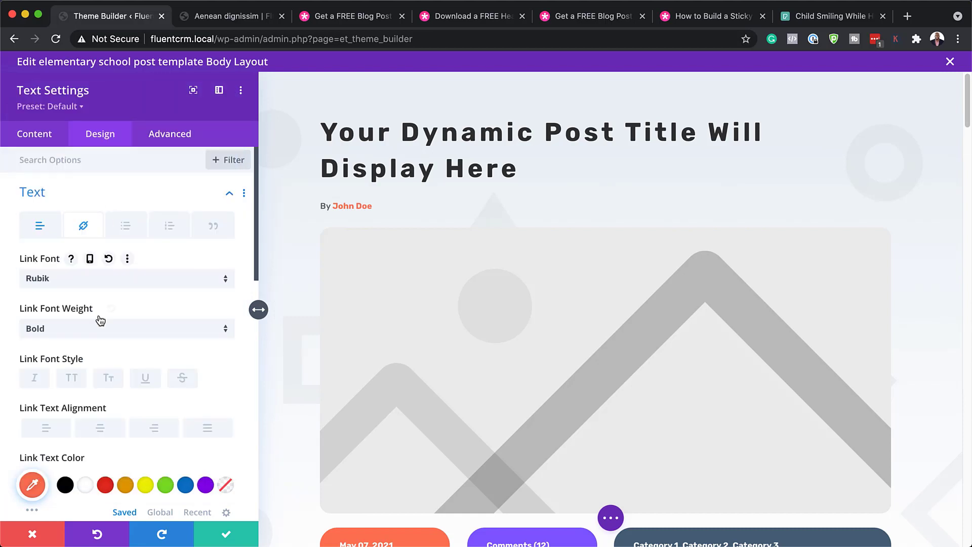
{"action": "scroll", "coordinate": [150, 328], "scroll_direction": "down", "scroll_amount": 1}
{"action": "left_click", "coordinate": [150, 327]}
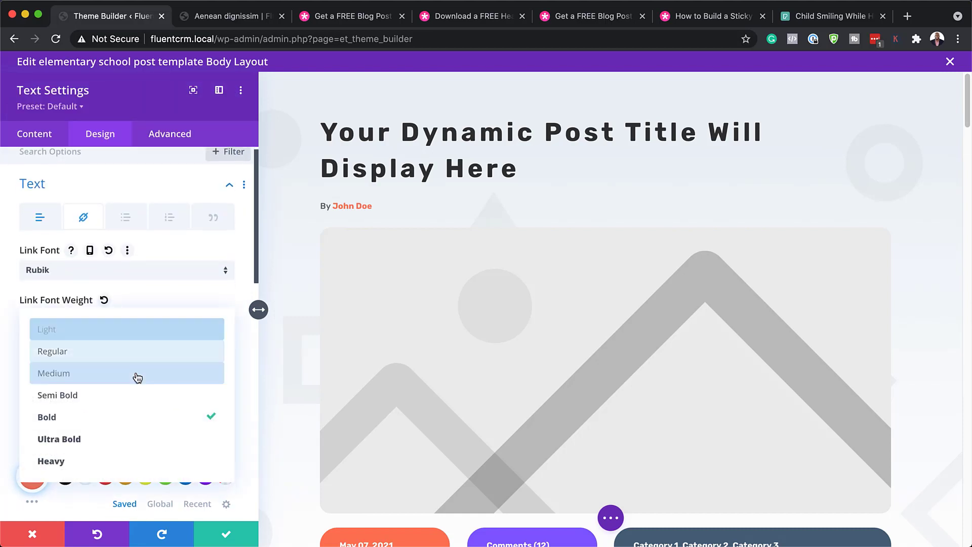
{"action": "left_click", "coordinate": [135, 375]}
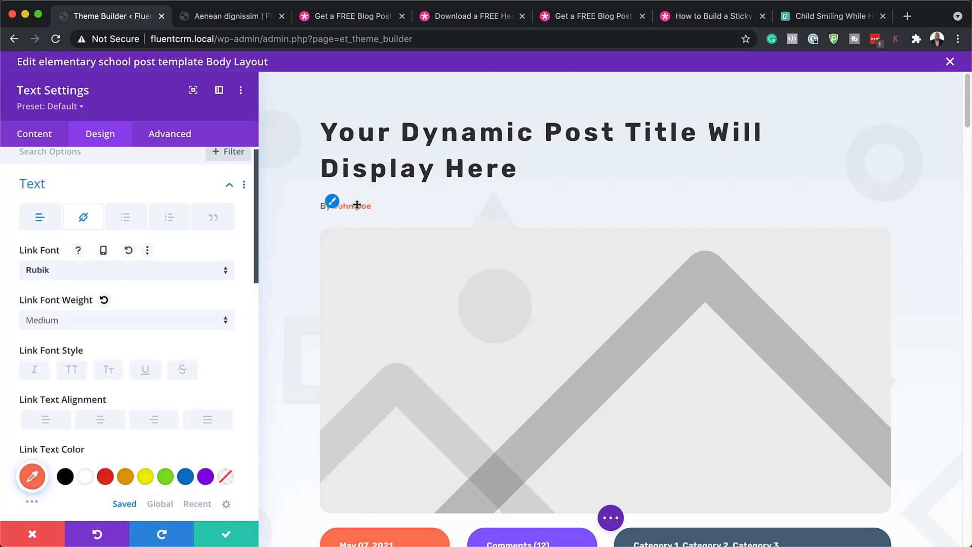
- Try making the author link orange and larger, then discard the byline style changes
{"action": "scroll", "coordinate": [190, 335], "scroll_direction": "down", "scroll_amount": 5}
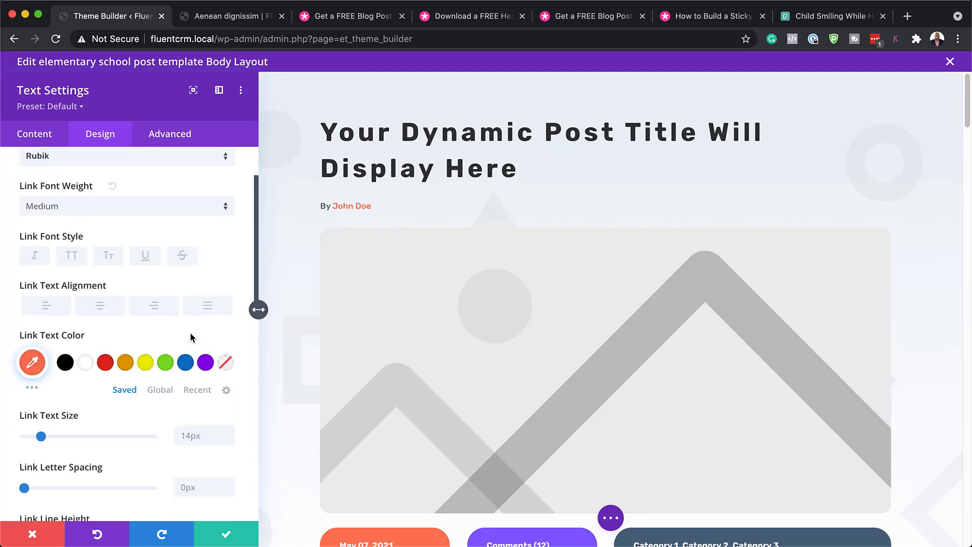
{"action": "left_click", "coordinate": [67, 365]}
{"action": "left_click", "coordinate": [106, 365]}
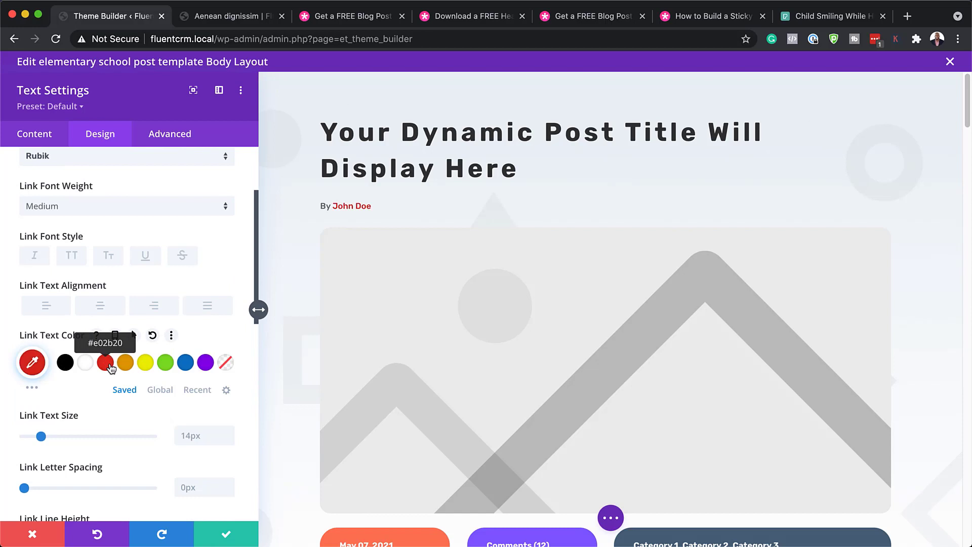
{"action": "left_click", "coordinate": [125, 364]}
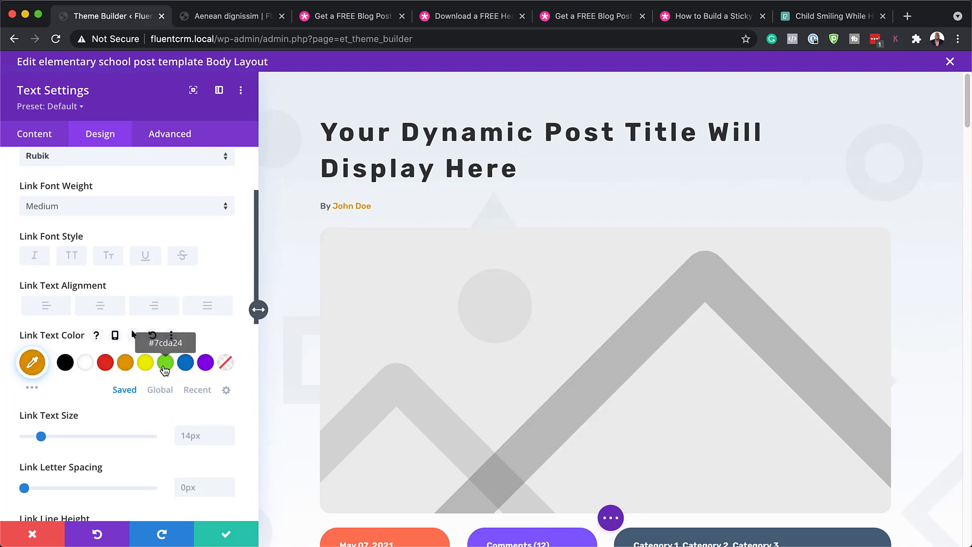
{"action": "scroll", "coordinate": [136, 367], "scroll_direction": "down", "scroll_amount": 2}
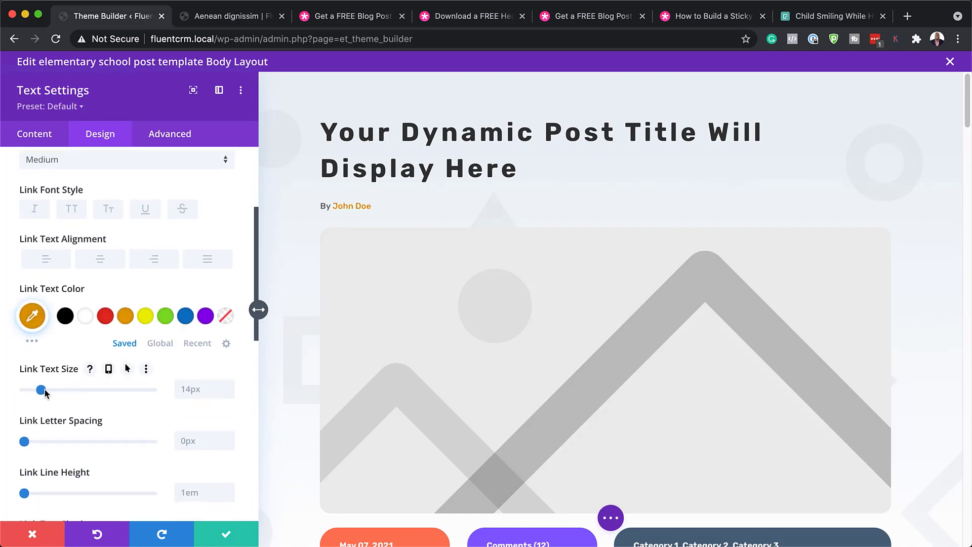
{"action": "mouse_move", "coordinate": [42, 391]}
{"action": "left_mouse_down"}
{"action": "mouse_move", "coordinate": [57, 394]}
{"action": "mouse_move", "coordinate": [46, 394]}
{"action": "left_mouse_up"}
{"action": "scroll", "coordinate": [124, 368], "scroll_direction": "down", "scroll_amount": 1}
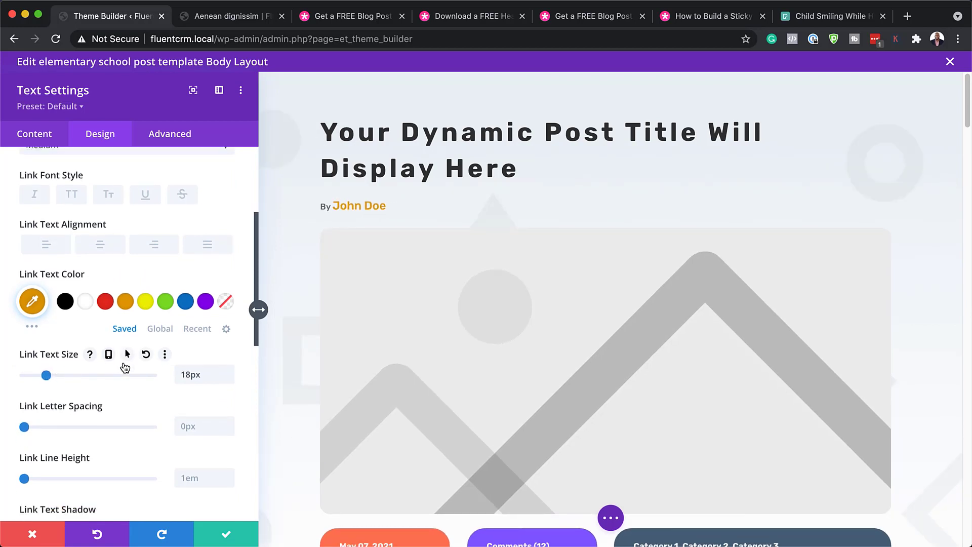
{"action": "scroll", "coordinate": [125, 367], "scroll_direction": "down", "scroll_amount": 3}
{"action": "left_click", "coordinate": [41, 536]}
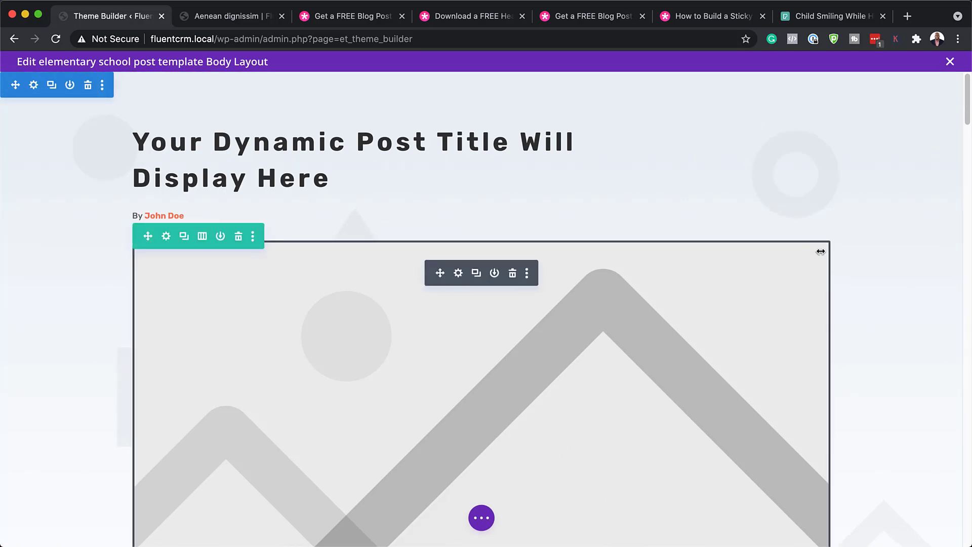
{"action": "left_click", "coordinate": [458, 274]}
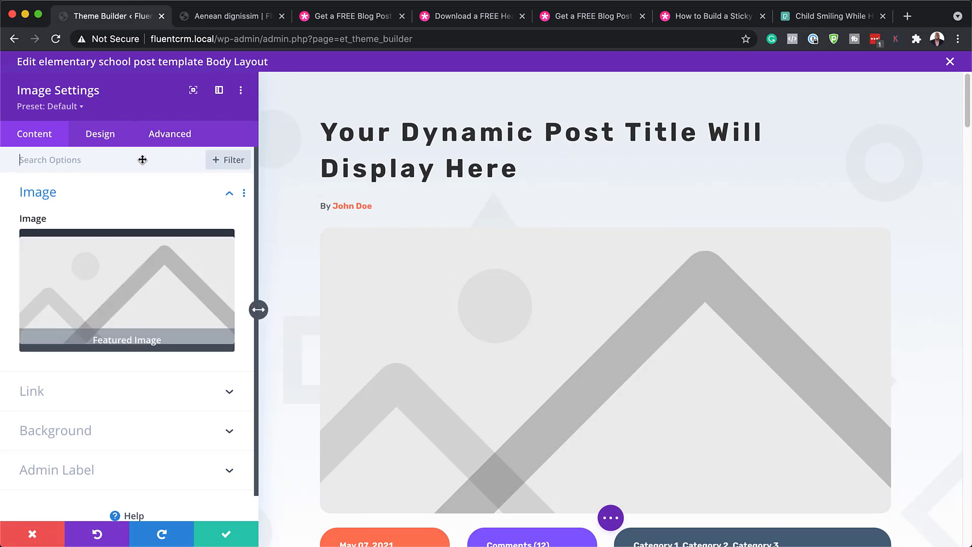
{"action": "mouse_move", "coordinate": [130, 271]}
{"action": "left_click", "coordinate": [103, 135]}
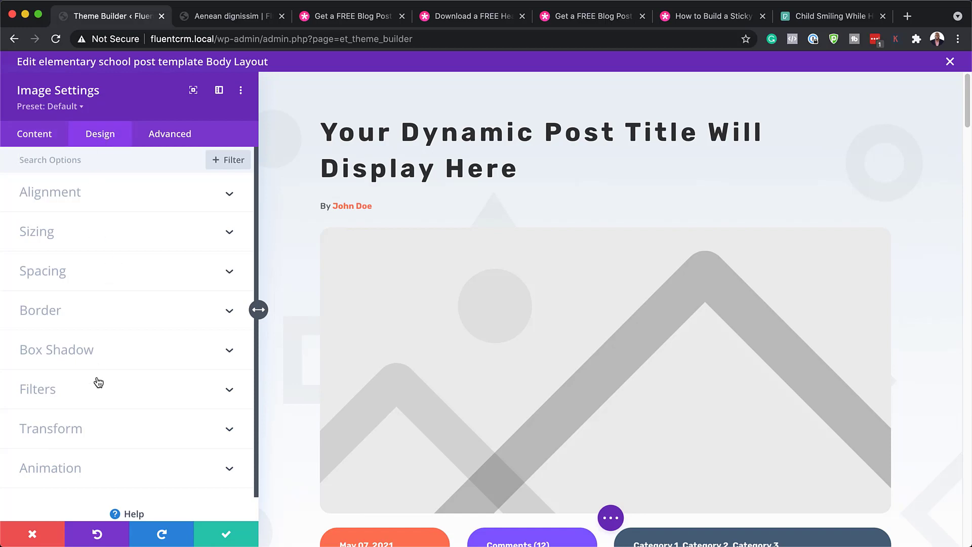
{"action": "left_click", "coordinate": [71, 313]}
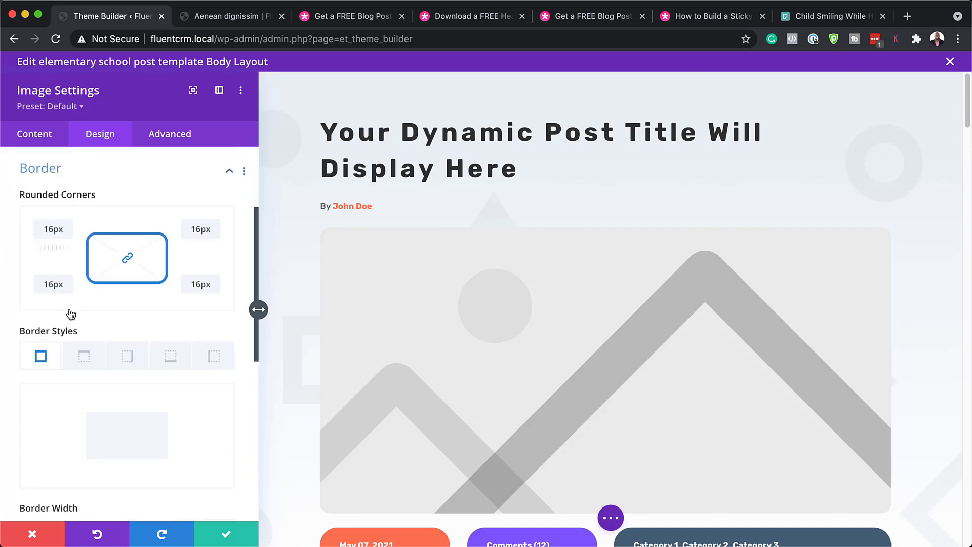
{"action": "left_click_drag", "start_coordinate": [57, 244], "coordinate": [35, 229]}
{"action": "type", "text": "16"}
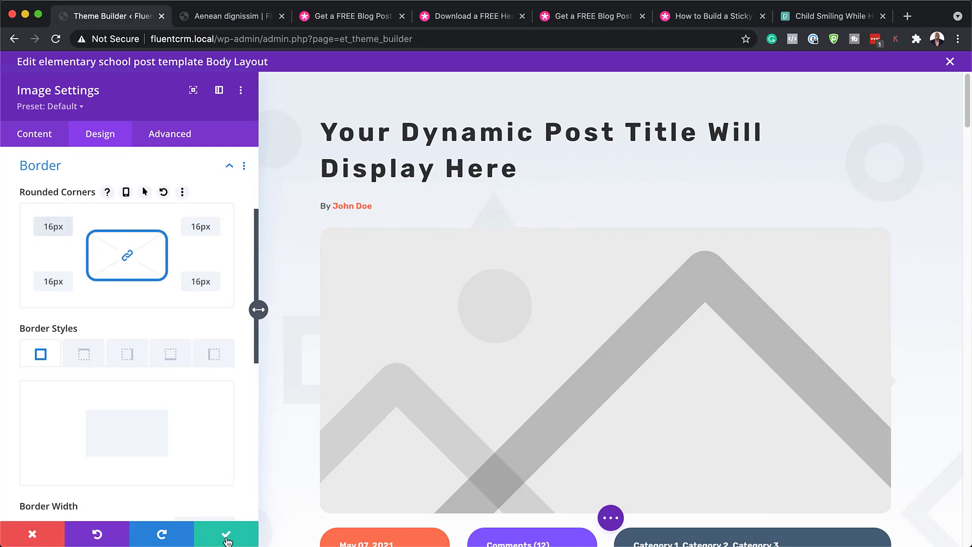
{"action": "left_click", "coordinate": [227, 538]}
{"action": "scroll", "coordinate": [178, 308], "scroll_direction": "down", "scroll_amount": 6}
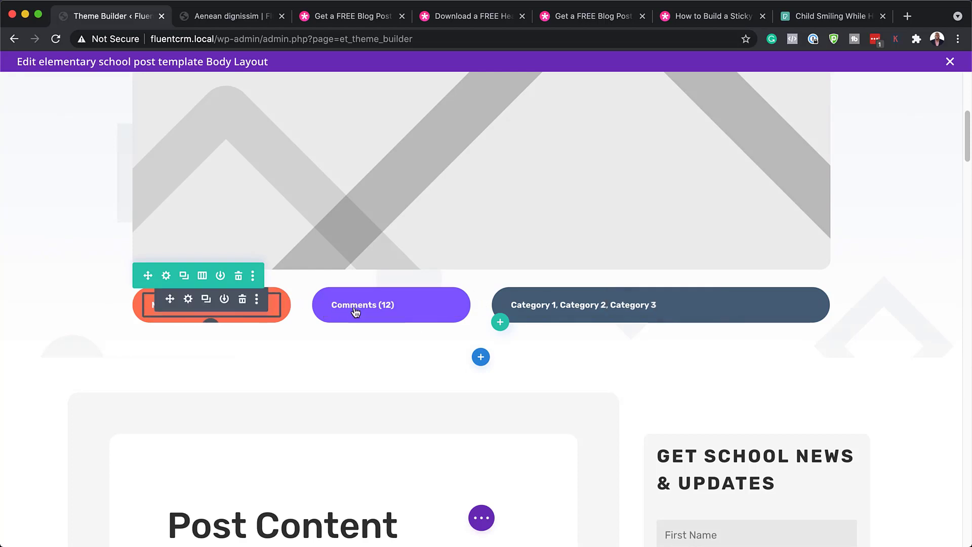
- In the date pill's design text settings, make the date text uppercase
{"action": "left_click", "coordinate": [189, 301]}
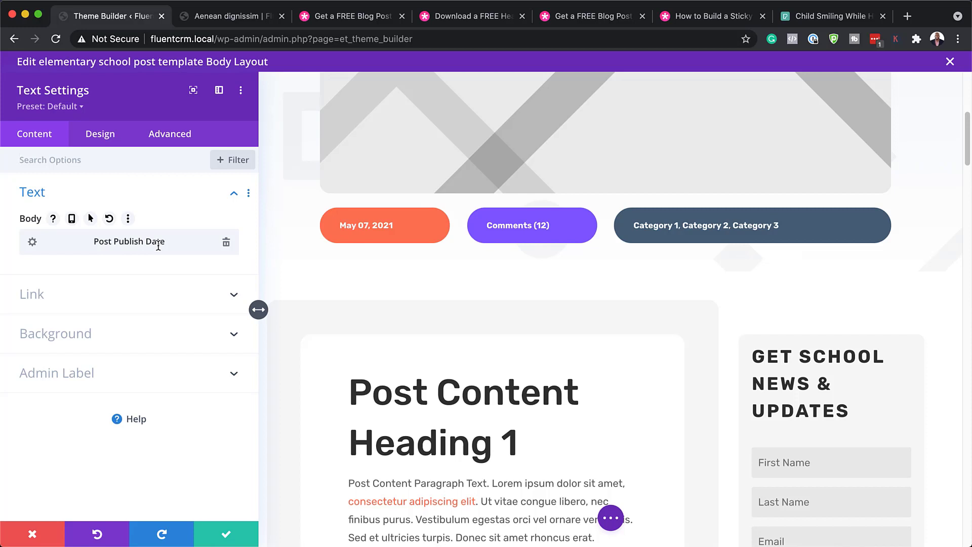
{"action": "left_click", "coordinate": [103, 135]}
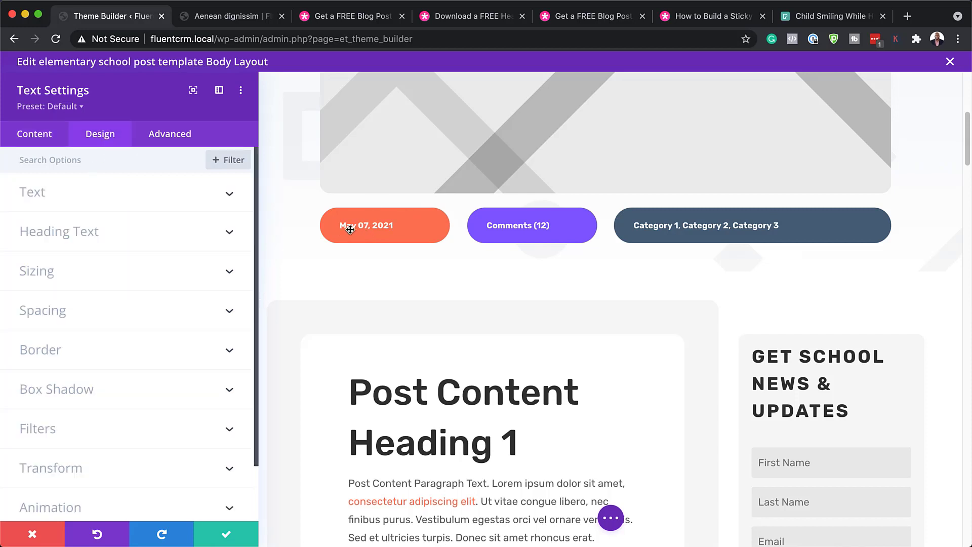
{"action": "left_click", "coordinate": [106, 203]}
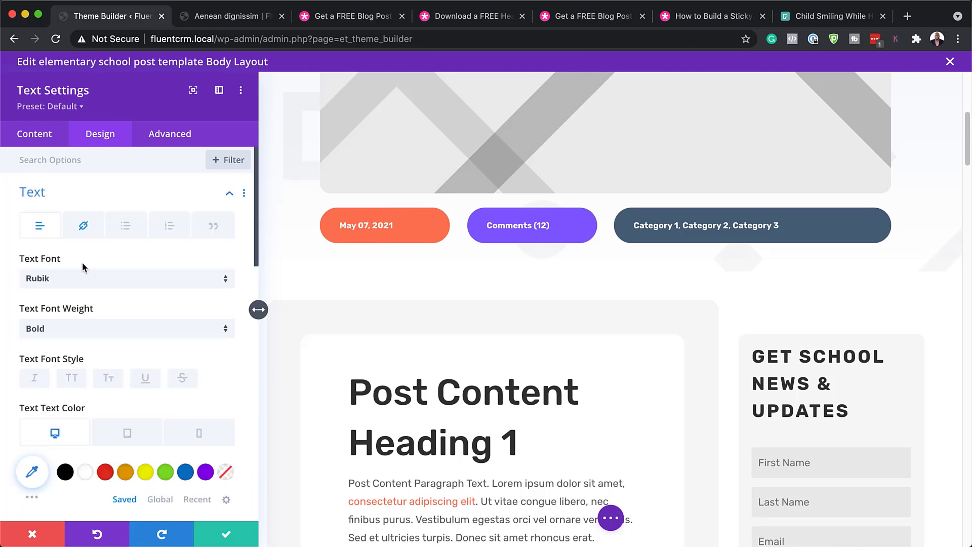
{"action": "left_click", "coordinate": [72, 382]}
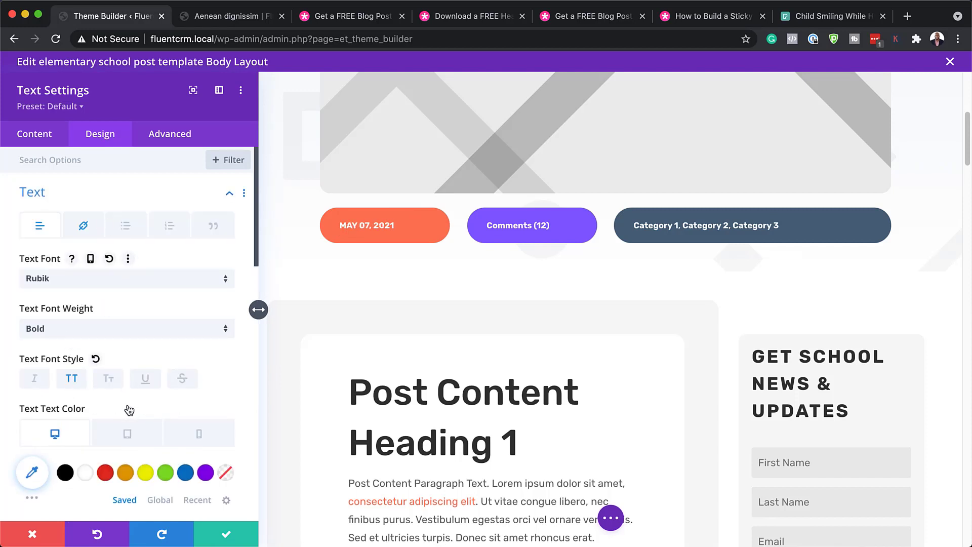
- Try yellow, then white, for the date text, then discard all date text changes
{"action": "scroll", "coordinate": [109, 387], "scroll_direction": "down", "scroll_amount": 2}
{"action": "left_click", "coordinate": [148, 435]}
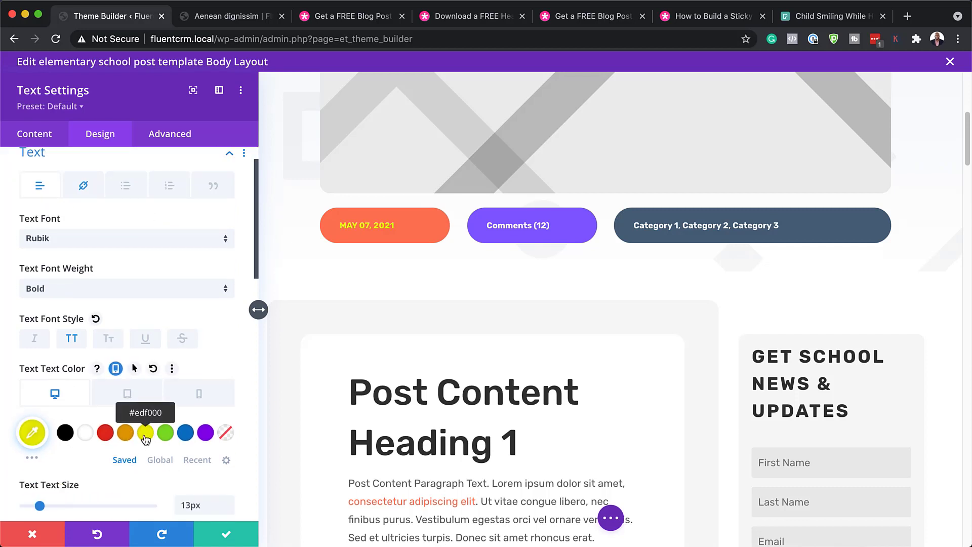
{"action": "left_click", "coordinate": [84, 434]}
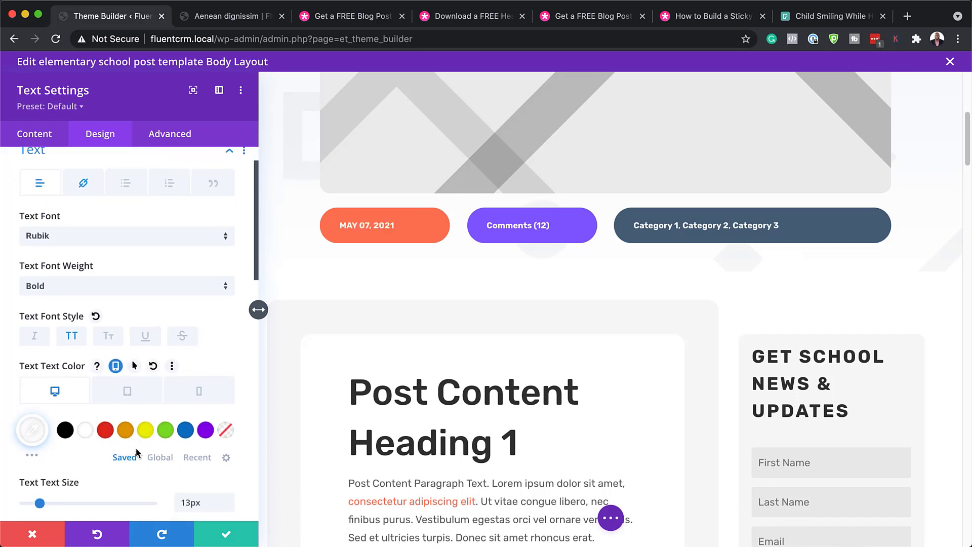
{"action": "scroll", "coordinate": [102, 446], "scroll_direction": "down", "scroll_amount": 3}
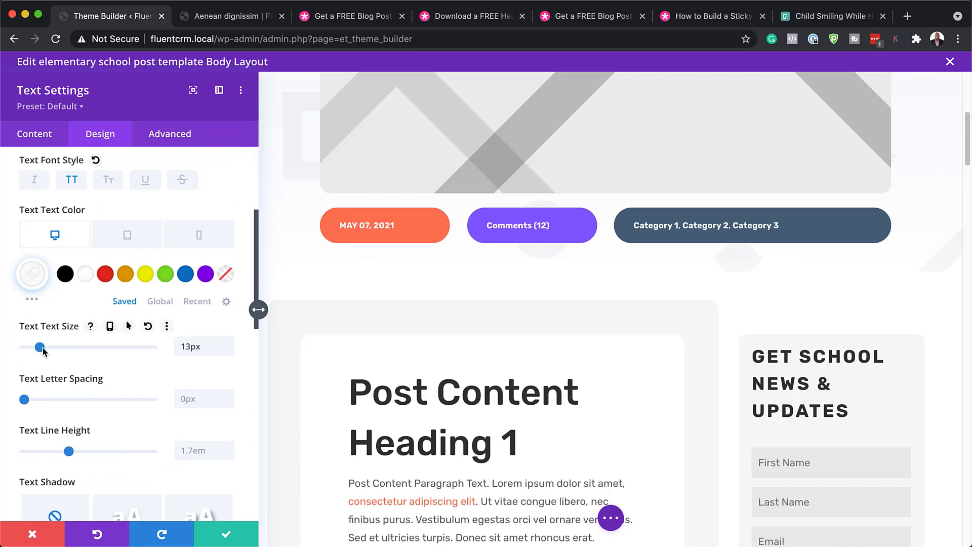
{"action": "scroll", "coordinate": [147, 473], "scroll_direction": "down", "scroll_amount": 4}
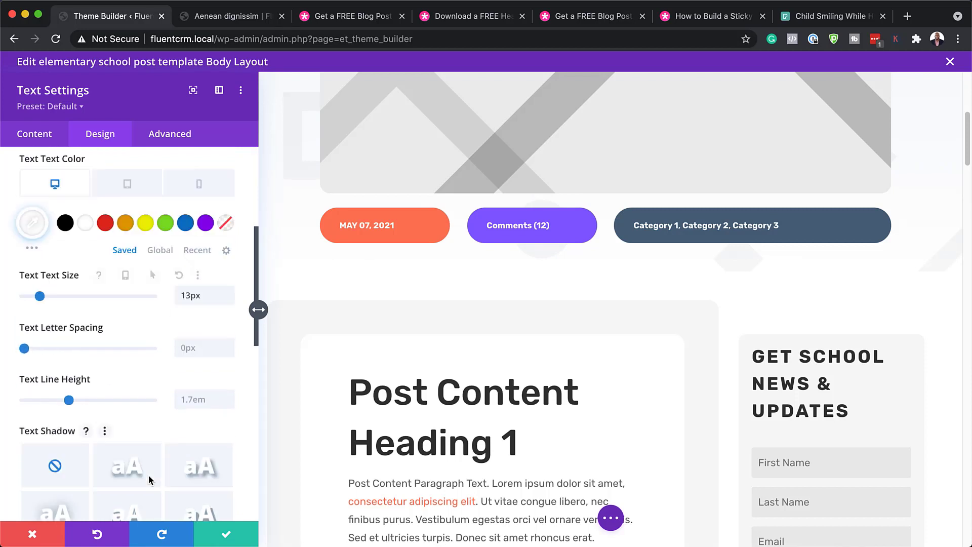
{"action": "left_click", "coordinate": [34, 534]}
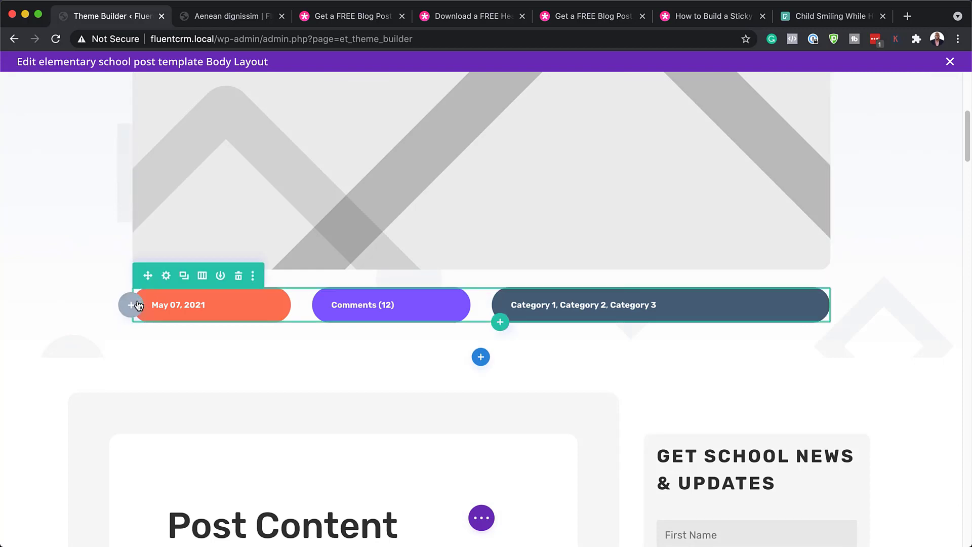
{"action": "mouse_move", "coordinate": [185, 300]}
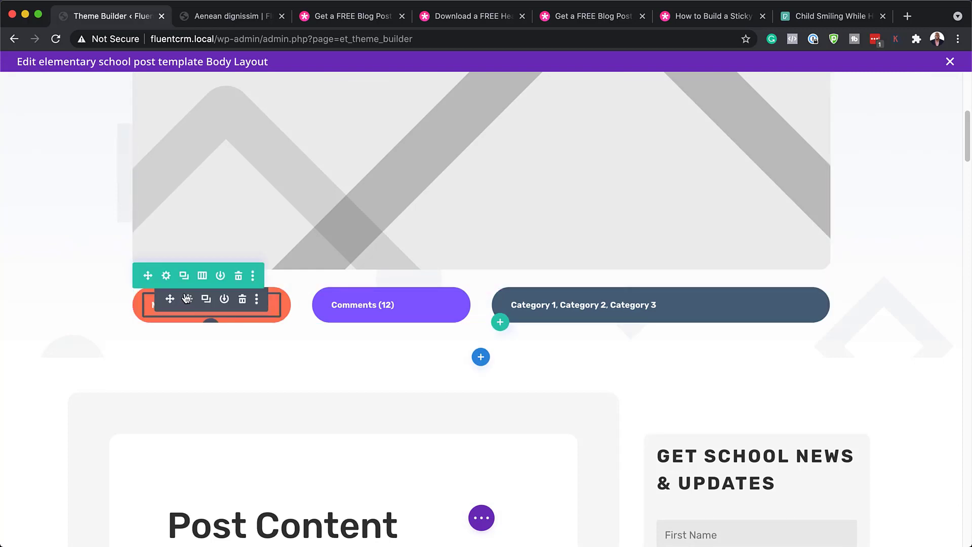
{"action": "left_click", "coordinate": [202, 277]}
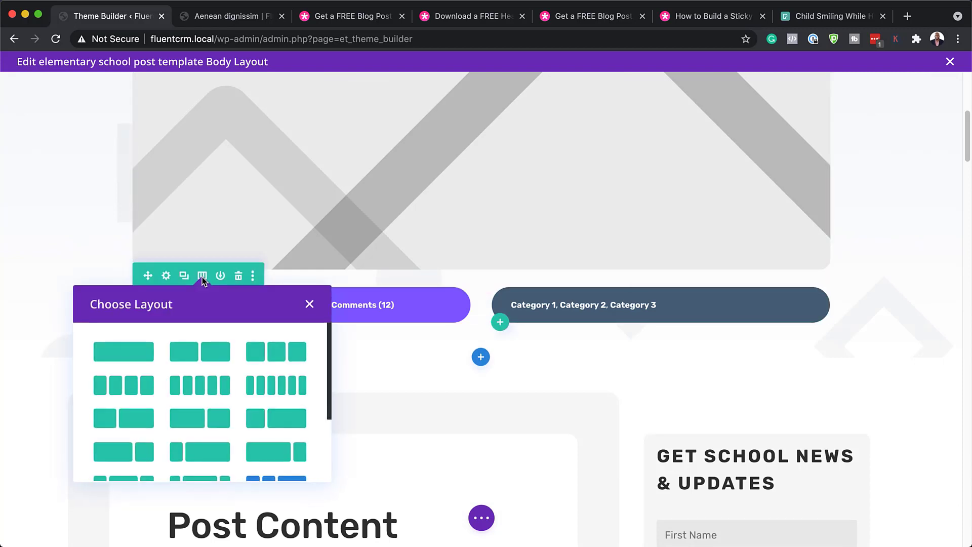
{"action": "left_click", "coordinate": [167, 276]}
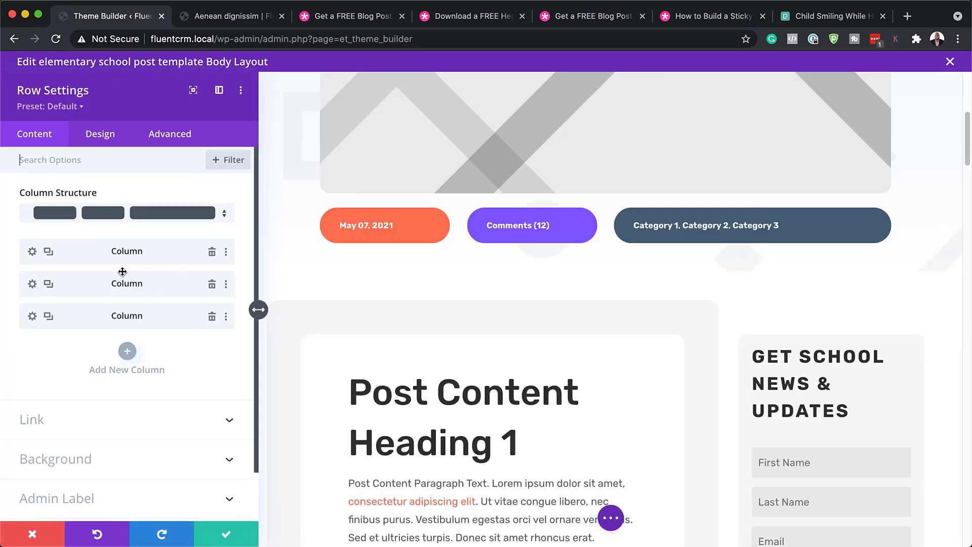
{"action": "left_click", "coordinate": [32, 252]}
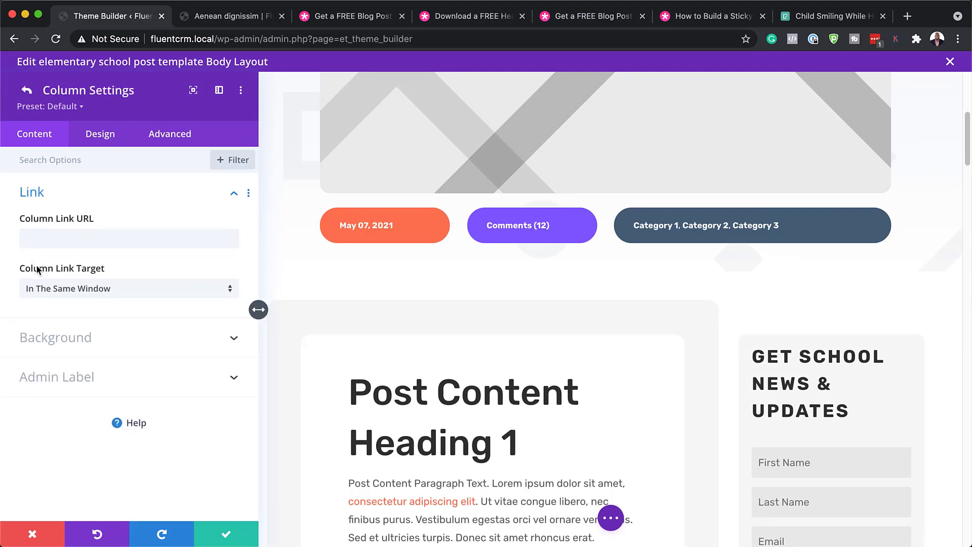
{"action": "left_click", "coordinate": [67, 338]}
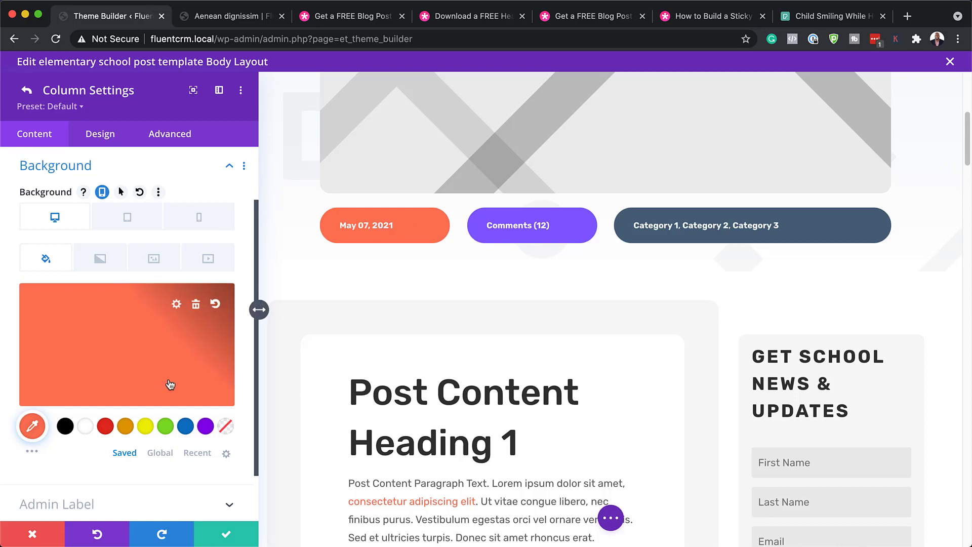
{"action": "left_click", "coordinate": [186, 427]}
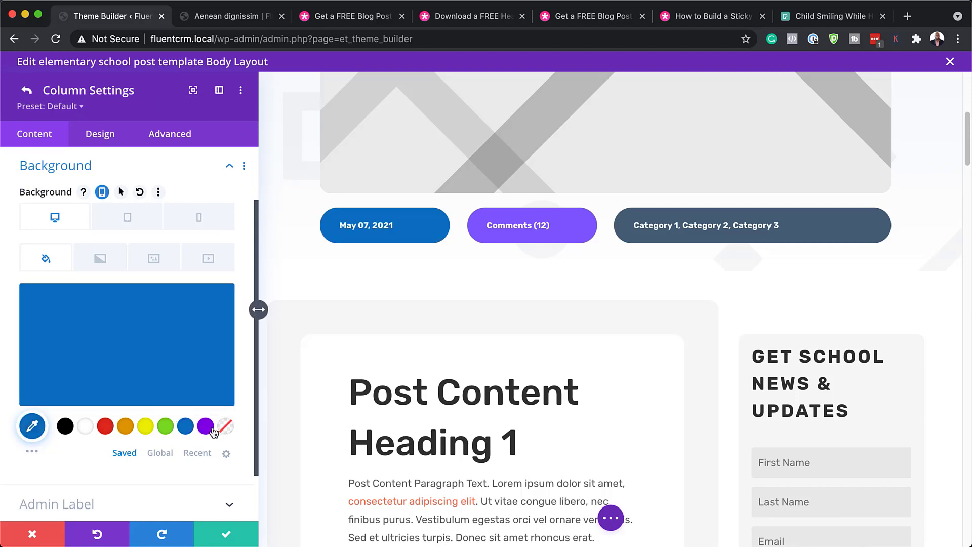
{"action": "left_click", "coordinate": [206, 427]}
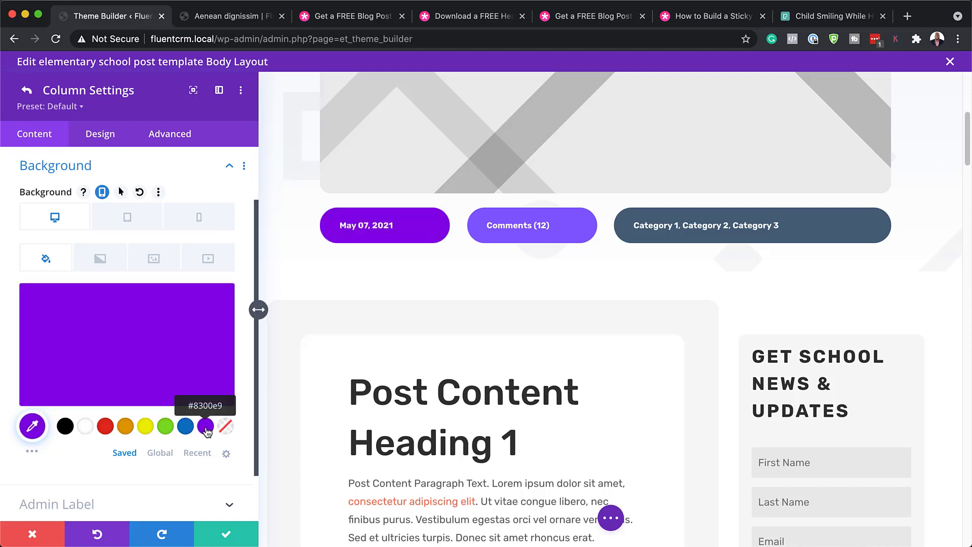
{"action": "left_click", "coordinate": [105, 427]}
{"action": "left_click", "coordinate": [65, 426]}
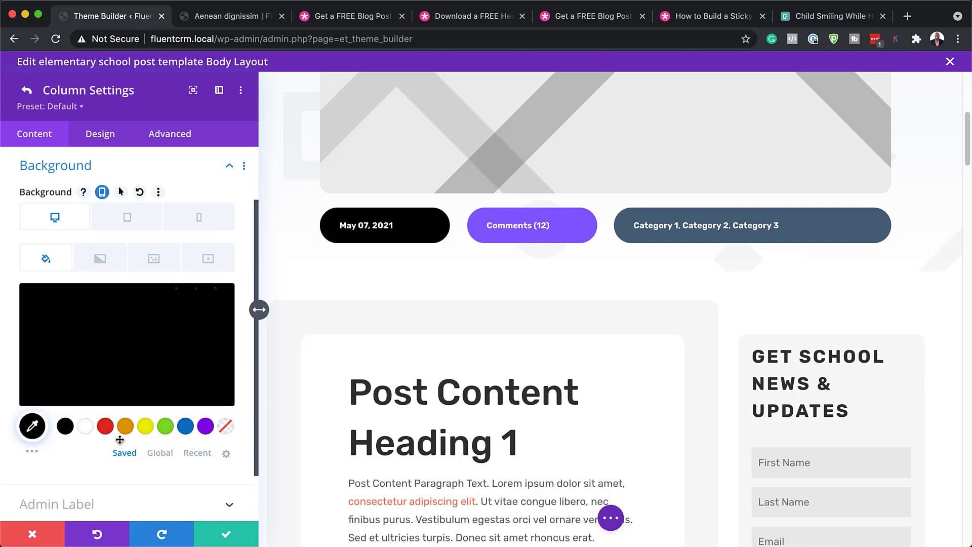
{"action": "left_click", "coordinate": [28, 91]}
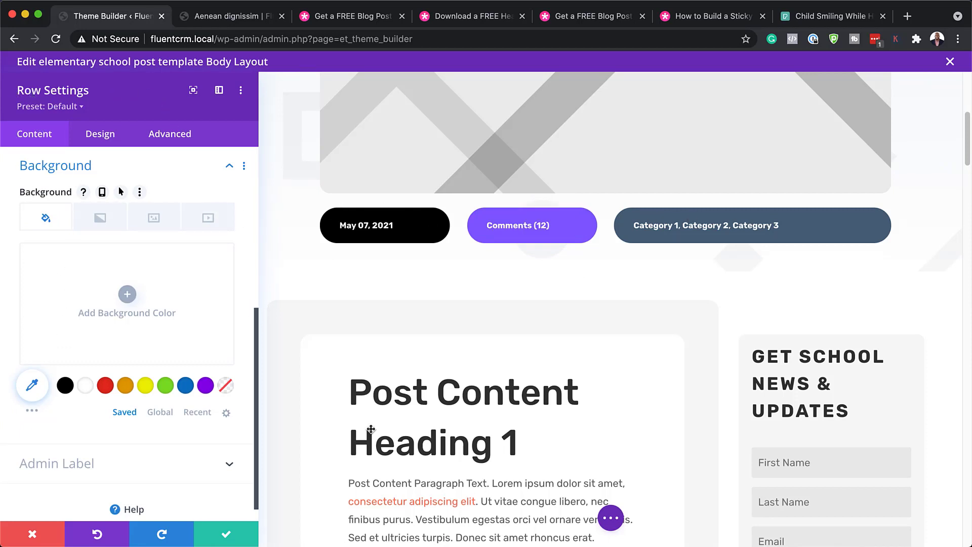
{"action": "left_click", "coordinate": [30, 535]}
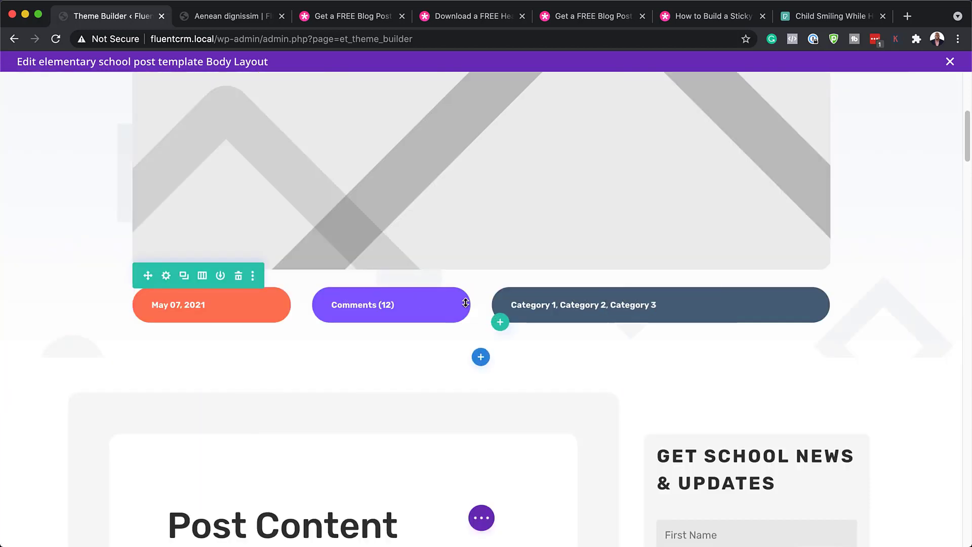
{"action": "scroll", "coordinate": [282, 408], "scroll_direction": "down", "scroll_amount": 5}
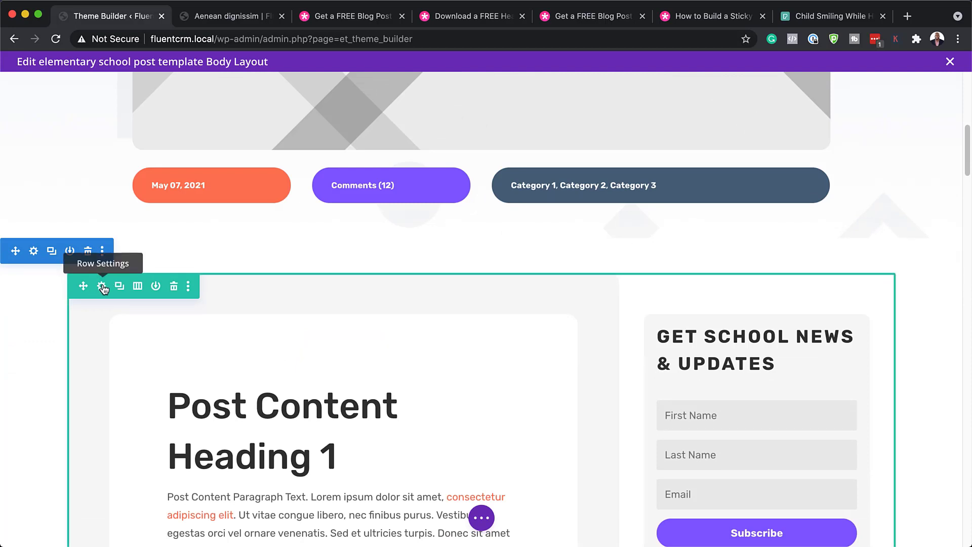
{"action": "scroll", "coordinate": [185, 328], "scroll_direction": "up", "scroll_amount": 3}
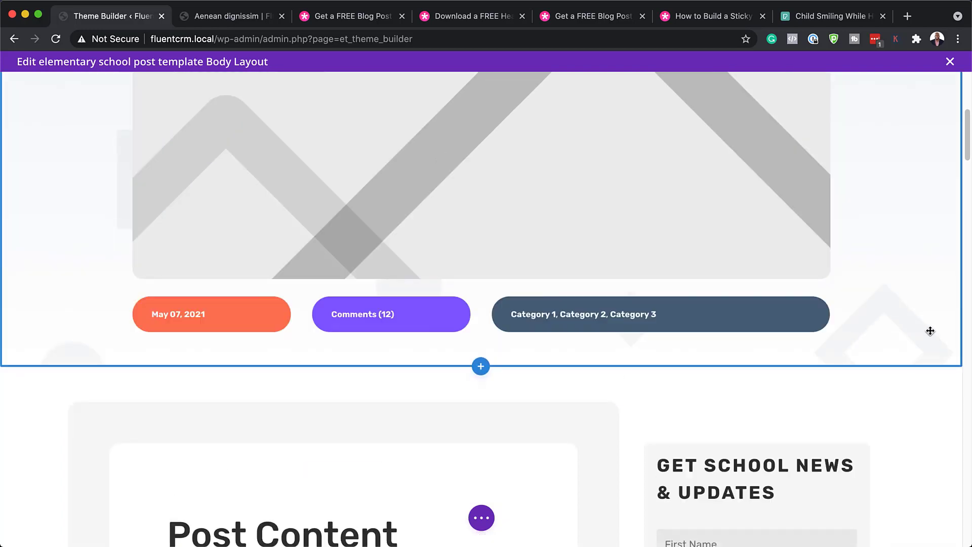
{"action": "scroll", "coordinate": [918, 317], "scroll_direction": "up", "scroll_amount": 7}
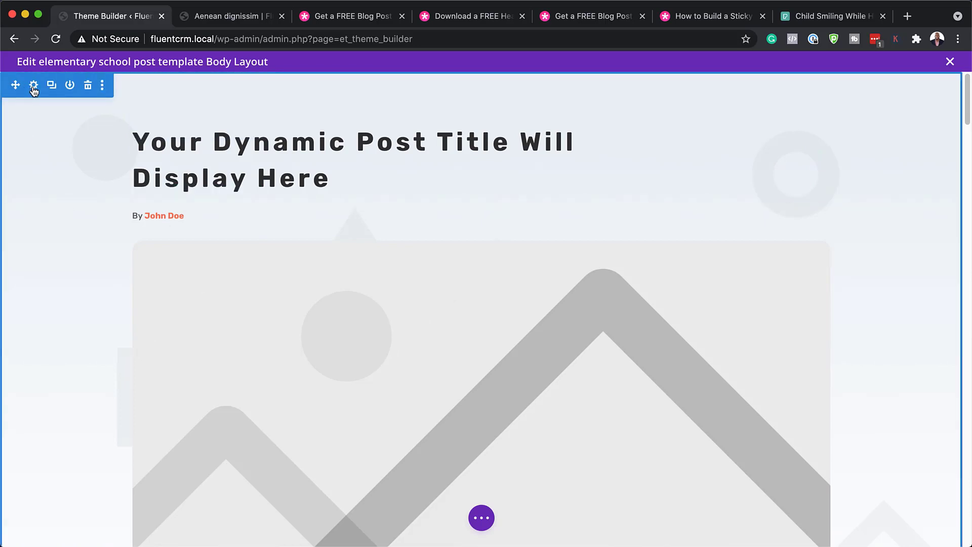
{"action": "left_click", "coordinate": [33, 85]}
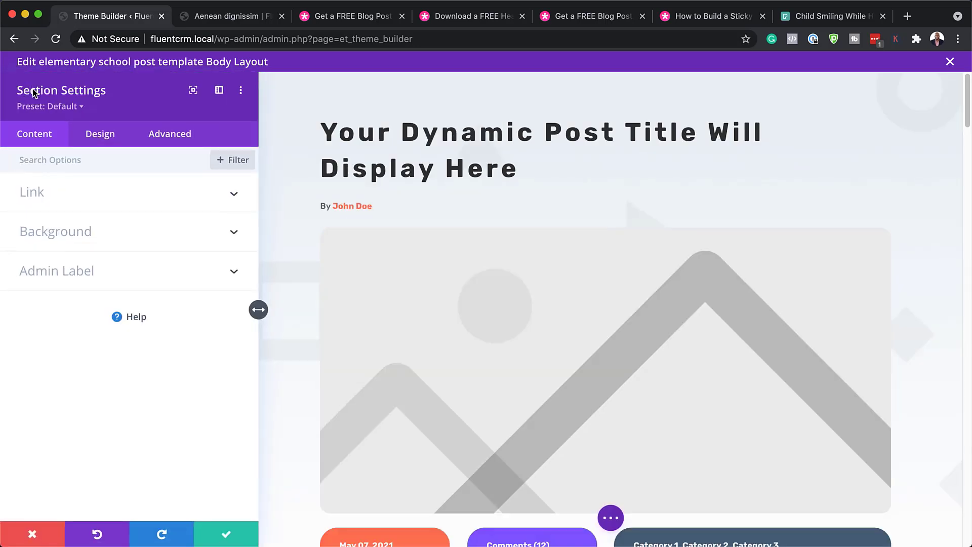
{"action": "left_click", "coordinate": [62, 245]}
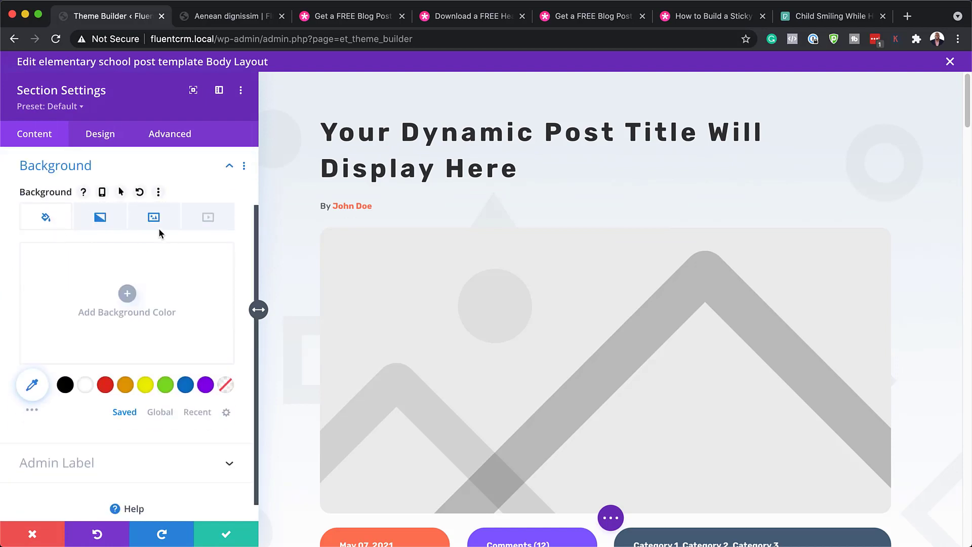
{"action": "left_click", "coordinate": [158, 222]}
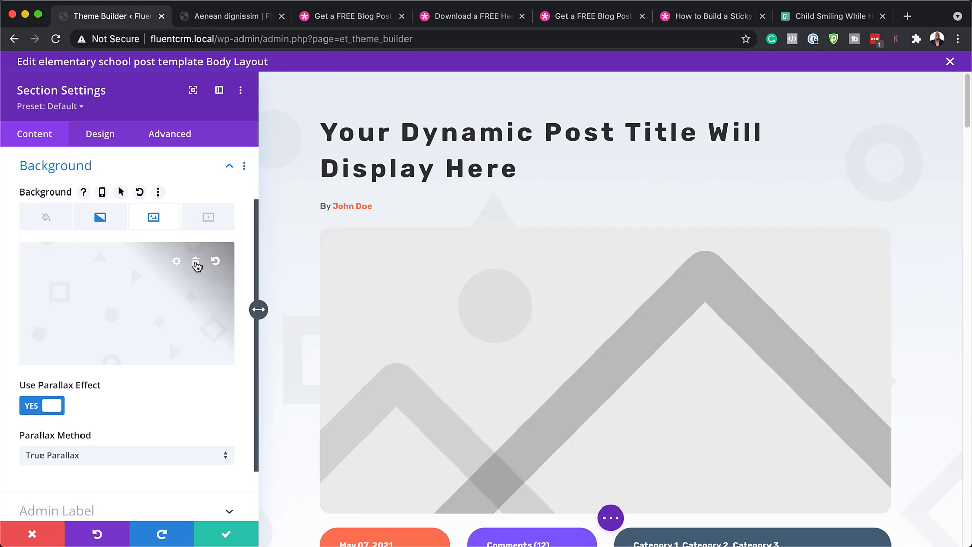
{"action": "left_click", "coordinate": [196, 263]}
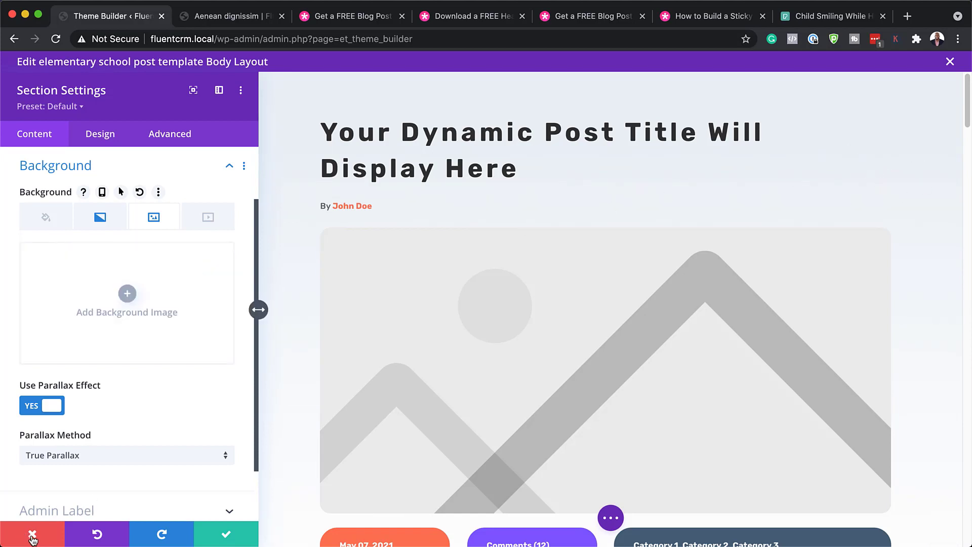
{"action": "left_click", "coordinate": [32, 537]}
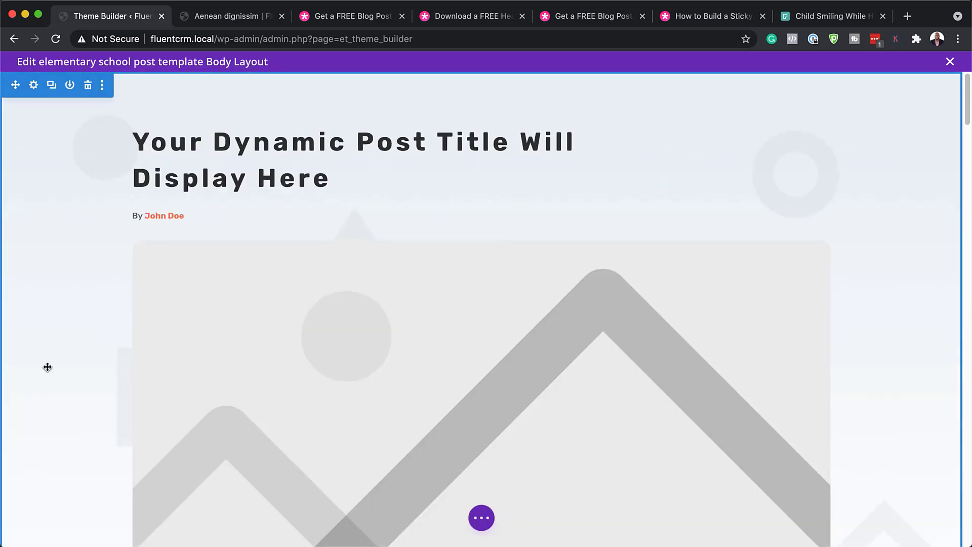
- Change the post content's Heading 1 from Rubik 56px to Abril Fatface at 38px
{"action": "scroll", "coordinate": [551, 423], "scroll_direction": "down", "scroll_amount": 15}
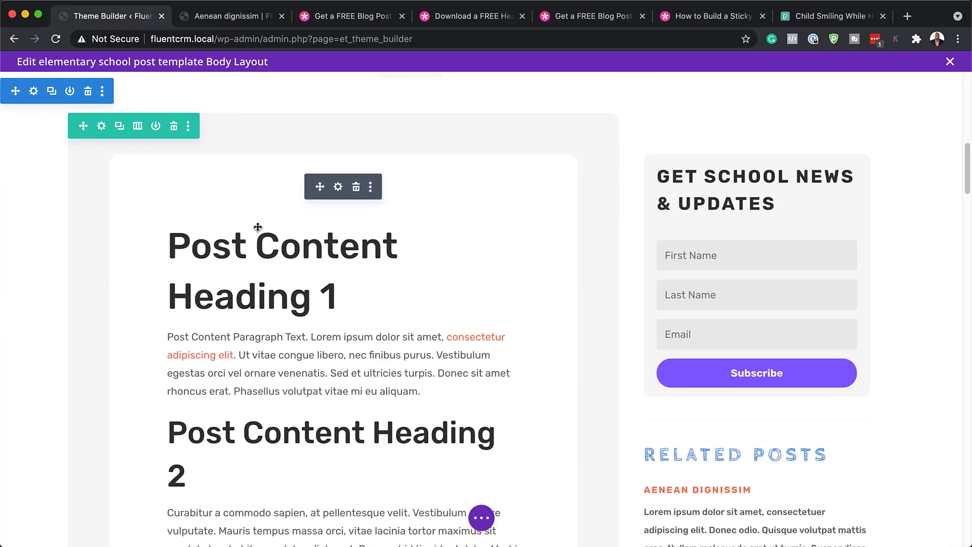
{"action": "left_click", "coordinate": [338, 188]}
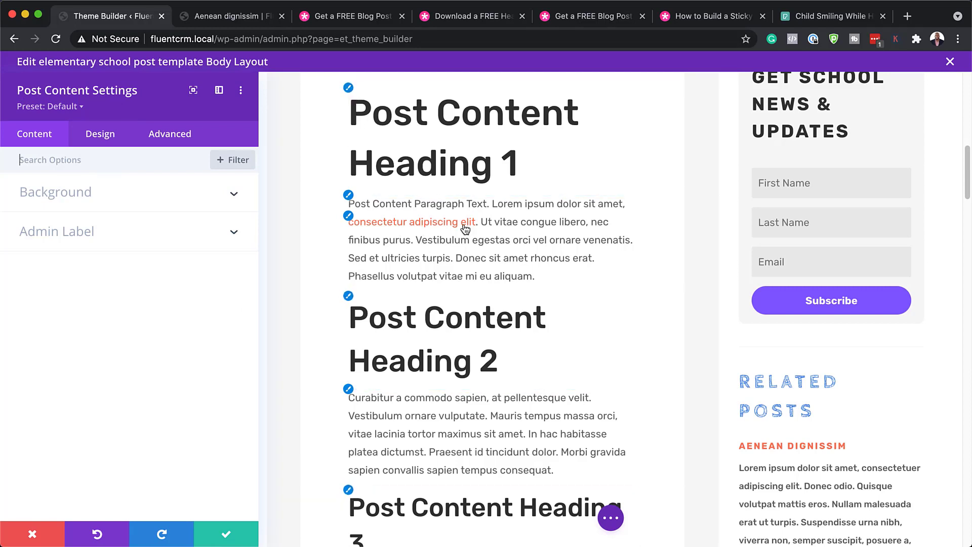
{"action": "left_click", "coordinate": [349, 89]}
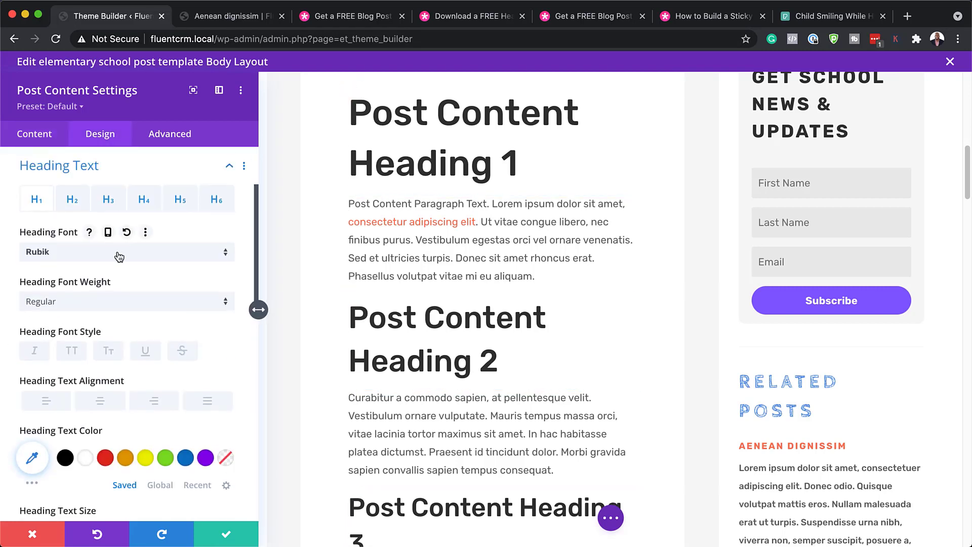
{"action": "left_click", "coordinate": [119, 255]}
{"action": "left_click", "coordinate": [114, 178]}
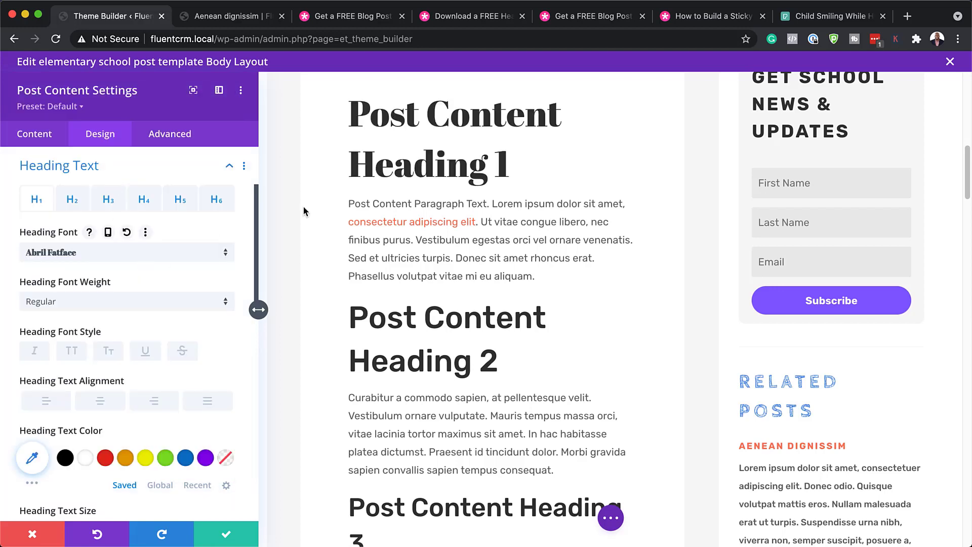
{"action": "scroll", "coordinate": [191, 405], "scroll_direction": "down", "scroll_amount": 3}
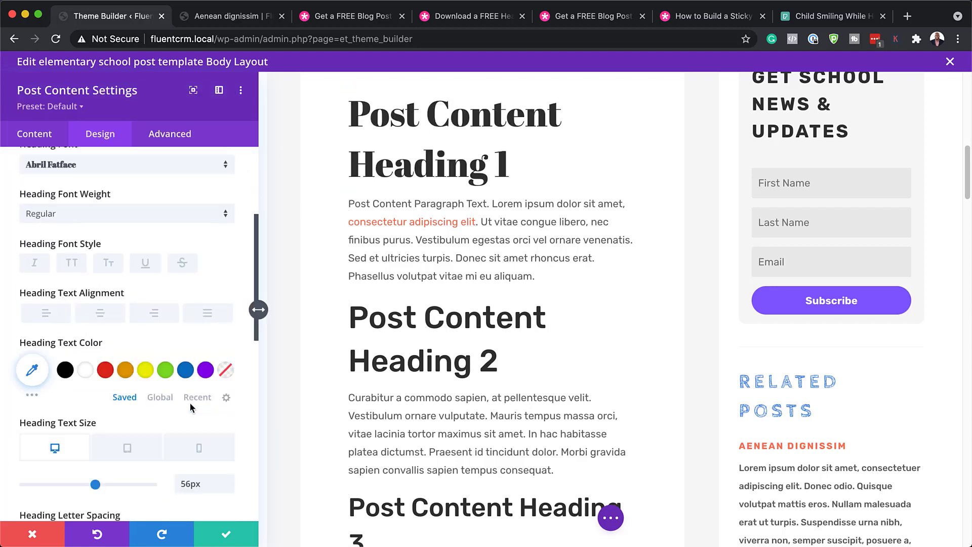
{"action": "scroll", "coordinate": [190, 402], "scroll_direction": "down", "scroll_amount": 2}
{"action": "left_click_drag", "start_coordinate": [96, 434], "coordinate": [72, 440]}
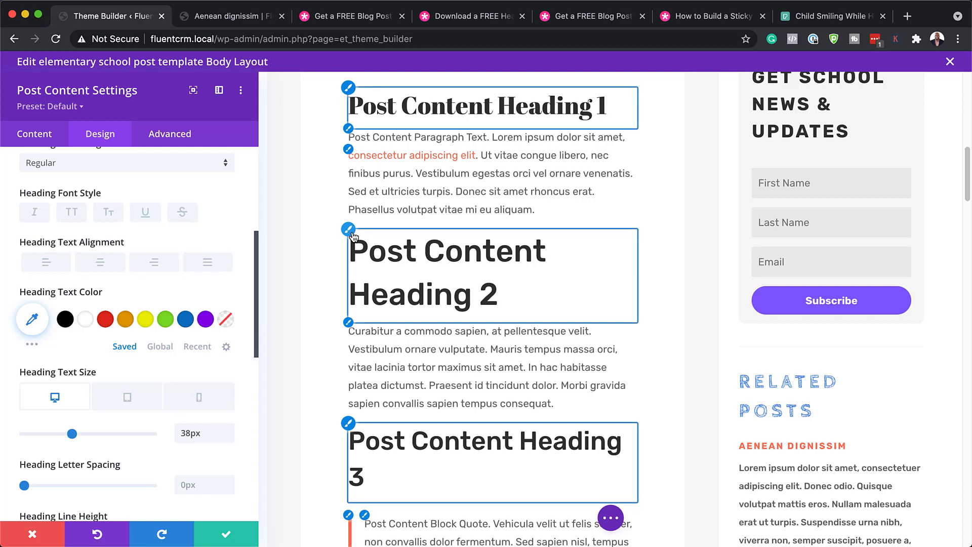
{"action": "left_click", "coordinate": [351, 232]}
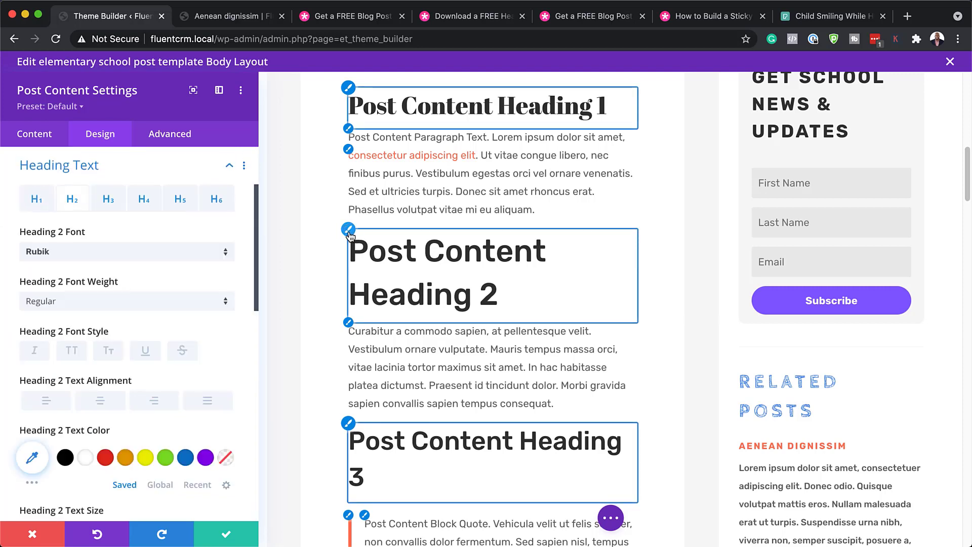
- Set the Heading 2 font to Abril Fatface and reduce its text size
{"action": "left_click", "coordinate": [96, 253]}
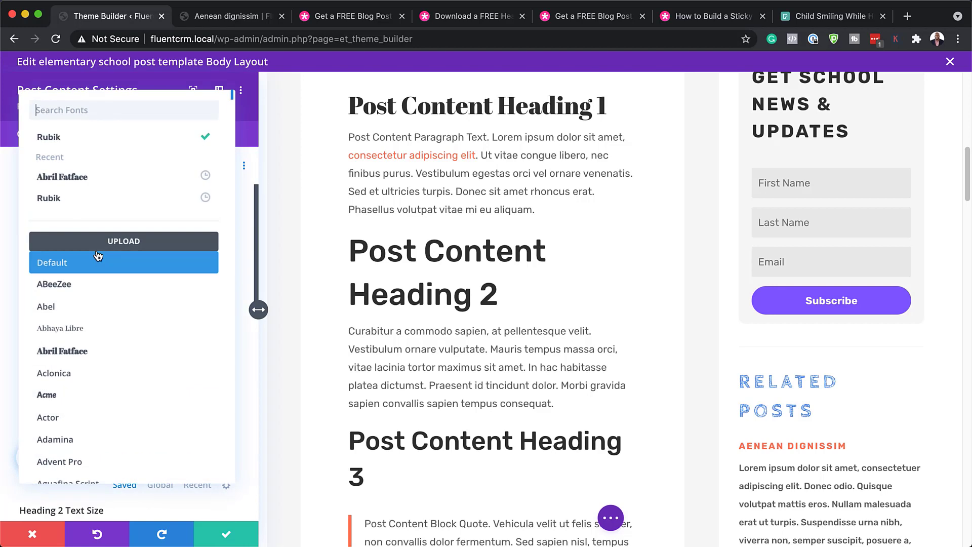
{"action": "left_click", "coordinate": [103, 180]}
{"action": "scroll", "coordinate": [178, 427], "scroll_direction": "down", "scroll_amount": 3}
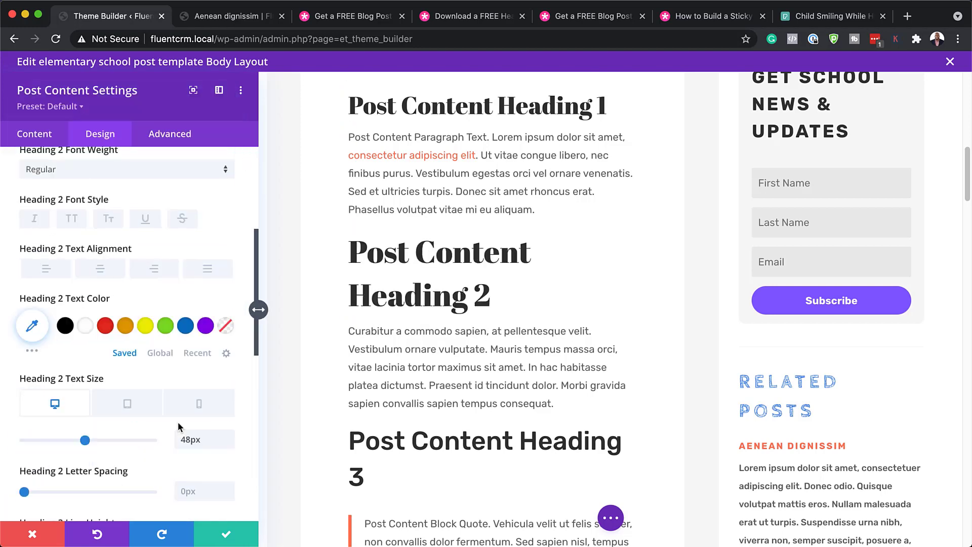
{"action": "scroll", "coordinate": [178, 427], "scroll_direction": "down", "scroll_amount": 1}
{"action": "left_click_drag", "start_coordinate": [84, 386], "coordinate": [62, 386]}
- Make Heading 2 red (#e02b20) after briefly trying orange
{"action": "left_click", "coordinate": [126, 272]}
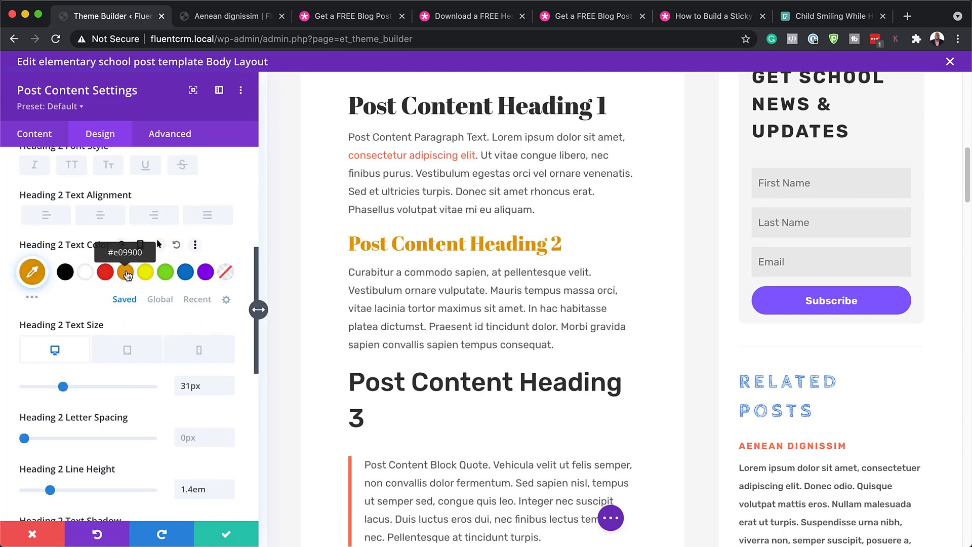
{"action": "left_click", "coordinate": [102, 279]}
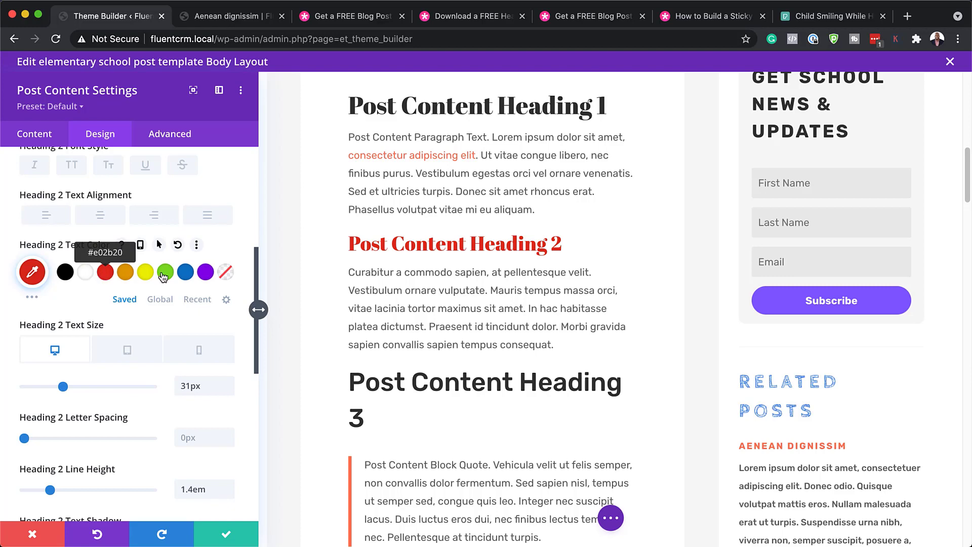
{"action": "scroll", "coordinate": [175, 289], "scroll_direction": "up", "scroll_amount": 5}
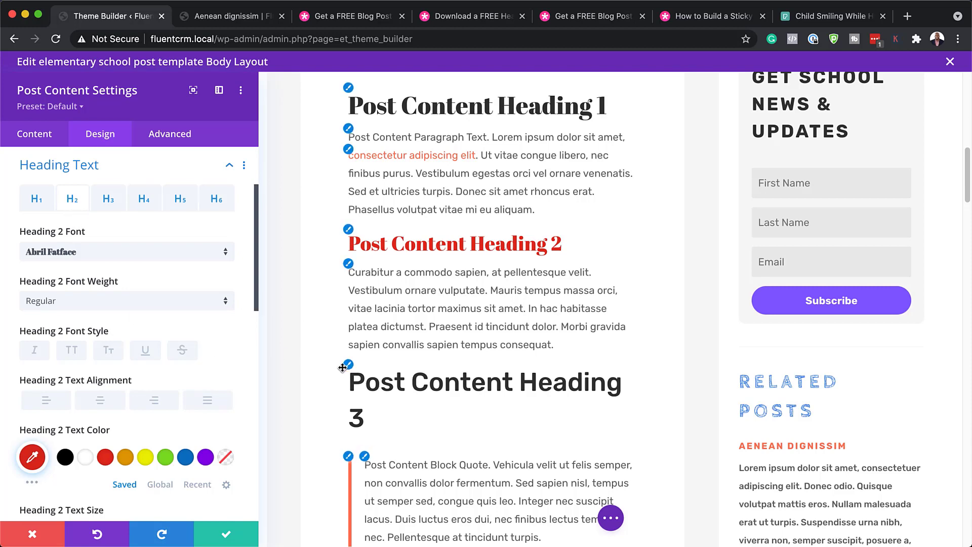
{"action": "scroll", "coordinate": [469, 397], "scroll_direction": "down", "scroll_amount": 2}
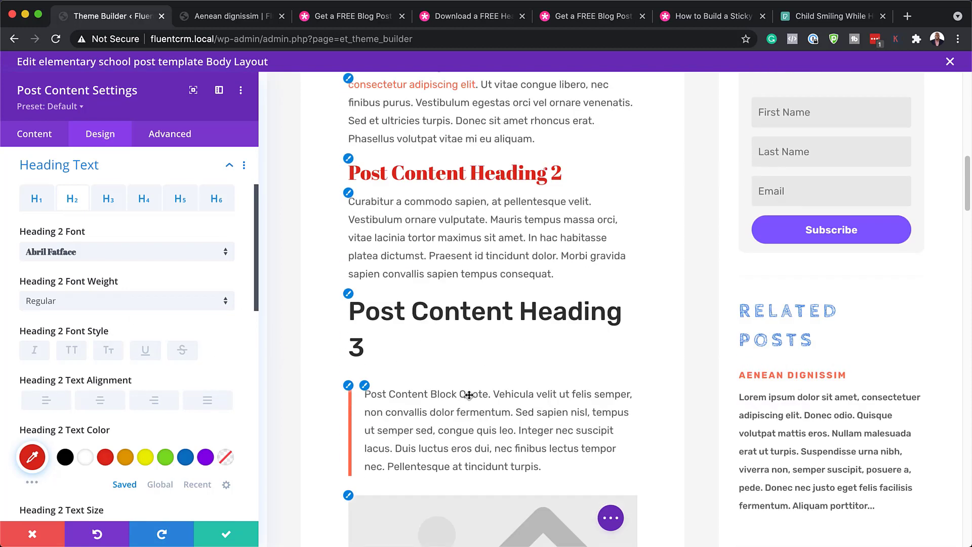
{"action": "scroll", "coordinate": [469, 395], "scroll_direction": "up", "scroll_amount": 5}
{"action": "scroll", "coordinate": [469, 395], "scroll_direction": "down", "scroll_amount": 10}
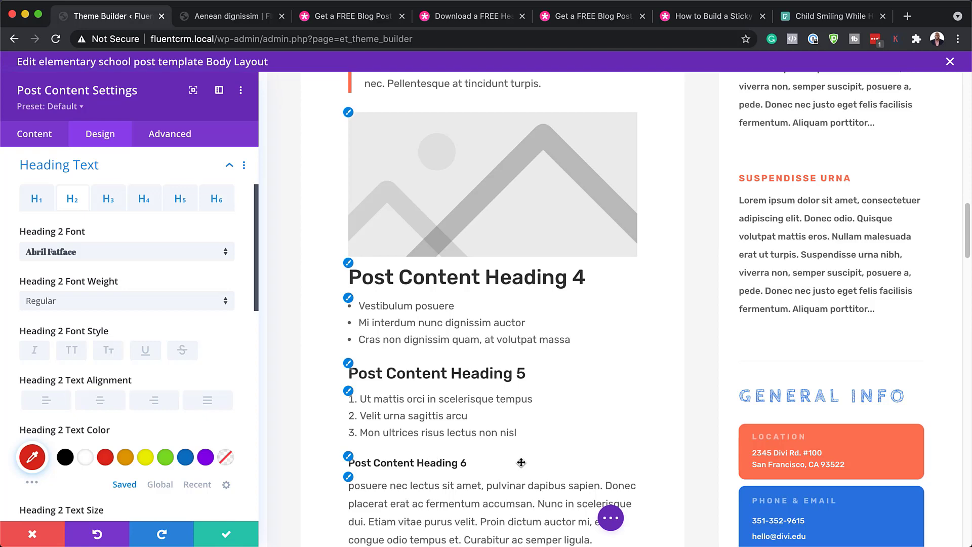
{"action": "scroll", "coordinate": [521, 462], "scroll_direction": "up", "scroll_amount": 6}
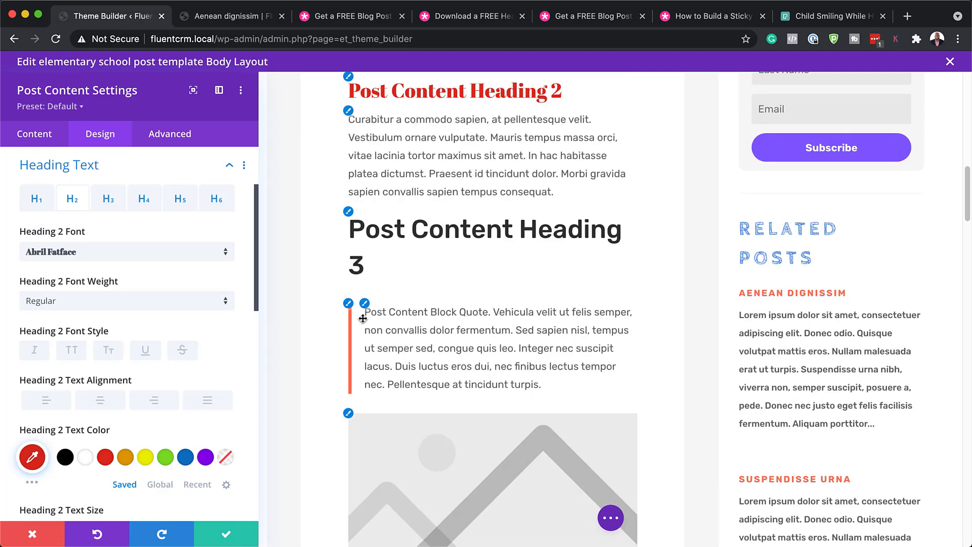
{"action": "left_click", "coordinate": [365, 304]}
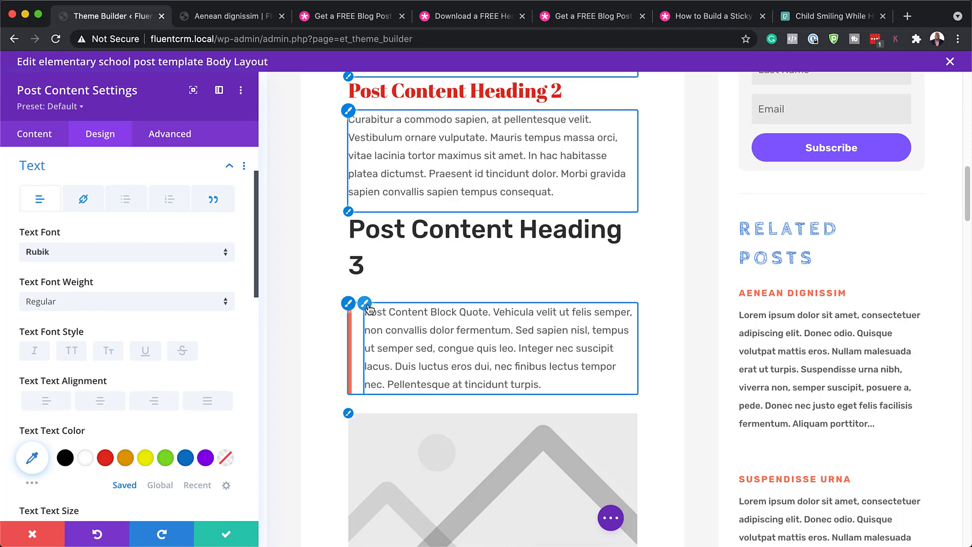
- Try Abril Fatface, then Lato, as the body text font, then discard the Post Content edits
{"action": "left_click", "coordinate": [104, 256]}
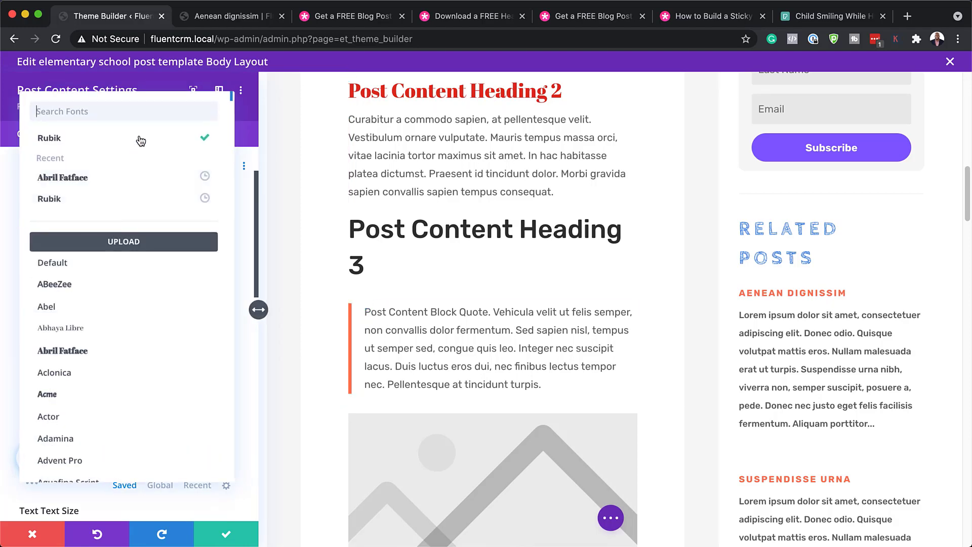
{"action": "left_click", "coordinate": [121, 184]}
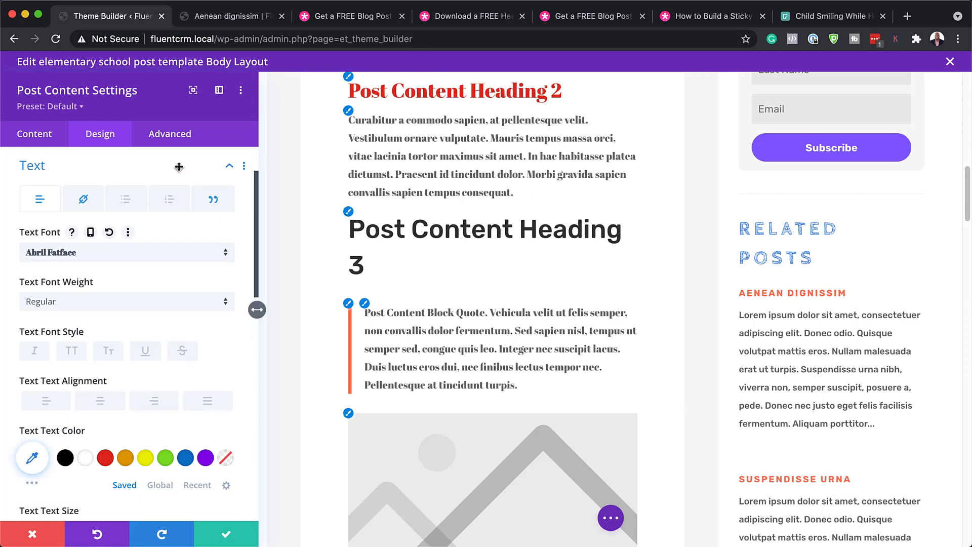
{"action": "left_click", "coordinate": [121, 253]}
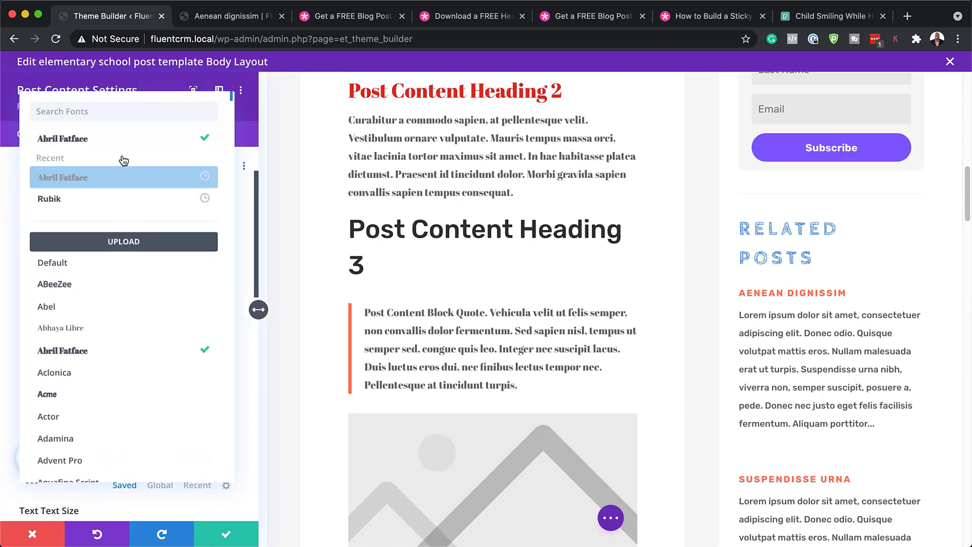
{"action": "type", "text": "lati"}
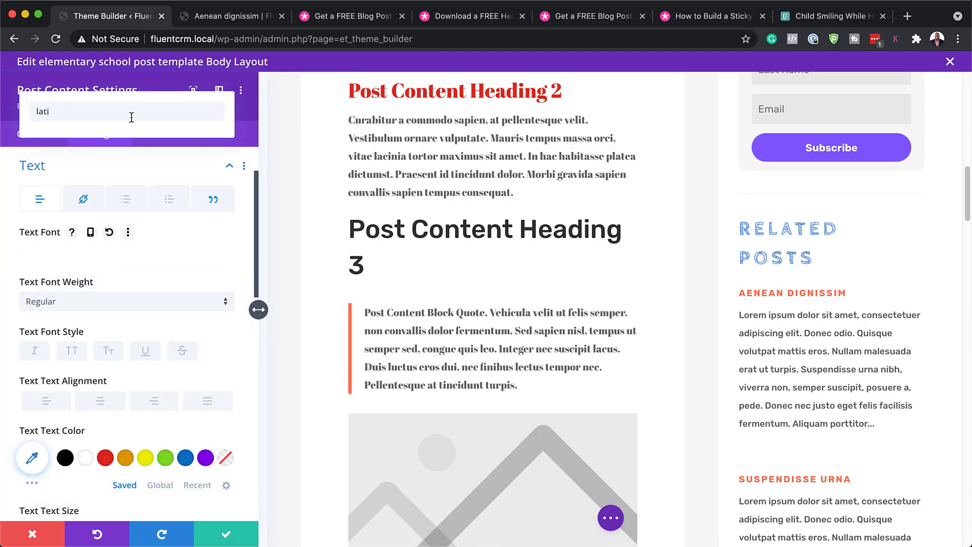
{"action": "key", "text": "BackSpace"}
{"action": "type", "text": "o"}
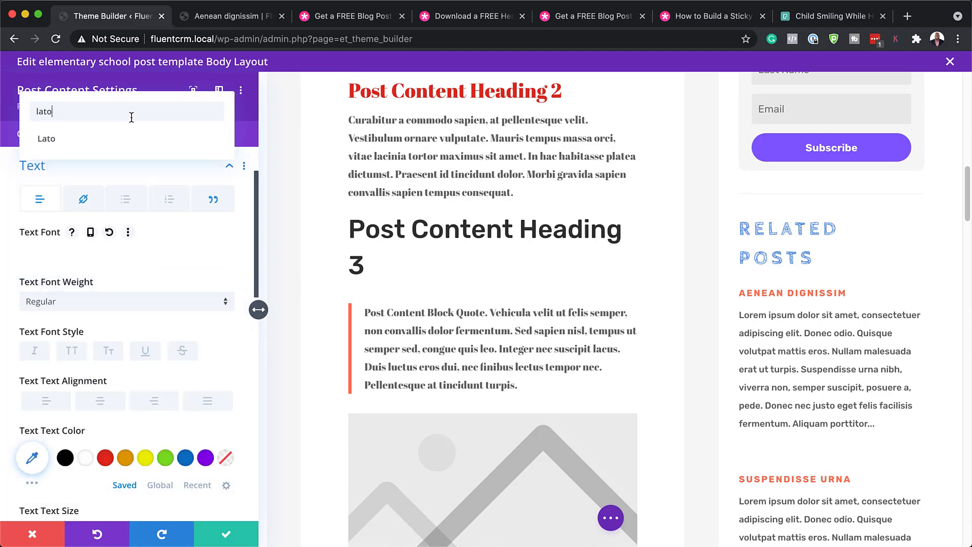
{"action": "left_click", "coordinate": [69, 146]}
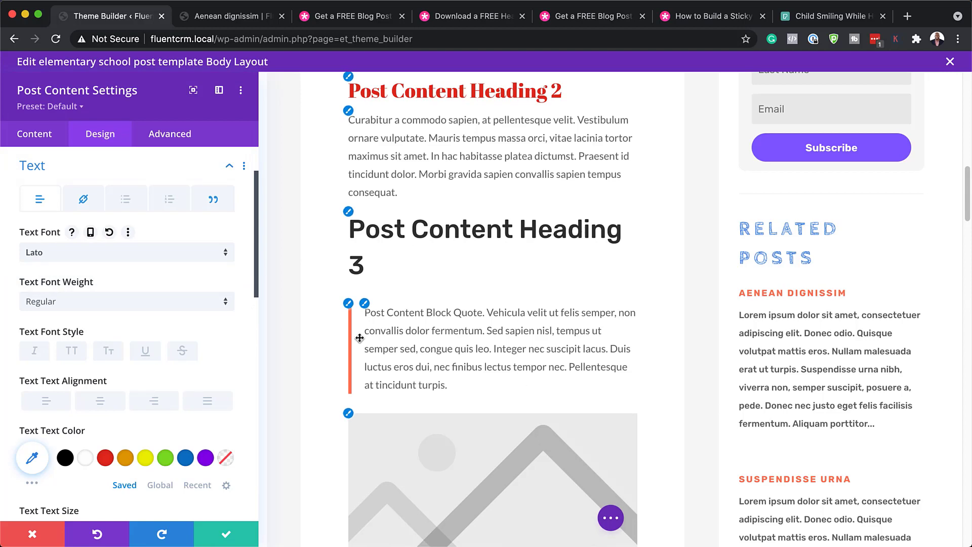
{"action": "left_click", "coordinate": [30, 536]}
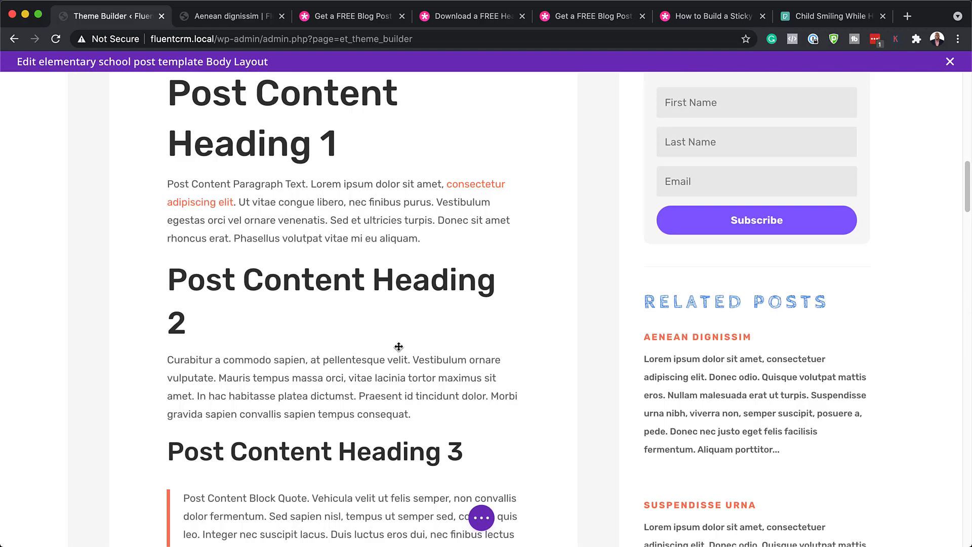
- Open the settings of the sidebar's 'Get School News & Updates' email optin module
{"action": "scroll", "coordinate": [399, 347], "scroll_direction": "up", "scroll_amount": 5}
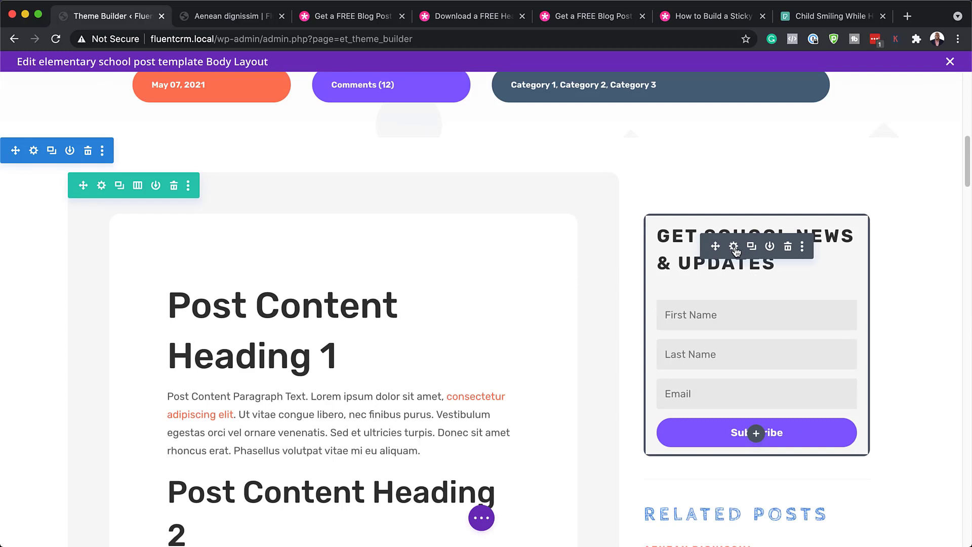
{"action": "left_click", "coordinate": [735, 248]}
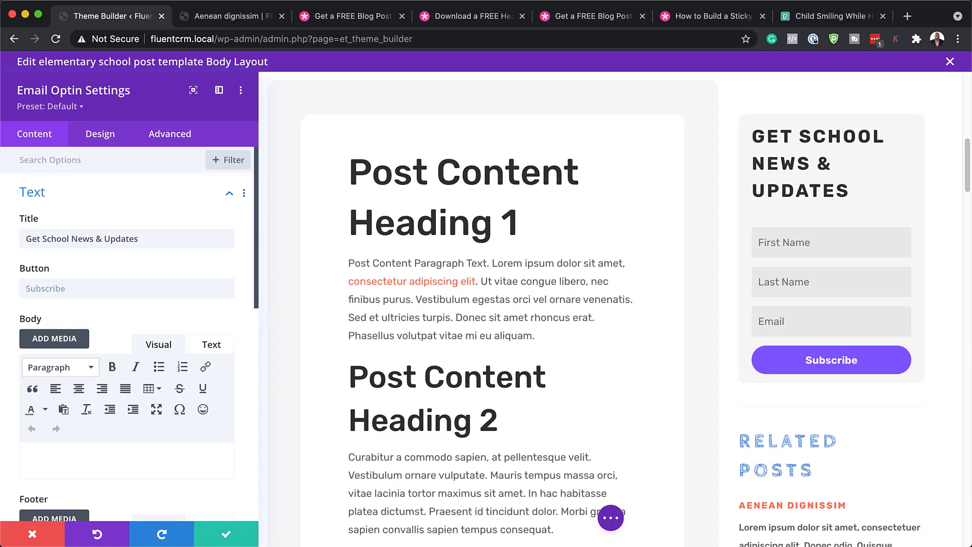
{"action": "scroll", "coordinate": [124, 276], "scroll_direction": "down", "scroll_amount": 5}
- Set the optin's email provider to FluentCRM with the Free Ebook list
{"action": "scroll", "coordinate": [125, 276], "scroll_direction": "down", "scroll_amount": 12}
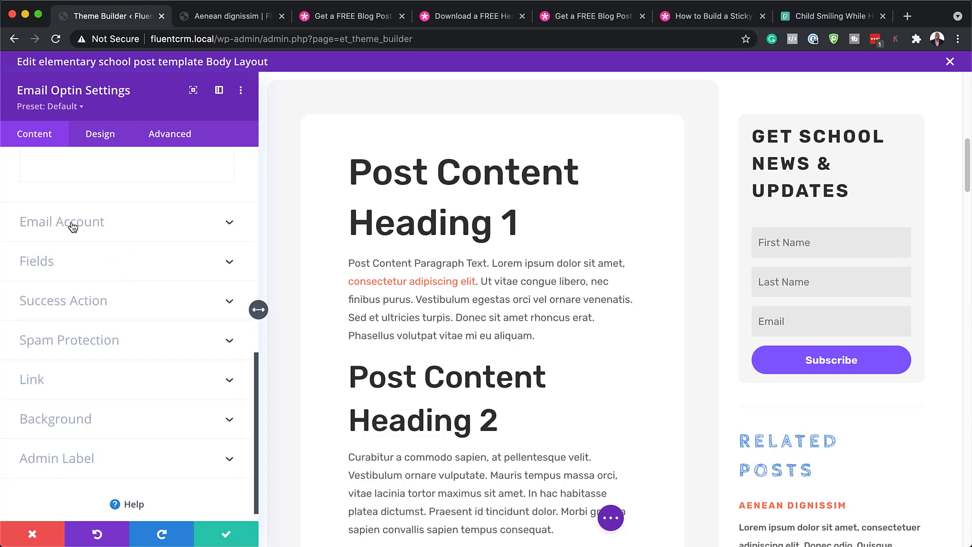
{"action": "left_click", "coordinate": [70, 224]}
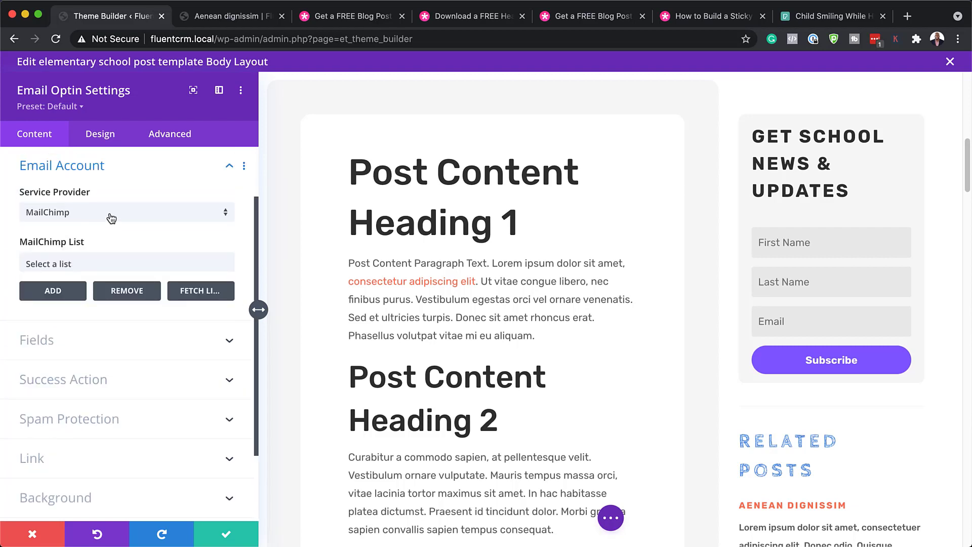
{"action": "left_click", "coordinate": [98, 216]}
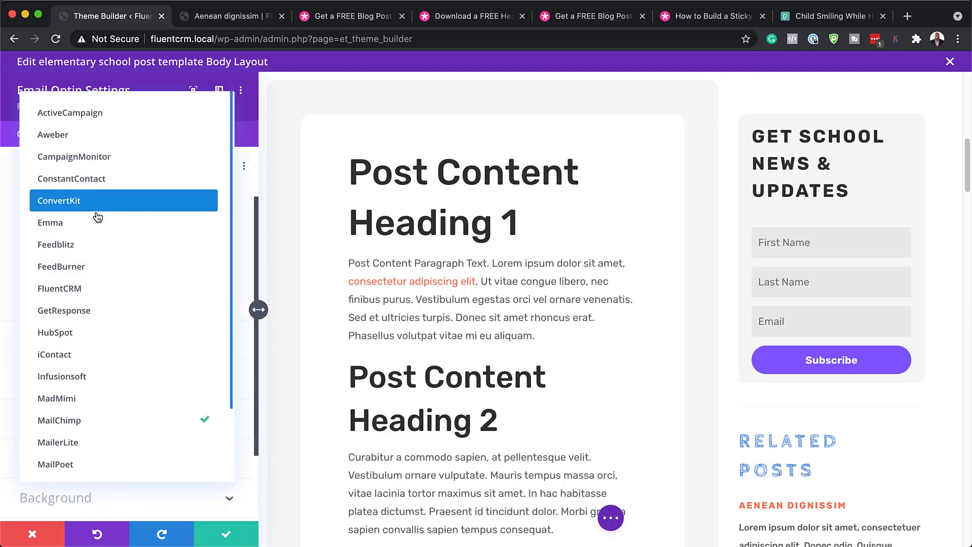
{"action": "left_click", "coordinate": [87, 288]}
{"action": "left_click", "coordinate": [93, 265]}
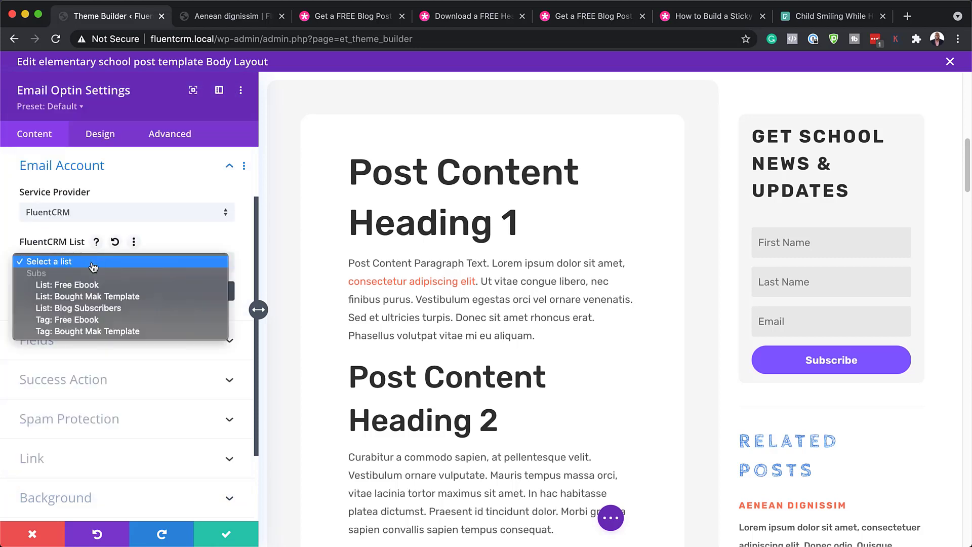
{"action": "left_click", "coordinate": [156, 286]}
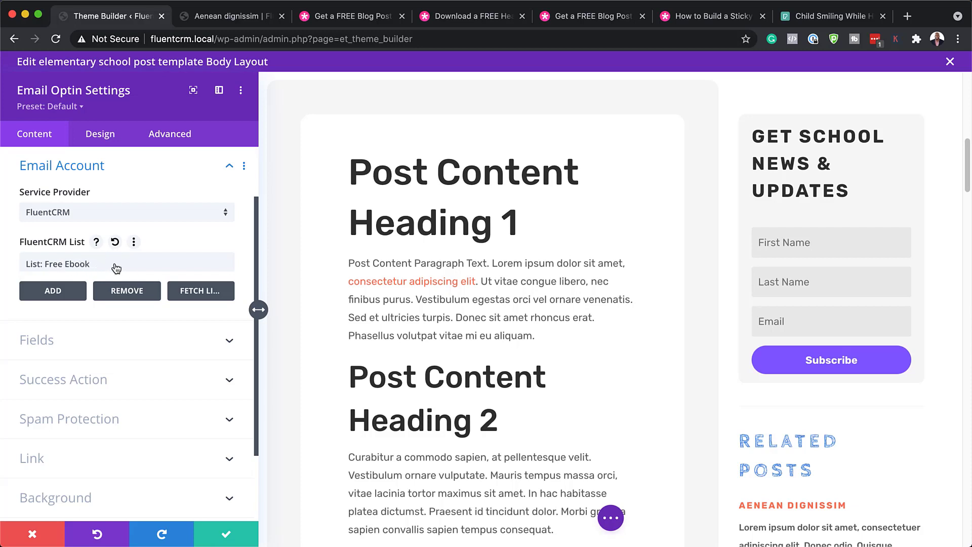
{"action": "left_click", "coordinate": [71, 292]}
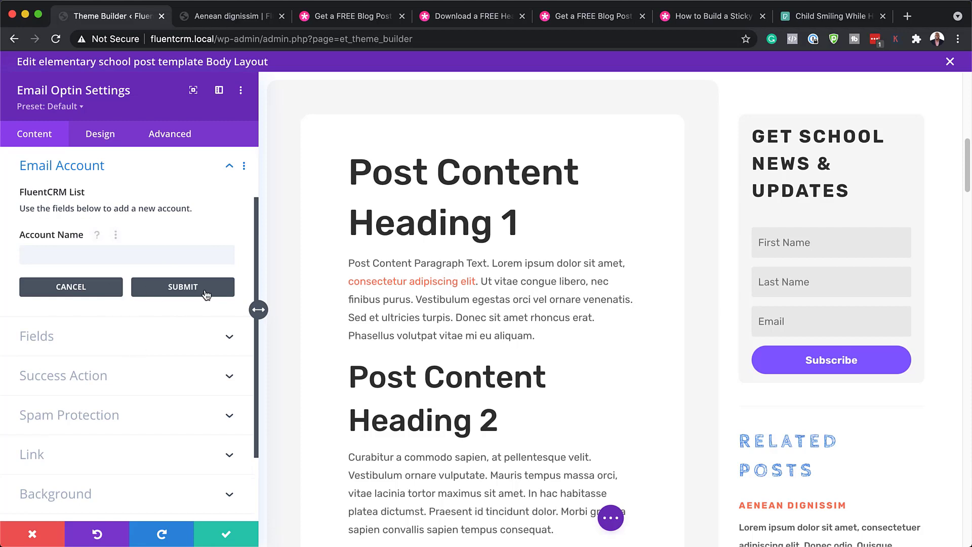
{"action": "left_click", "coordinate": [94, 292]}
{"action": "left_click", "coordinate": [108, 341]}
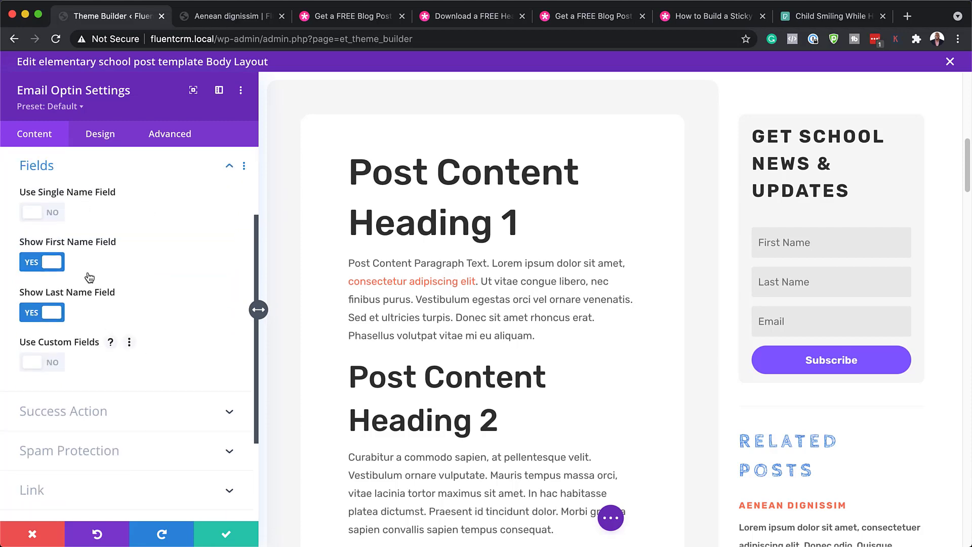
- Try hiding the Last Name field, check the Success Action options, then close the optin settings
{"action": "left_click", "coordinate": [35, 318]}
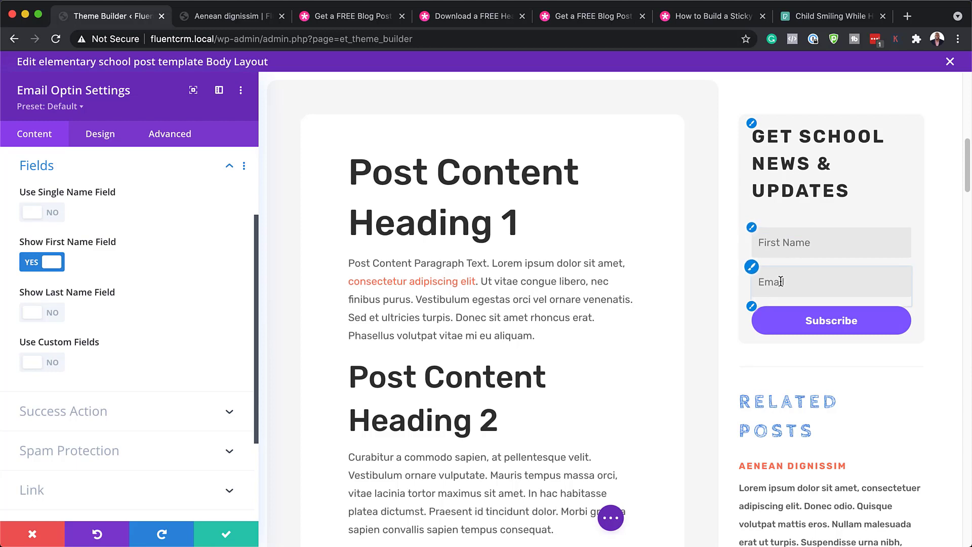
{"action": "left_click", "coordinate": [63, 411]}
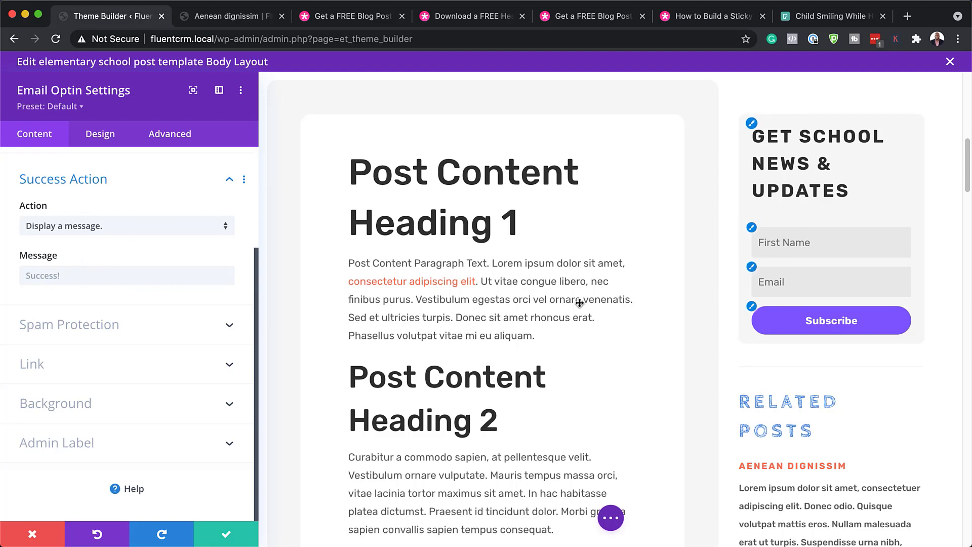
{"action": "left_click", "coordinate": [36, 535]}
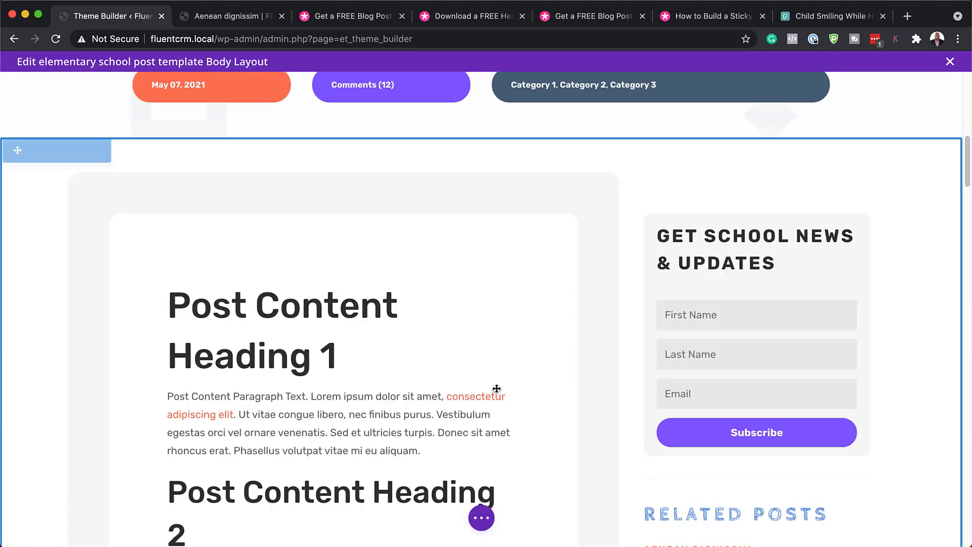
- Open the Location blurb's settings and select its address text and title
{"action": "scroll", "coordinate": [512, 398], "scroll_direction": "down", "scroll_amount": 15}
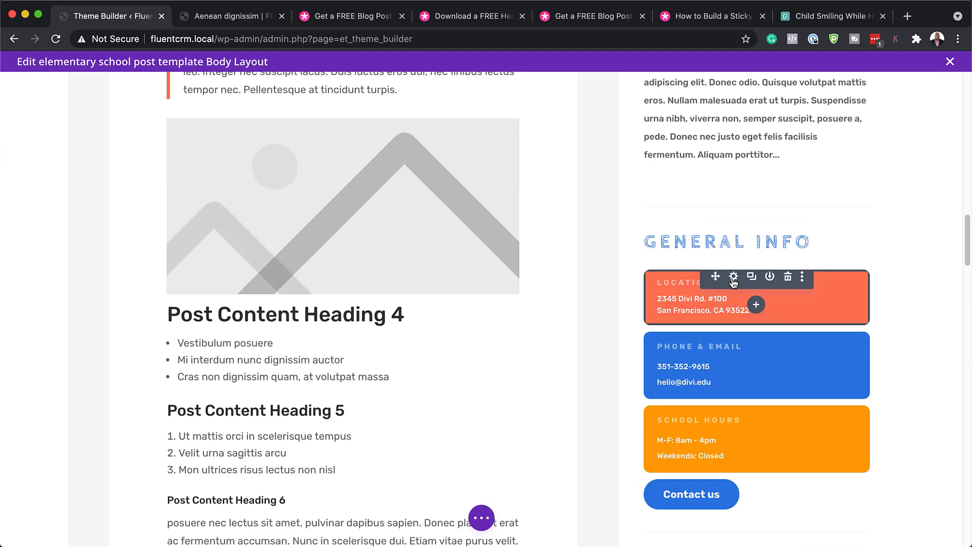
{"action": "left_click", "coordinate": [734, 278]}
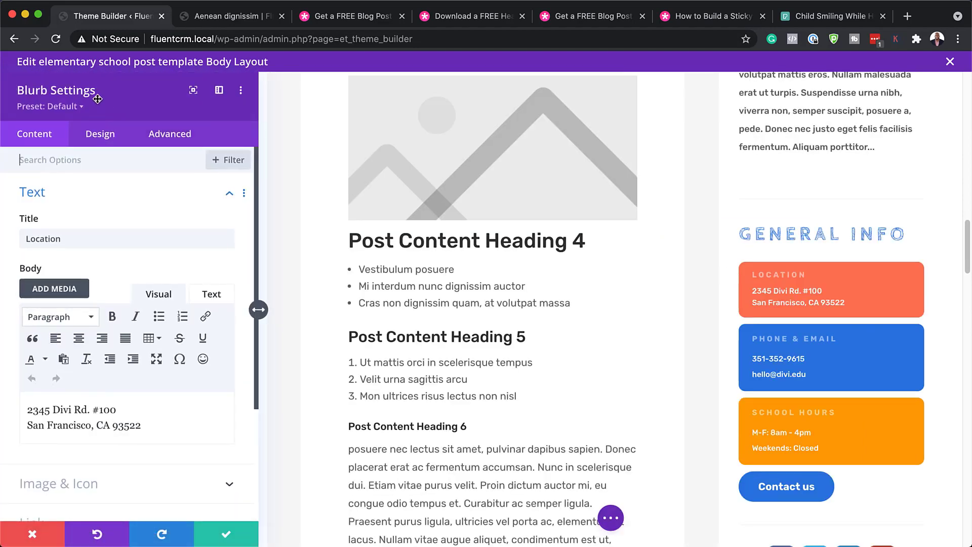
{"action": "scroll", "coordinate": [120, 392], "scroll_direction": "down", "scroll_amount": 1}
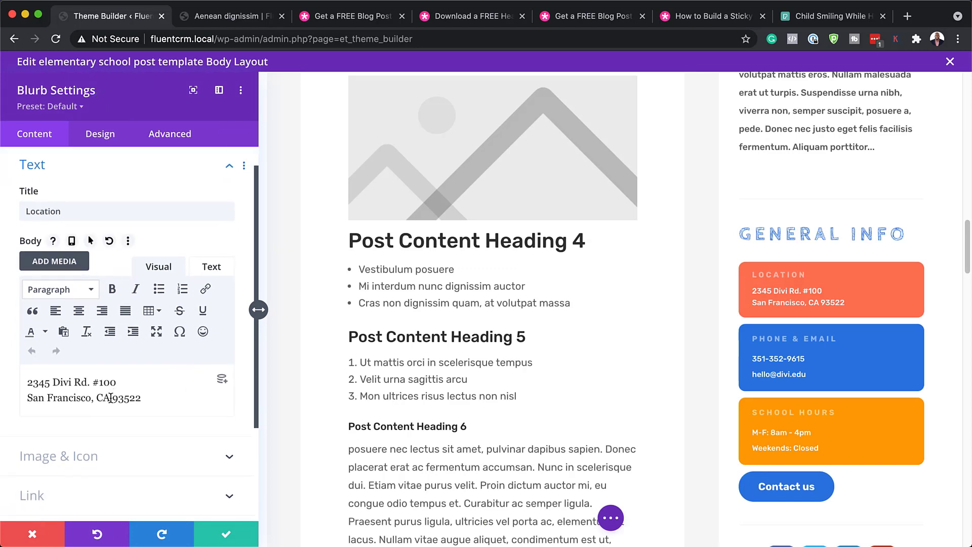
{"action": "left_click_drag", "start_coordinate": [114, 399], "coordinate": [17, 381]}
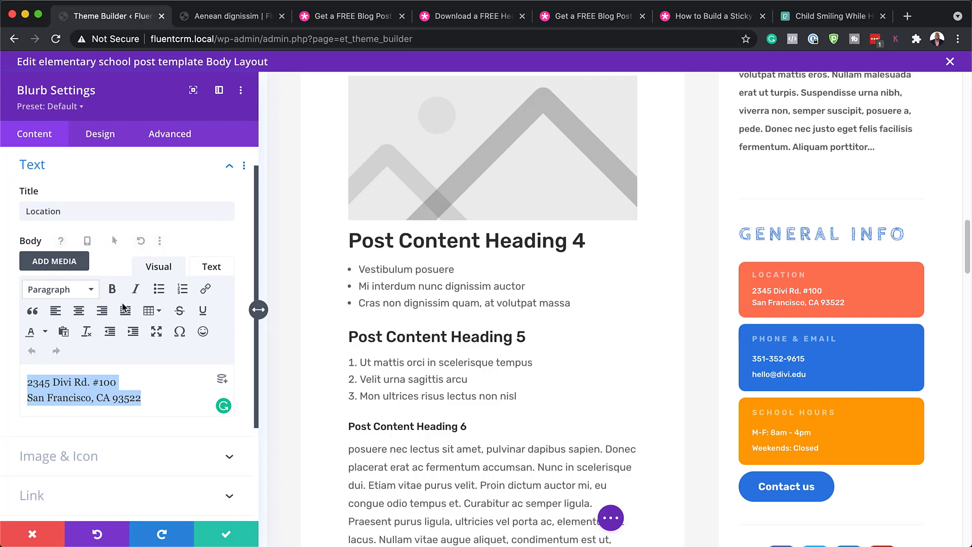
{"action": "left_click", "coordinate": [55, 211]}
{"action": "double_click", "coordinate": [55, 211]}
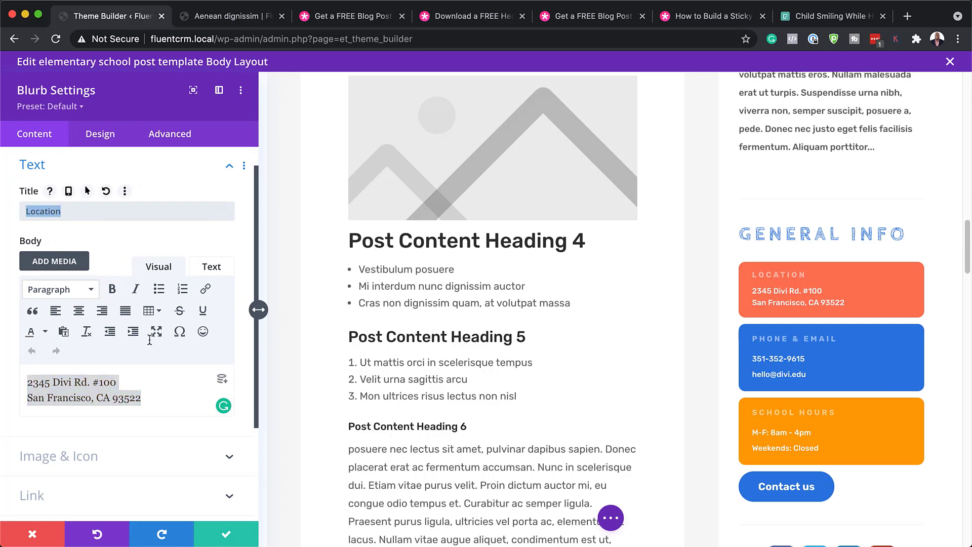
- Give the Location blurb a green #7cda24 background
{"action": "scroll", "coordinate": [127, 395], "scroll_direction": "down", "scroll_amount": 3}
{"action": "left_click", "coordinate": [99, 408]}
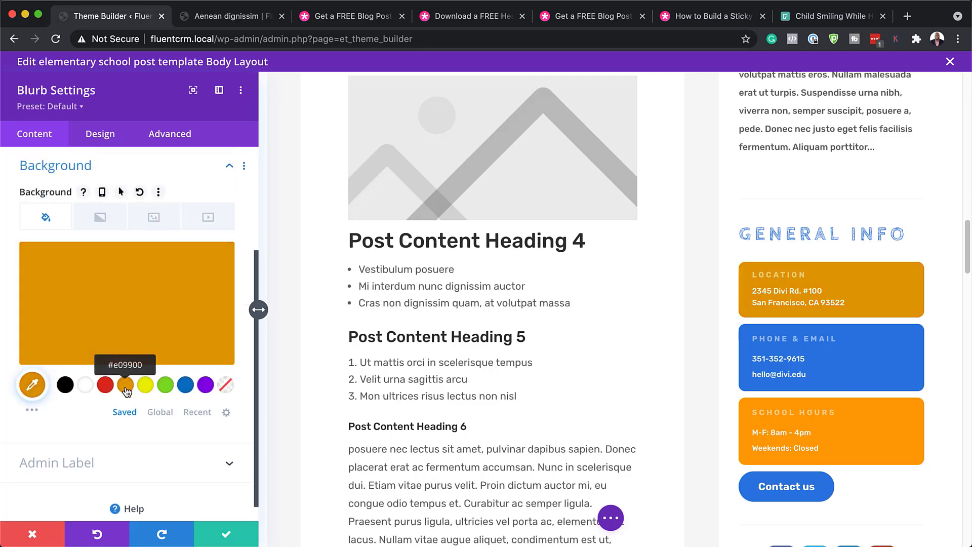
{"action": "left_click", "coordinate": [166, 387]}
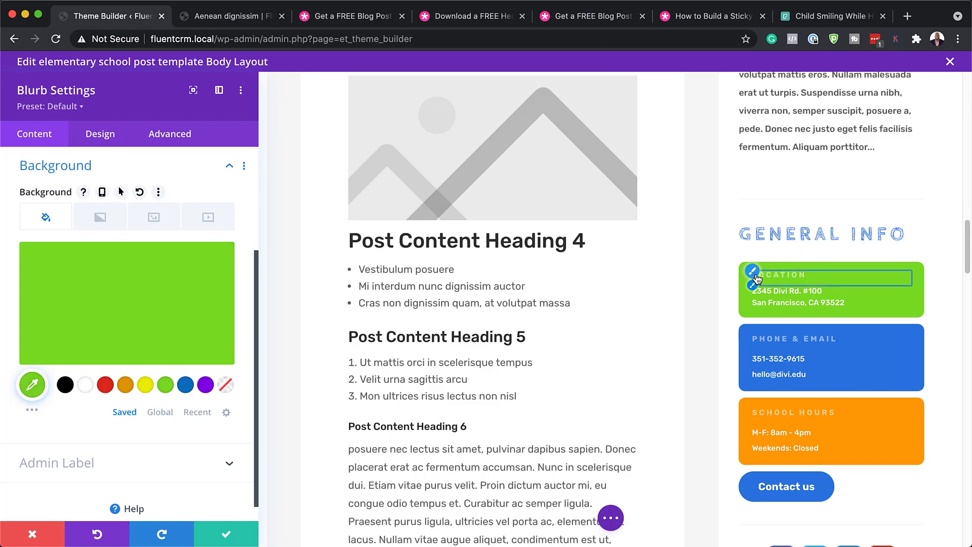
{"action": "left_click", "coordinate": [754, 274]}
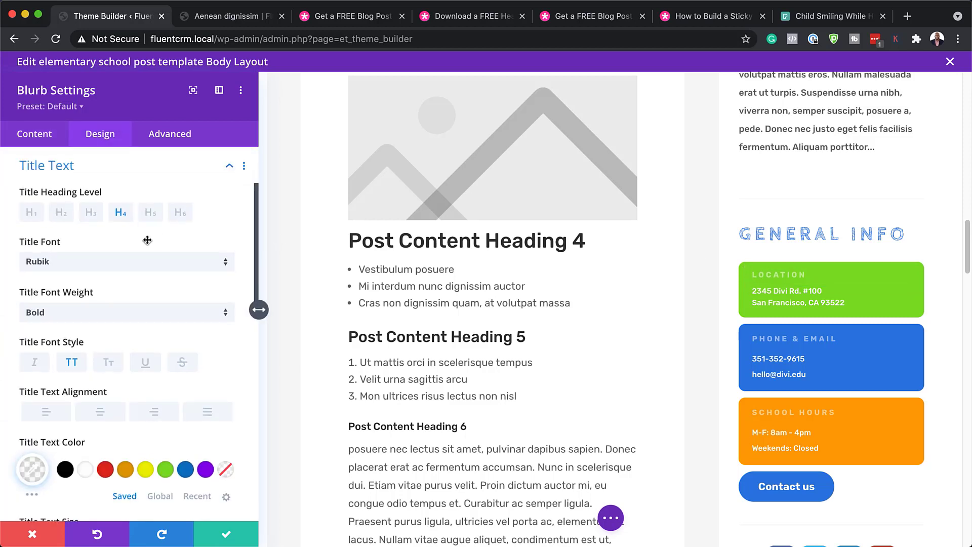
- Make the Location card title white and larger, then discard all card changes, restoring its coral colour
{"action": "scroll", "coordinate": [178, 398], "scroll_direction": "down", "scroll_amount": 2}
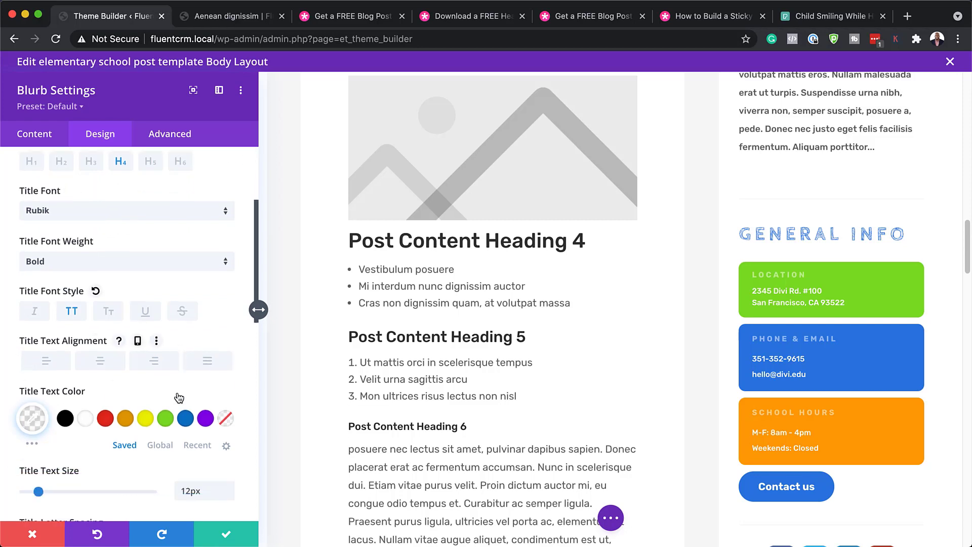
{"action": "left_click", "coordinate": [88, 420]}
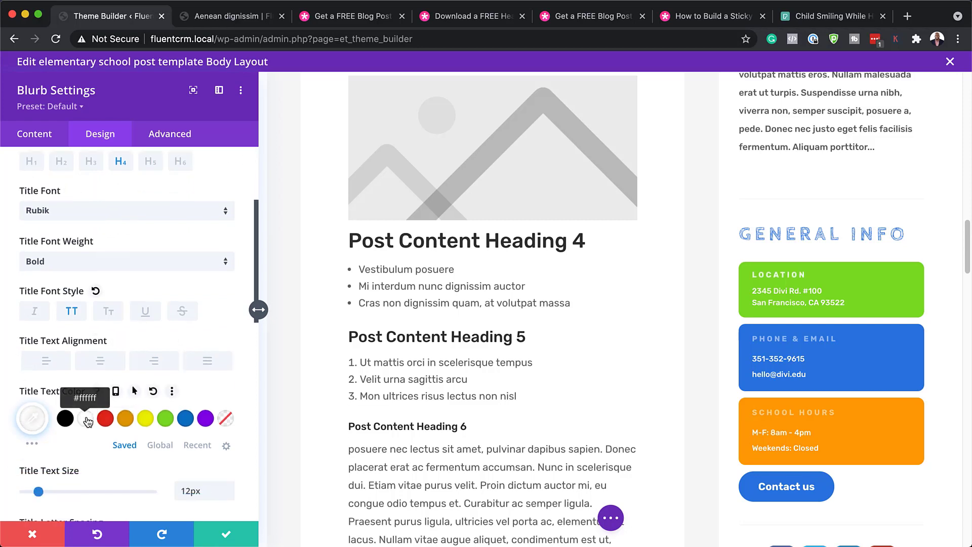
{"action": "scroll", "coordinate": [110, 417], "scroll_direction": "down", "scroll_amount": 1}
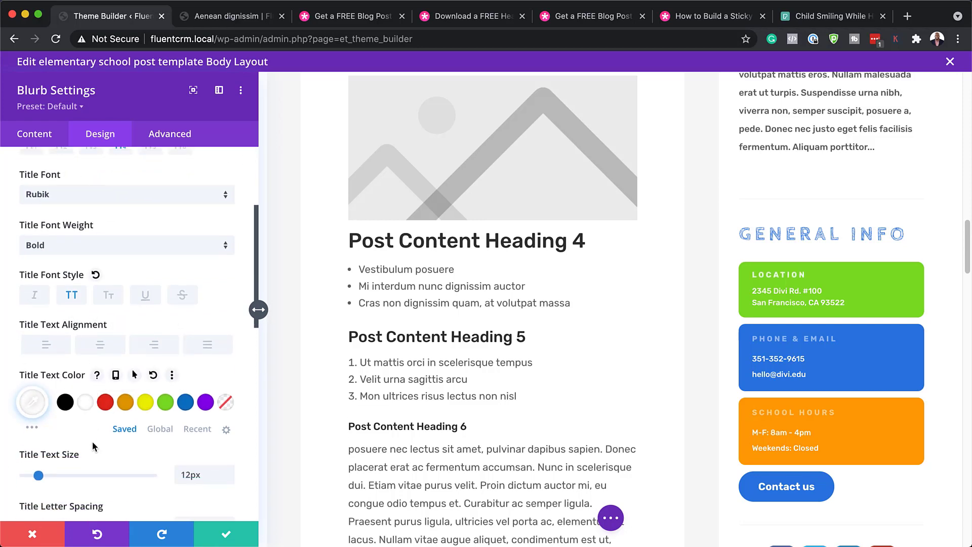
{"action": "left_click_drag", "start_coordinate": [38, 450], "coordinate": [48, 450]}
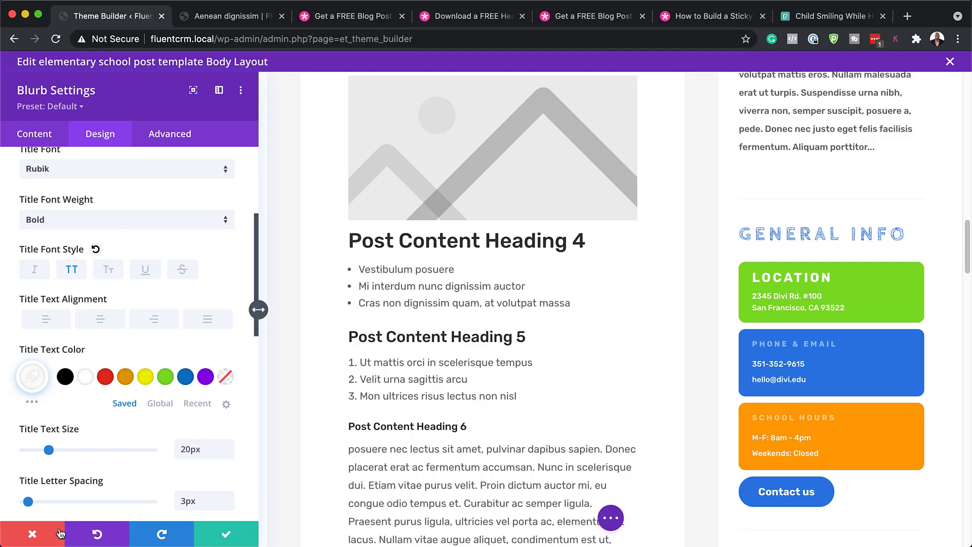
{"action": "left_click", "coordinate": [35, 541]}
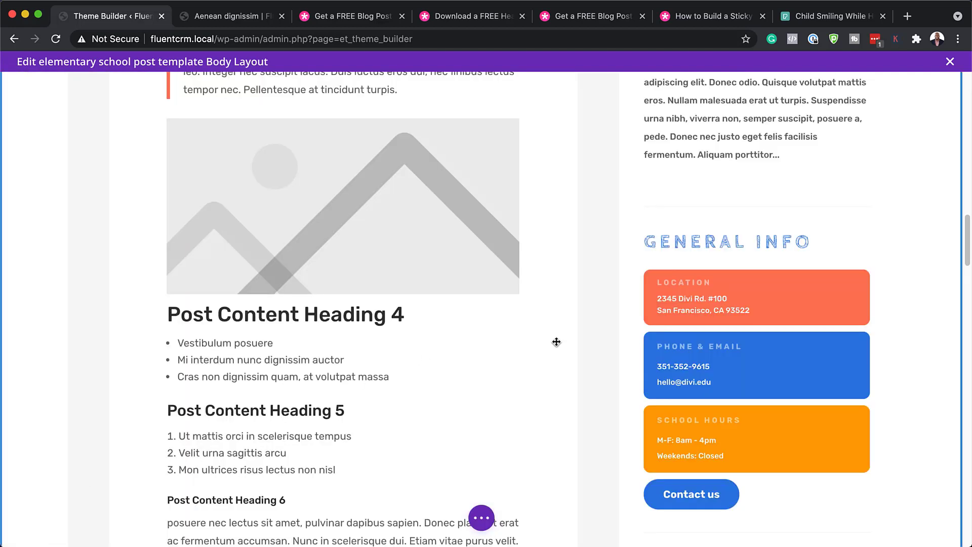
- Set the sidebar Contact us button's link URL to '#'
{"action": "scroll", "coordinate": [645, 324], "scroll_direction": "down", "scroll_amount": 5}
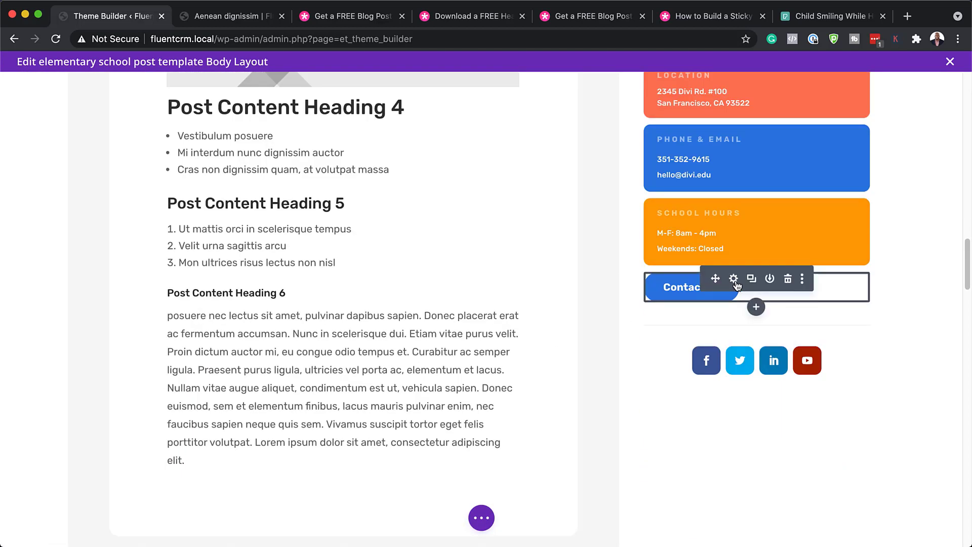
{"action": "left_click", "coordinate": [734, 279]}
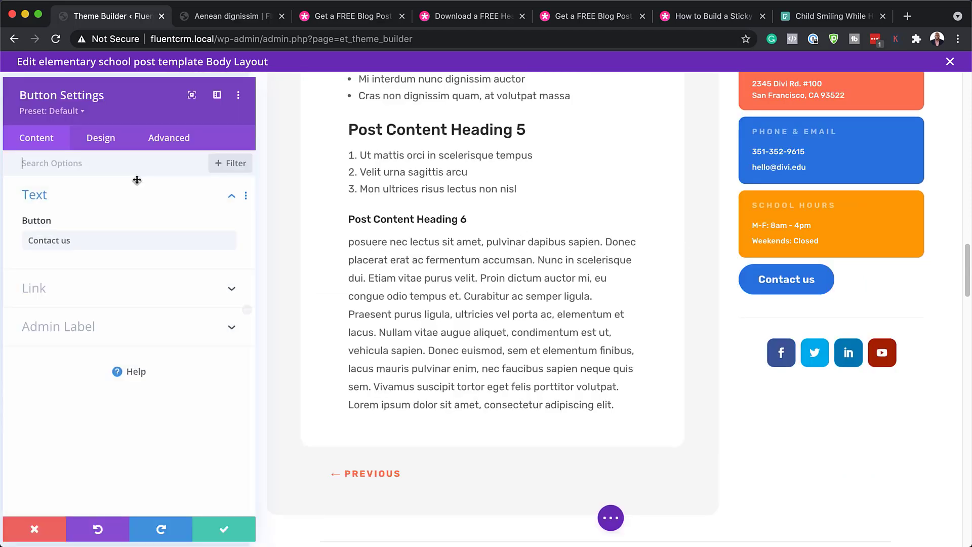
{"action": "left_click", "coordinate": [53, 292]}
{"action": "left_click", "coordinate": [52, 287]}
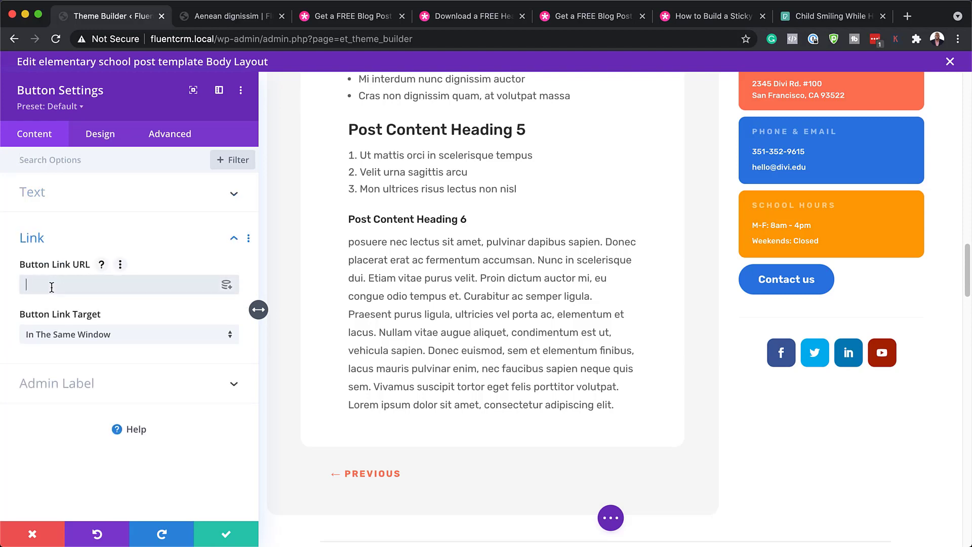
{"action": "type", "text": "#"}
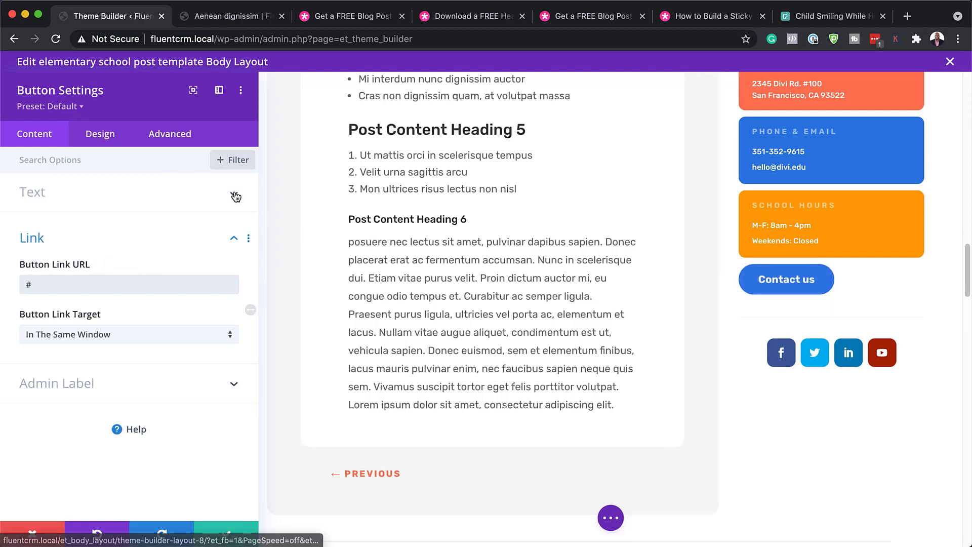
{"action": "left_click", "coordinate": [118, 138]}
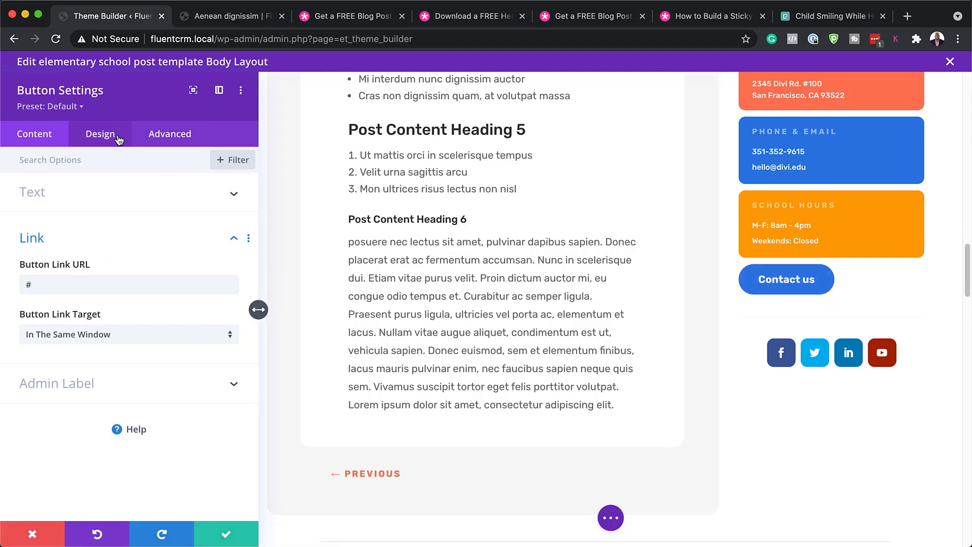
- Try yellow text, a red background and Lato font on the Contact us button, then discard the changes
{"action": "left_click", "coordinate": [94, 275]}
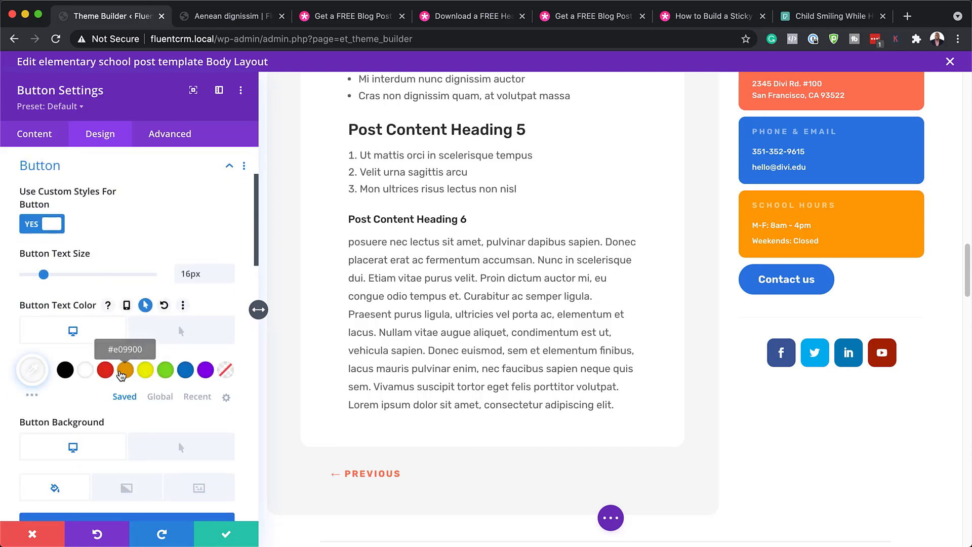
{"action": "left_click", "coordinate": [147, 376]}
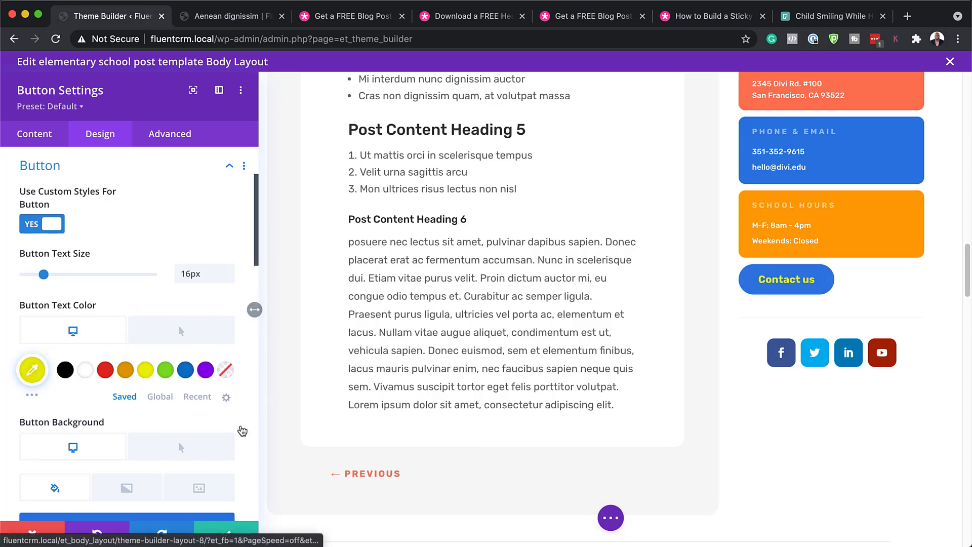
{"action": "scroll", "coordinate": [202, 428], "scroll_direction": "down", "scroll_amount": 5}
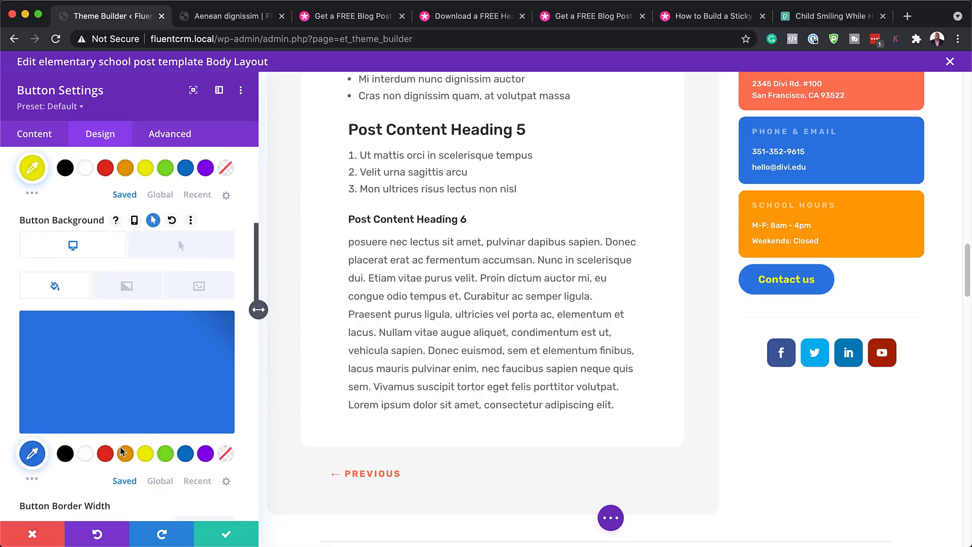
{"action": "left_click", "coordinate": [105, 453]}
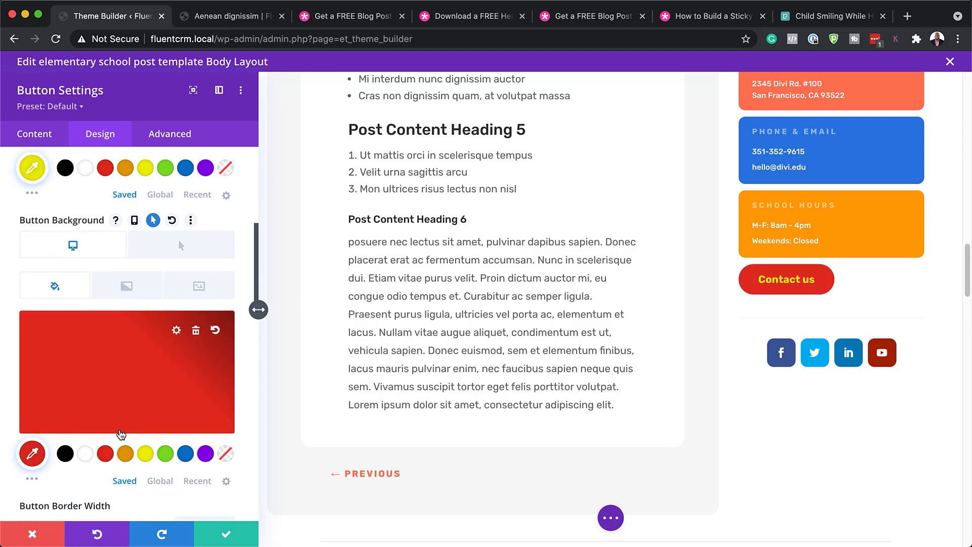
{"action": "scroll", "coordinate": [116, 426], "scroll_direction": "down", "scroll_amount": 5}
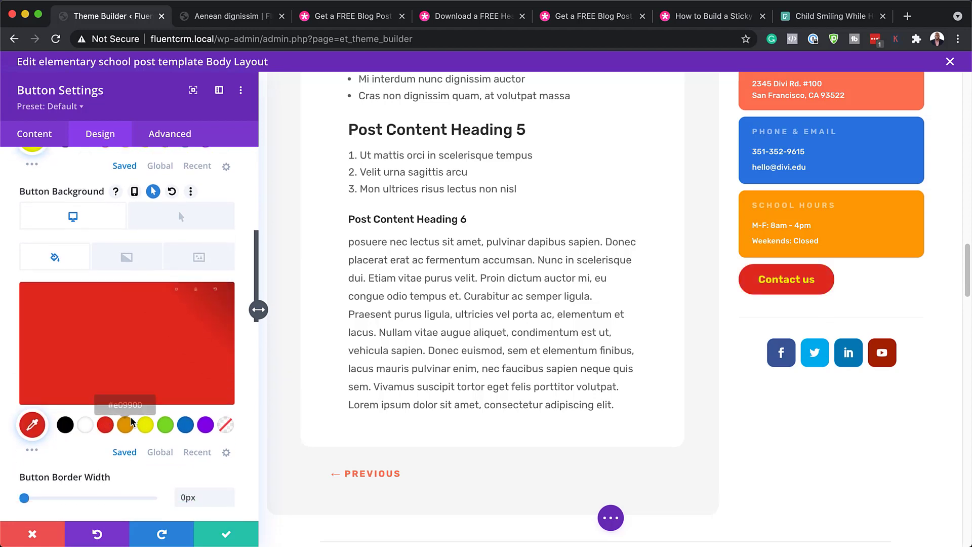
{"action": "scroll", "coordinate": [133, 422], "scroll_direction": "down", "scroll_amount": 3}
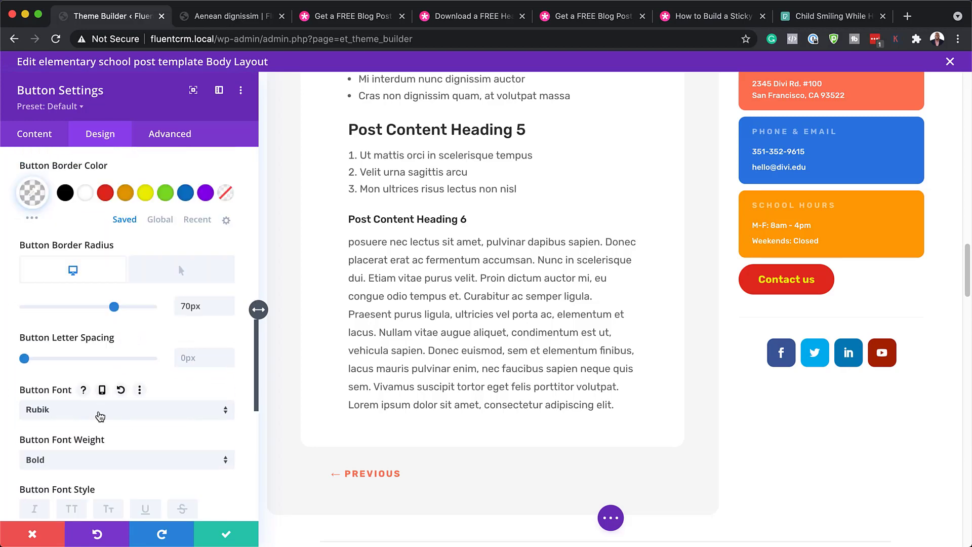
{"action": "left_click", "coordinate": [99, 412]}
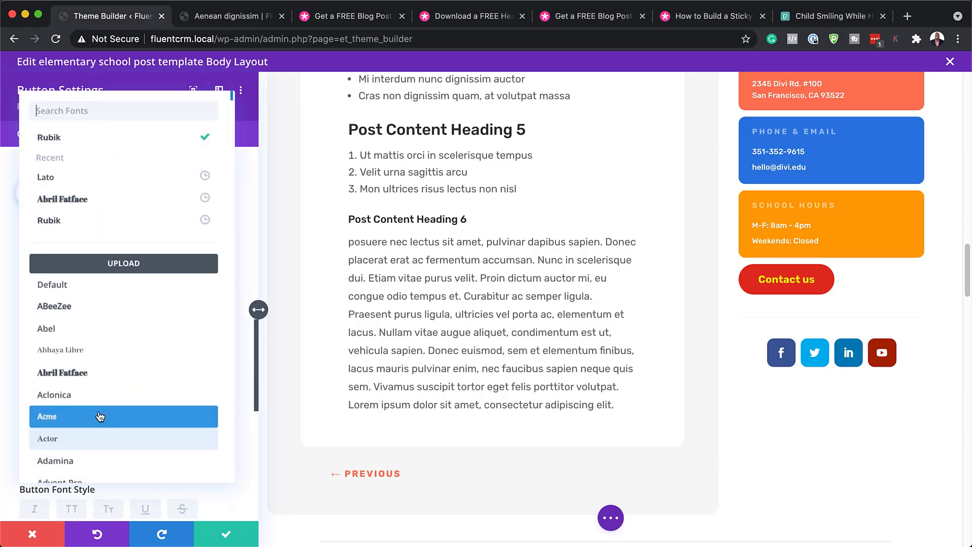
{"action": "left_click", "coordinate": [91, 177]}
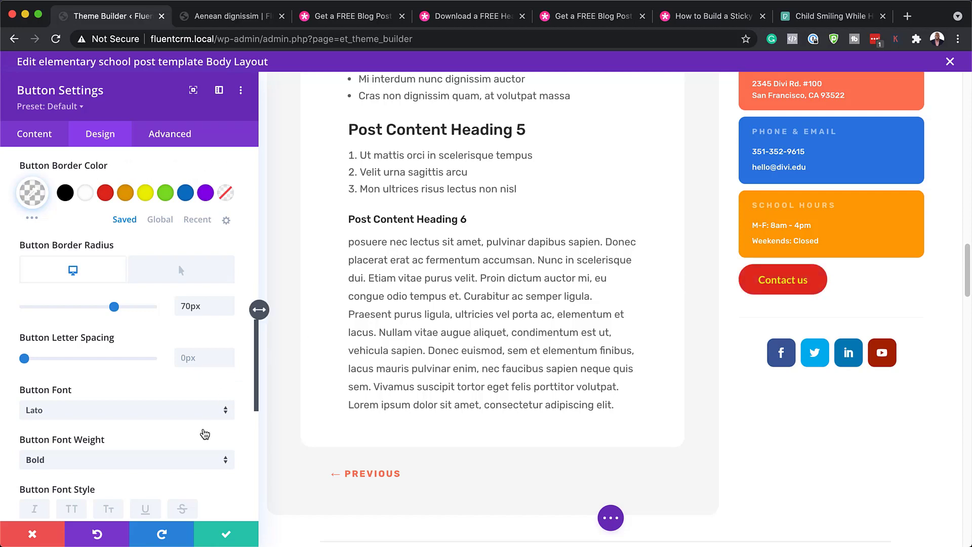
{"action": "scroll", "coordinate": [205, 434], "scroll_direction": "down", "scroll_amount": 4}
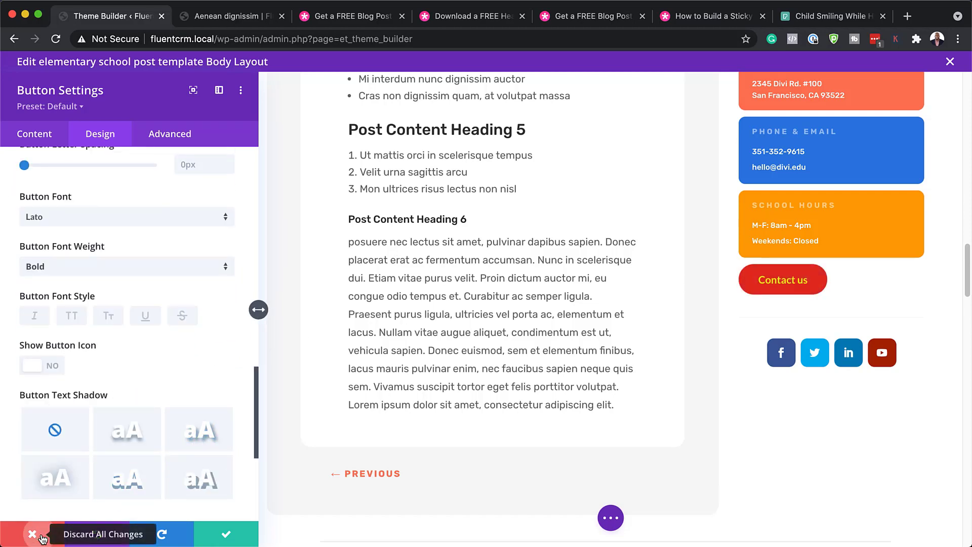
{"action": "left_click", "coordinate": [42, 539]}
- Open the social follow module and review the Facebook network's account link
{"action": "mouse_move", "coordinate": [733, 357]}
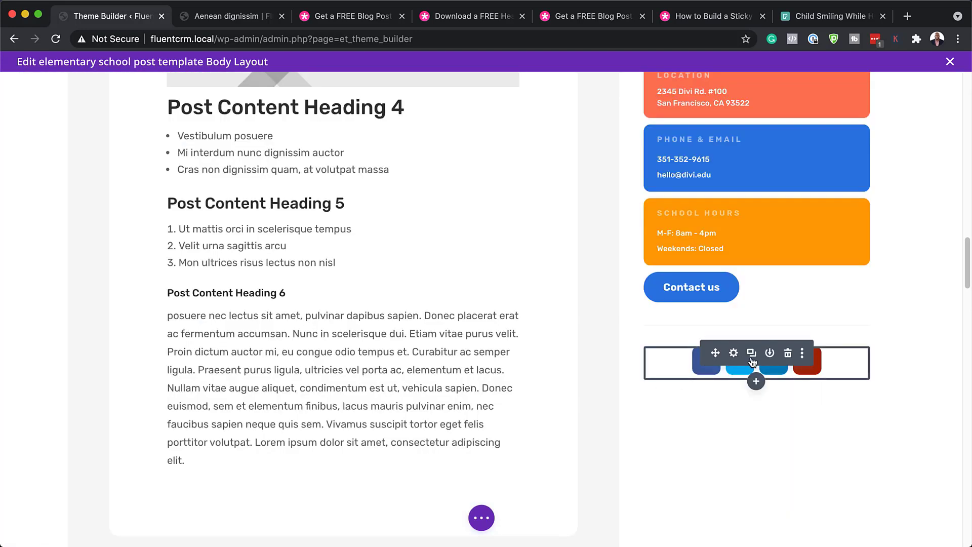
{"action": "left_click", "coordinate": [735, 355]}
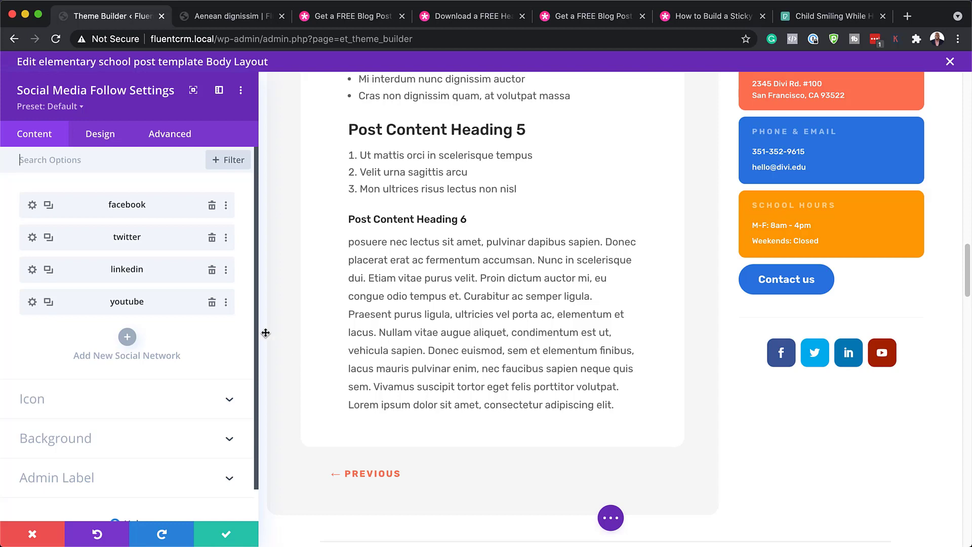
{"action": "left_click", "coordinate": [33, 207]}
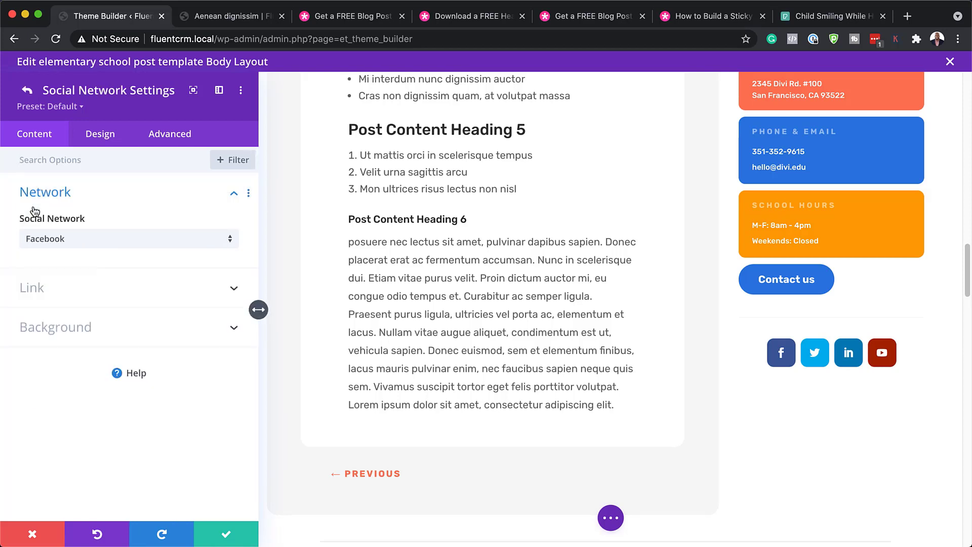
{"action": "left_click", "coordinate": [38, 290]}
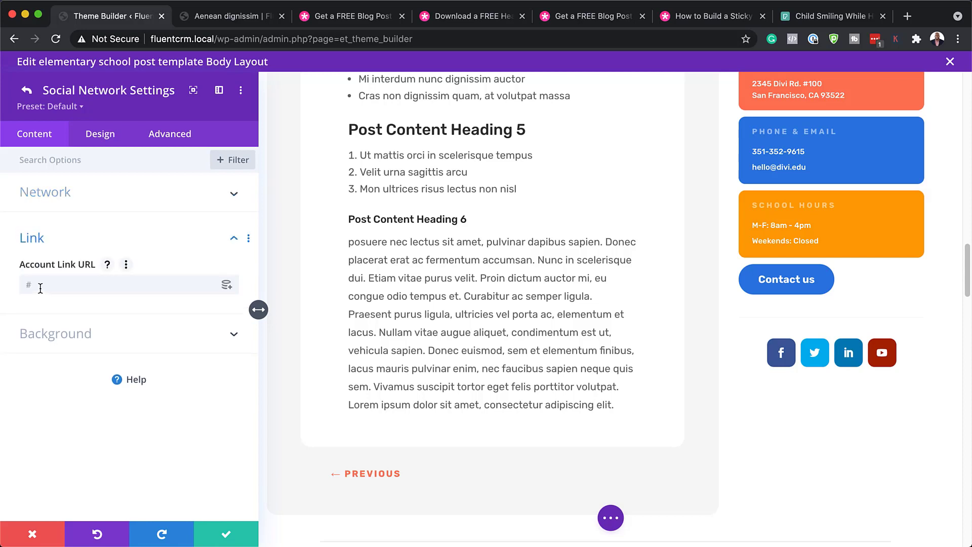
{"action": "left_click", "coordinate": [40, 287]}
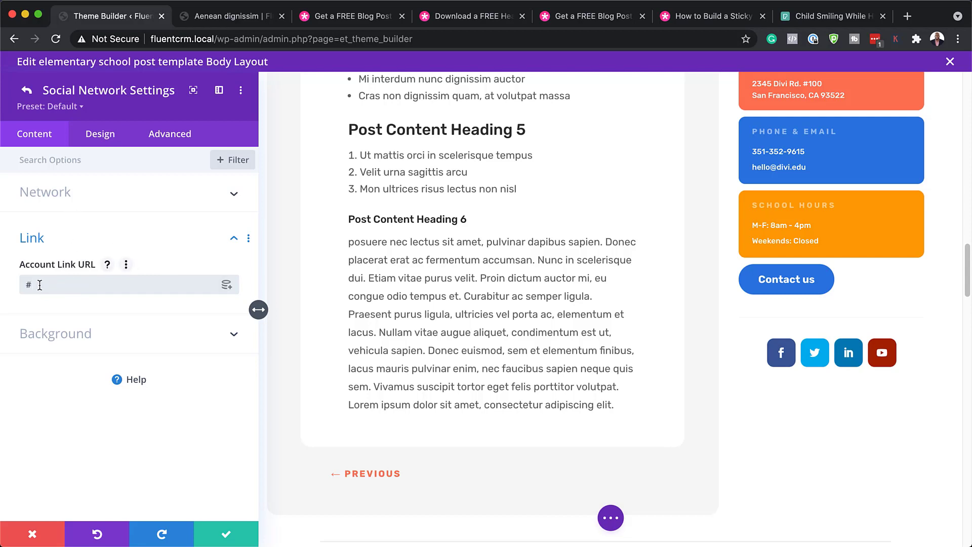
{"action": "left_click", "coordinate": [26, 90]}
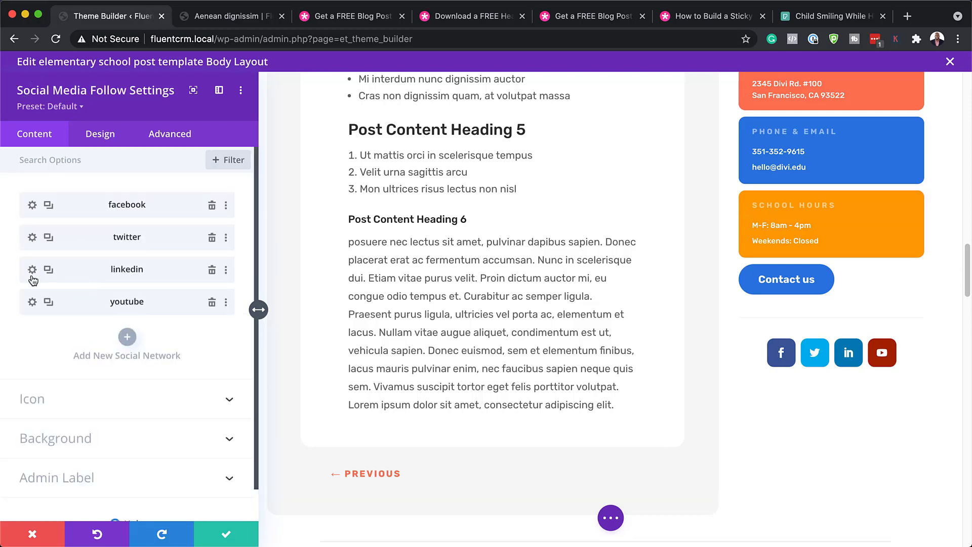
- Duplicate the YouTube entry into a Vimeo network, remove LinkedIn, and save the icons
{"action": "left_click", "coordinate": [49, 304]}
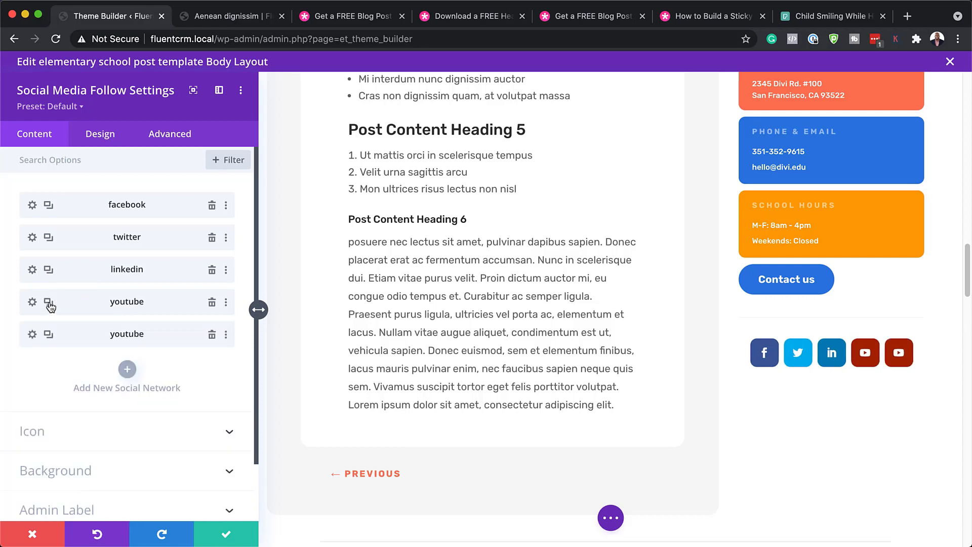
{"action": "left_click", "coordinate": [32, 335]}
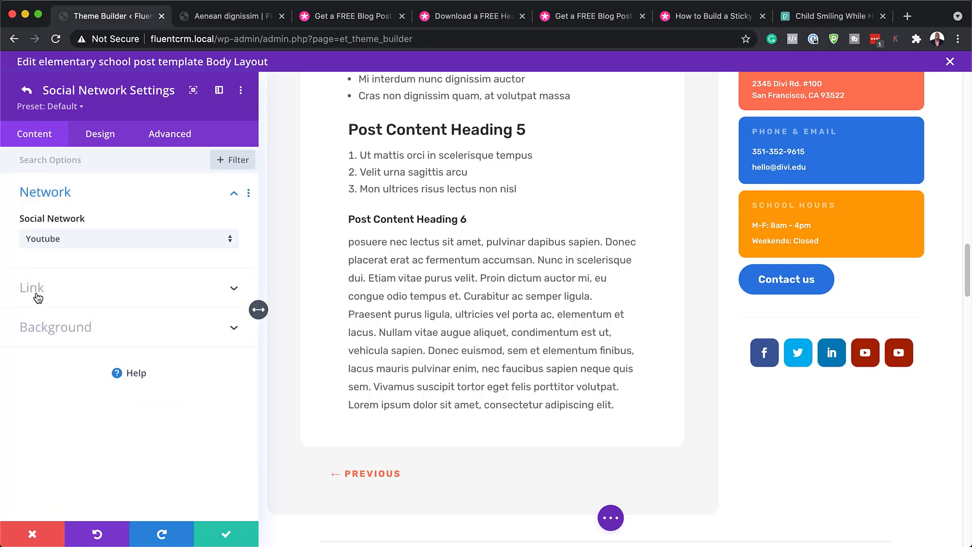
{"action": "left_click", "coordinate": [86, 242]}
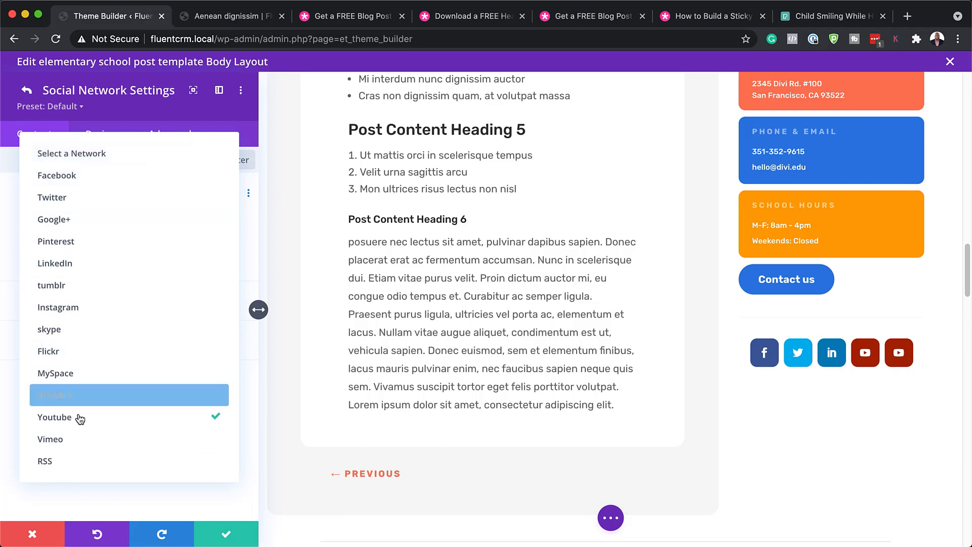
{"action": "left_click", "coordinate": [73, 441]}
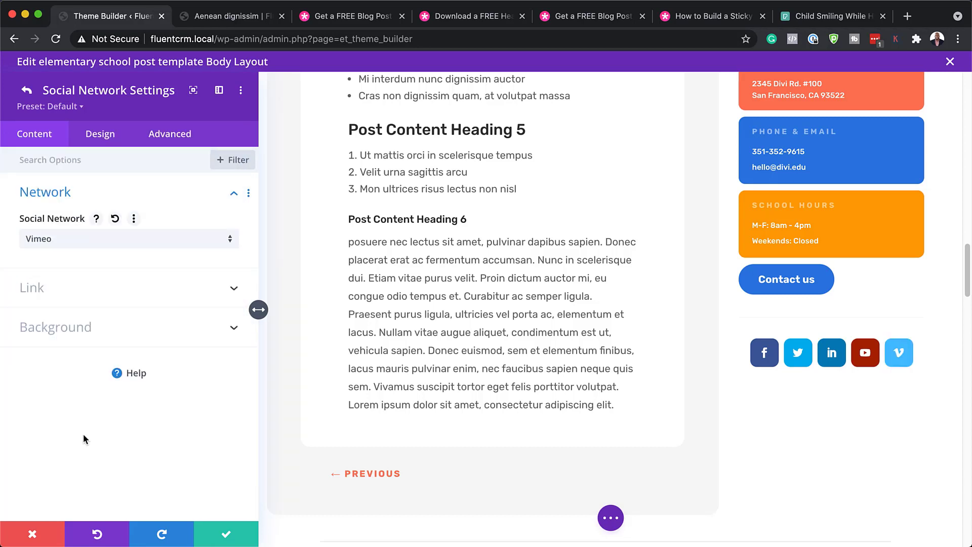
{"action": "left_click", "coordinate": [61, 293]}
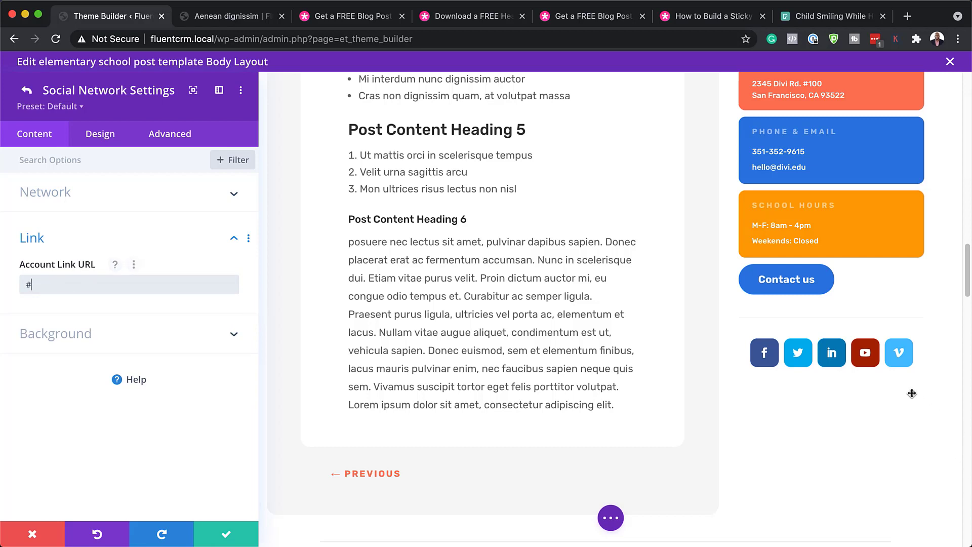
{"action": "left_click", "coordinate": [26, 90]}
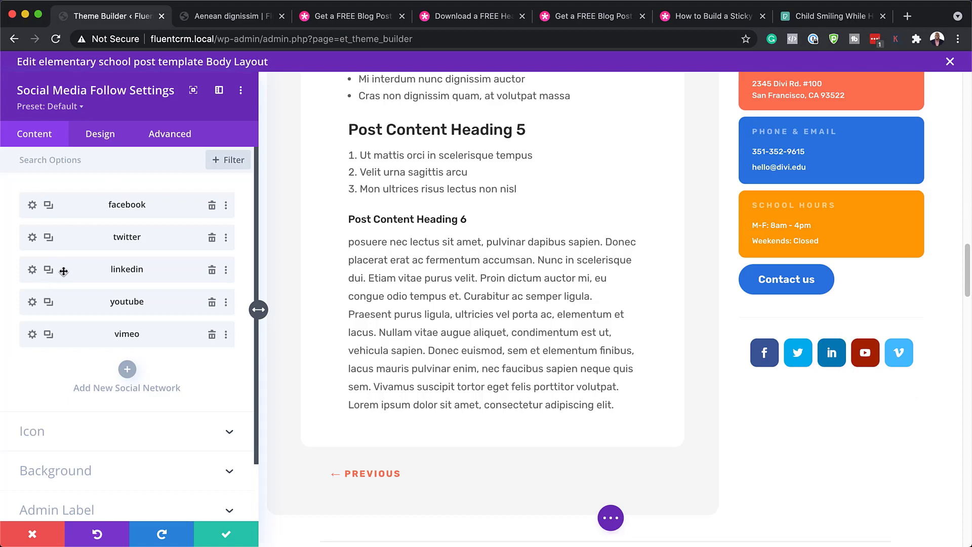
{"action": "left_click", "coordinate": [212, 275]}
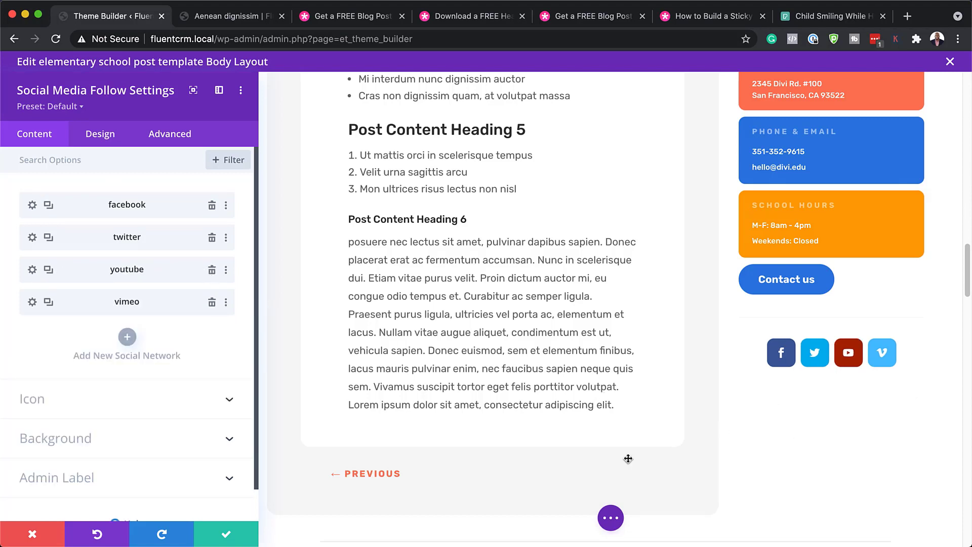
{"action": "left_click", "coordinate": [221, 532]}
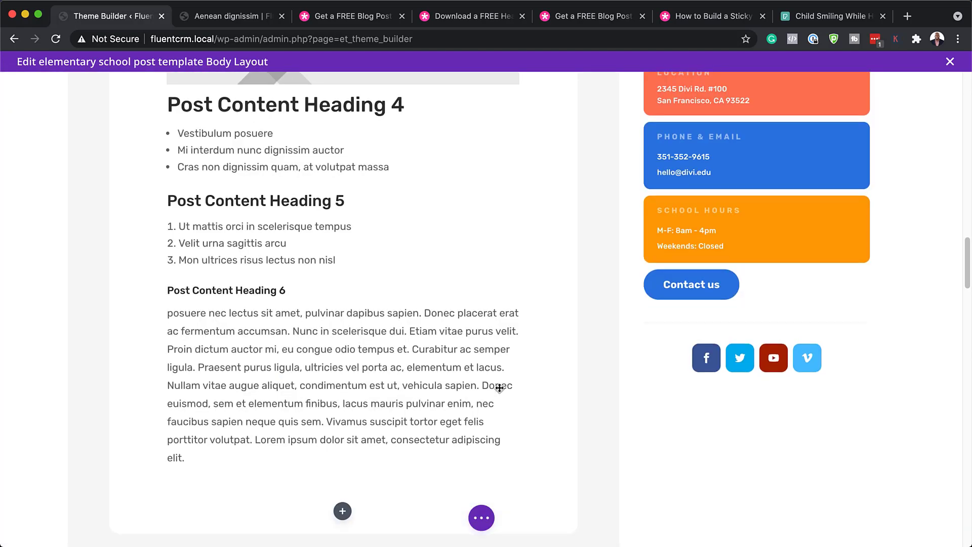
{"action": "scroll", "coordinate": [500, 389], "scroll_direction": "down", "scroll_amount": 5}
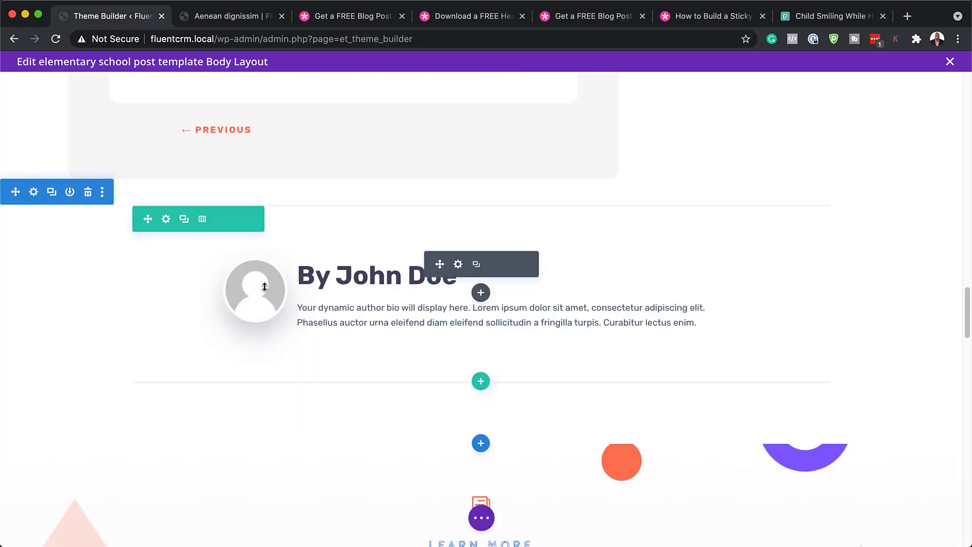
{"action": "left_click", "coordinate": [459, 264]}
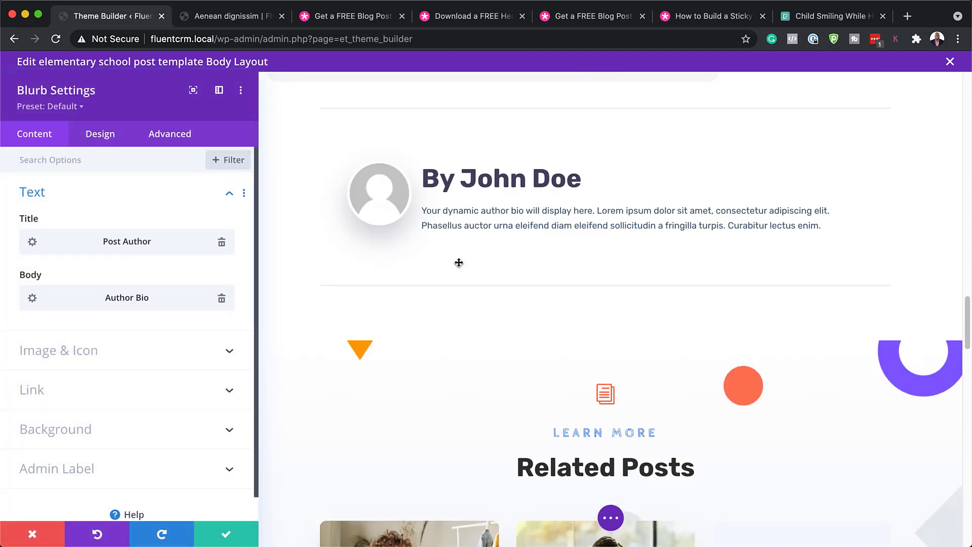
{"action": "left_click", "coordinate": [82, 357]}
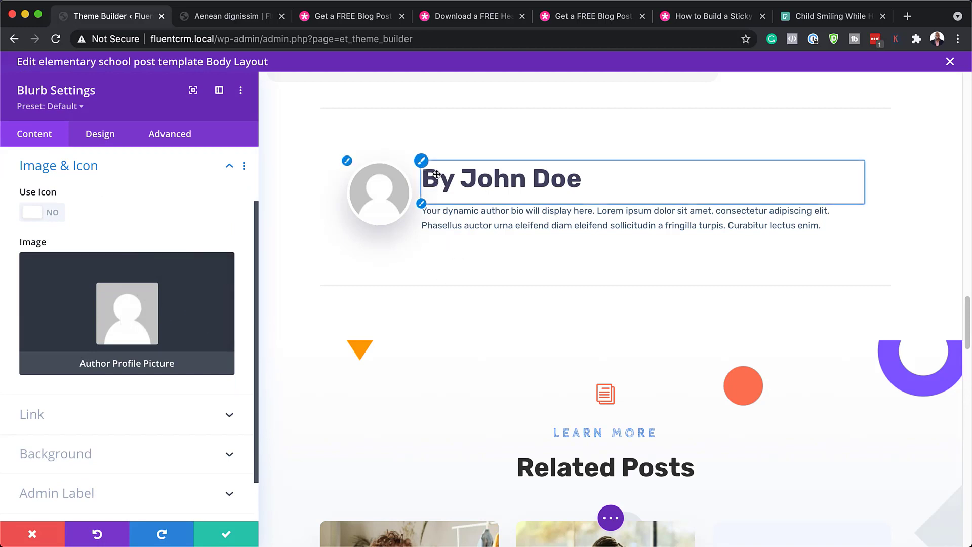
{"action": "left_click", "coordinate": [424, 166]}
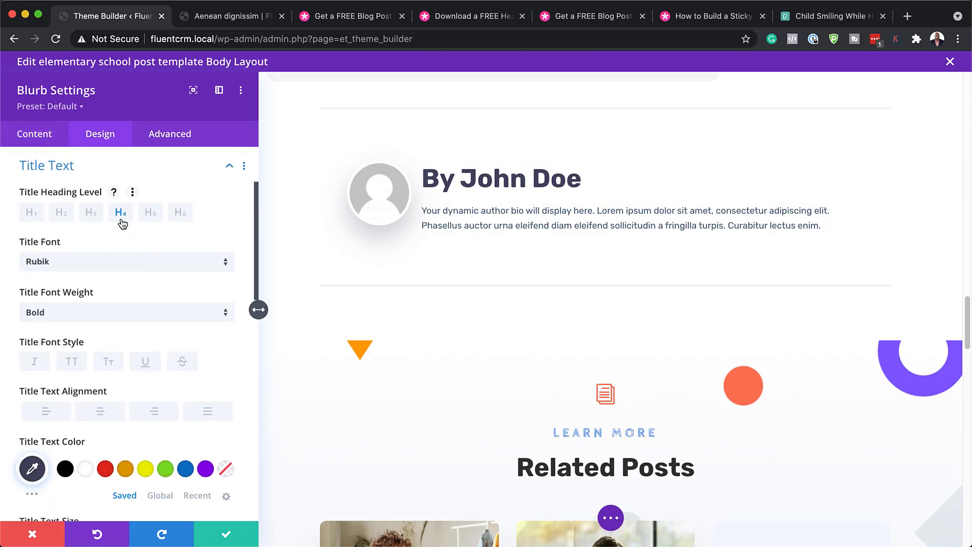
{"action": "left_click", "coordinate": [73, 363]}
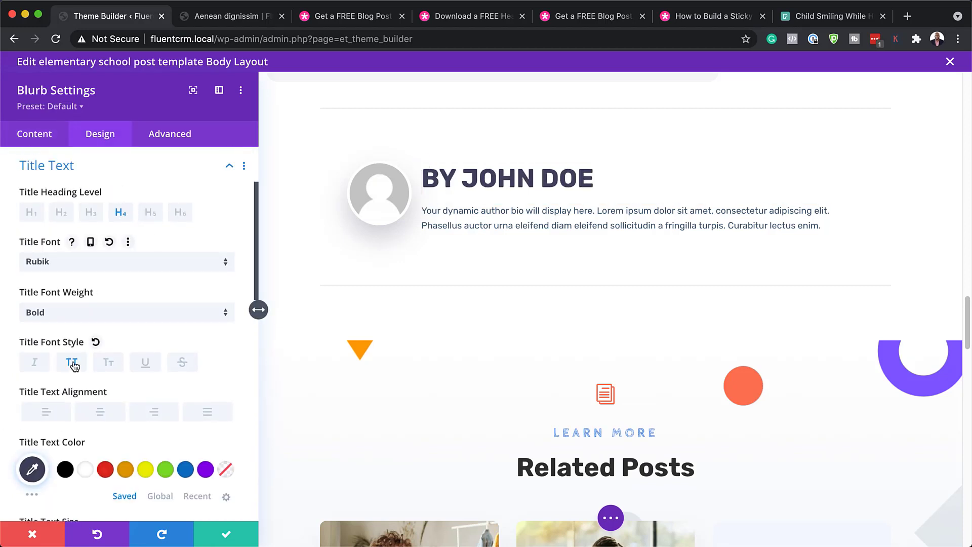
{"action": "scroll", "coordinate": [129, 405], "scroll_direction": "down", "scroll_amount": 3}
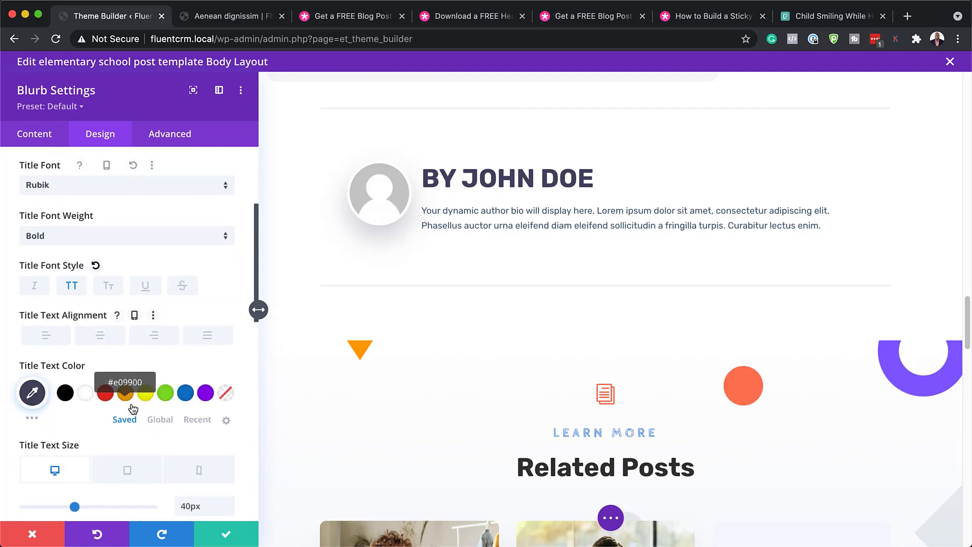
{"action": "left_click", "coordinate": [106, 394]}
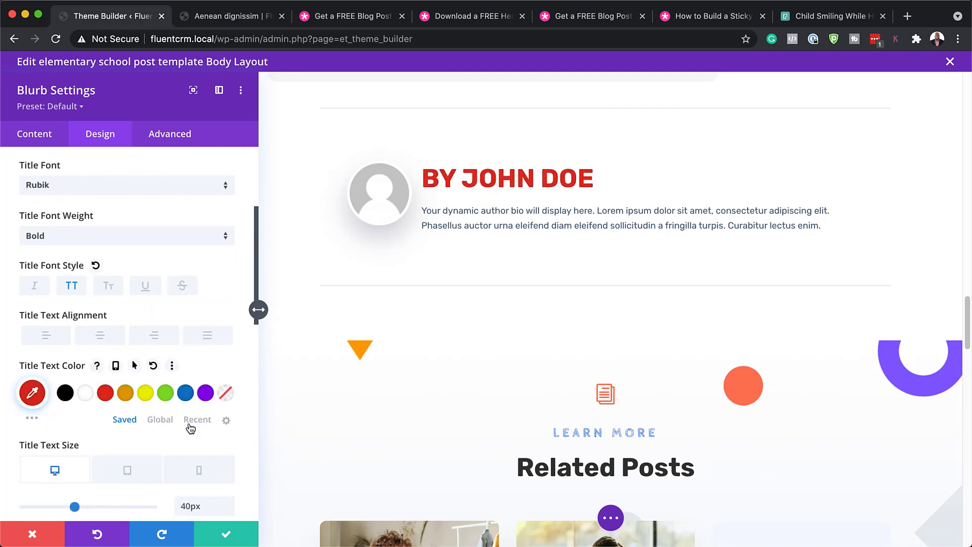
{"action": "scroll", "coordinate": [187, 423], "scroll_direction": "down", "scroll_amount": 3}
{"action": "left_click_drag", "start_coordinate": [73, 404], "coordinate": [58, 403]}
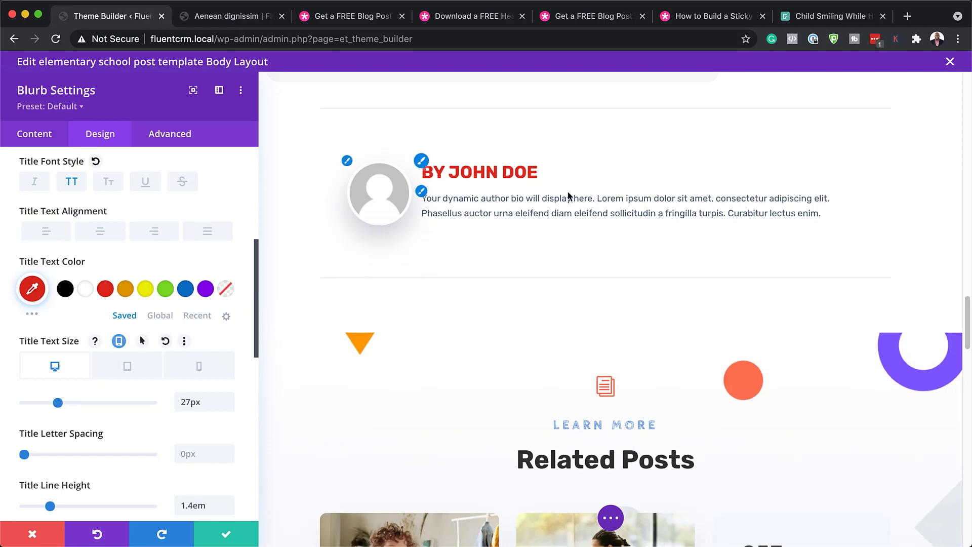
{"action": "left_click", "coordinate": [422, 193]}
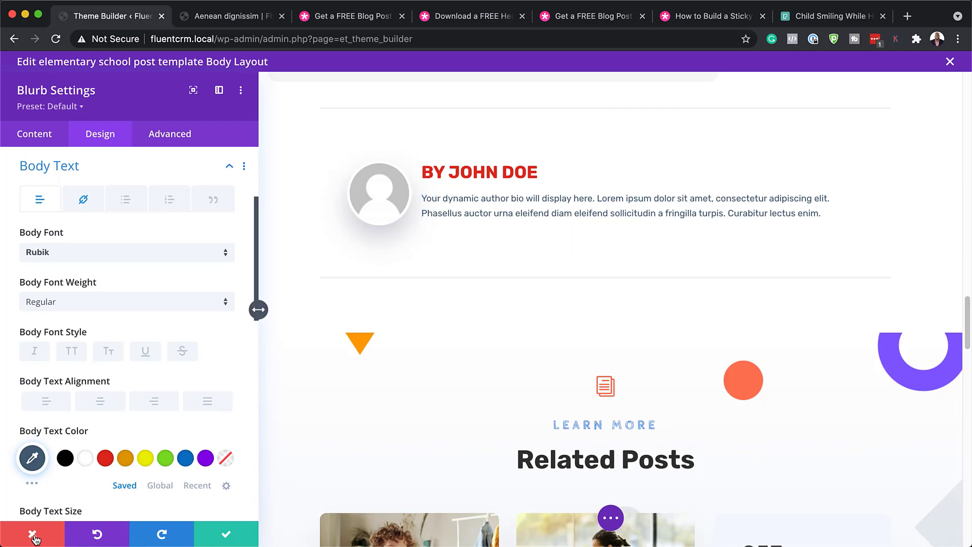
{"action": "left_click", "coordinate": [33, 535]}
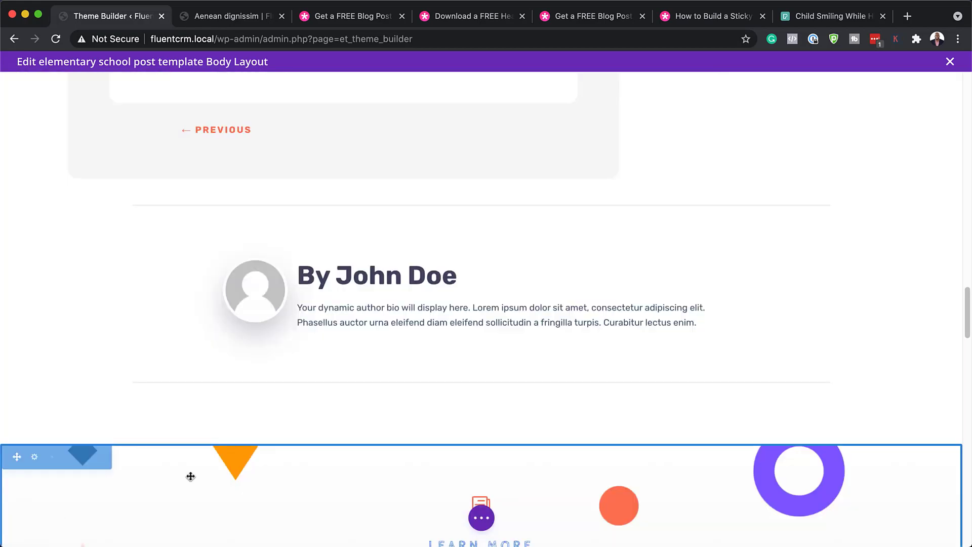
{"action": "scroll", "coordinate": [362, 476], "scroll_direction": "down", "scroll_amount": 5}
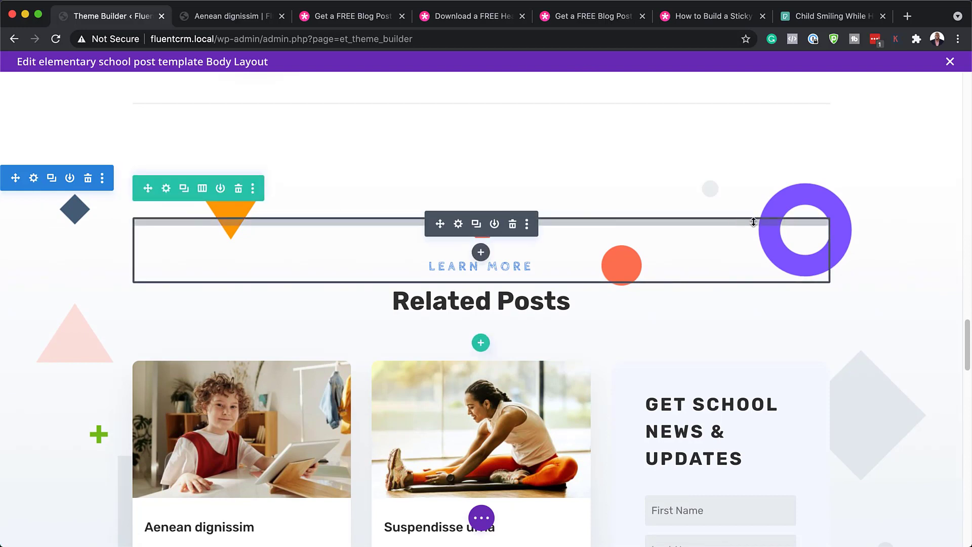
{"action": "mouse_move", "coordinate": [36, 197]}
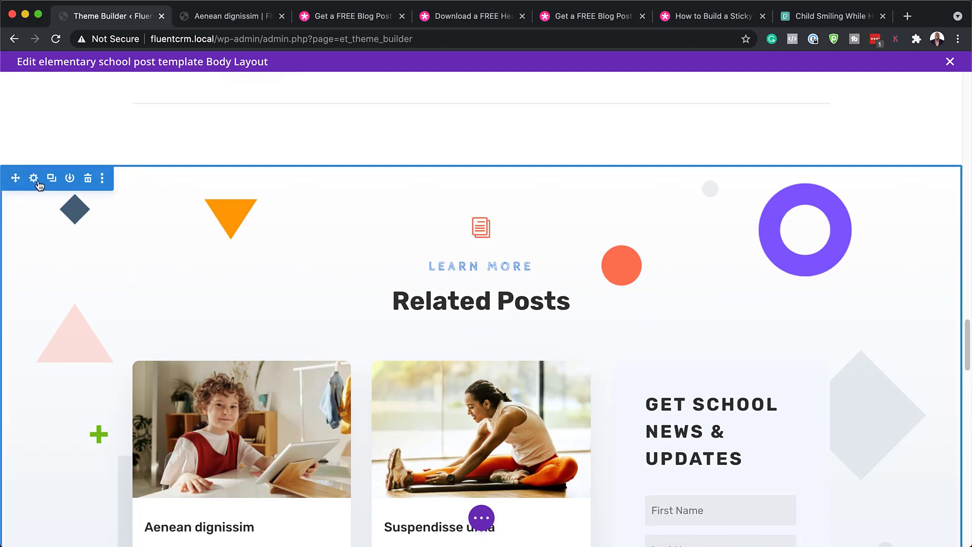
{"action": "left_click", "coordinate": [36, 179]}
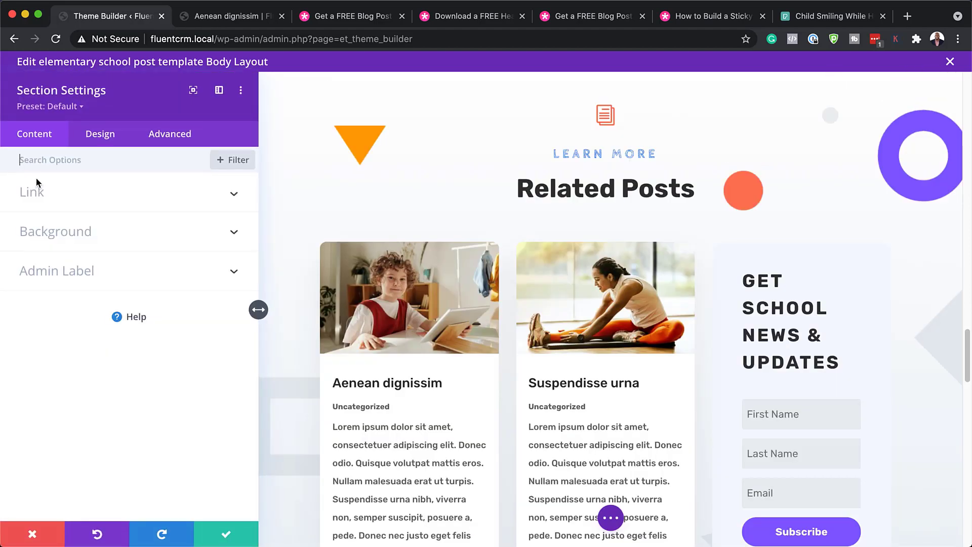
{"action": "left_click", "coordinate": [86, 233]}
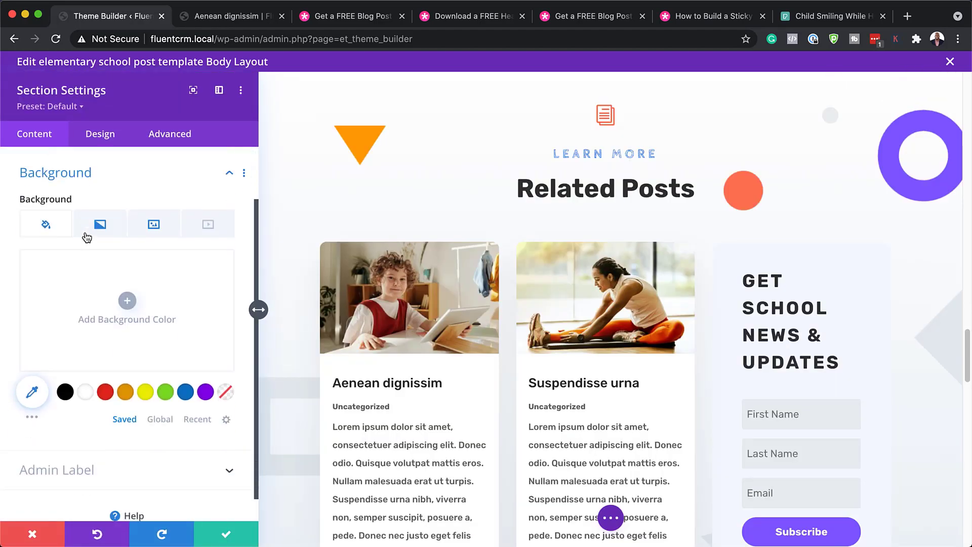
{"action": "left_click", "coordinate": [156, 221]}
{"action": "mouse_move", "coordinate": [159, 303]}
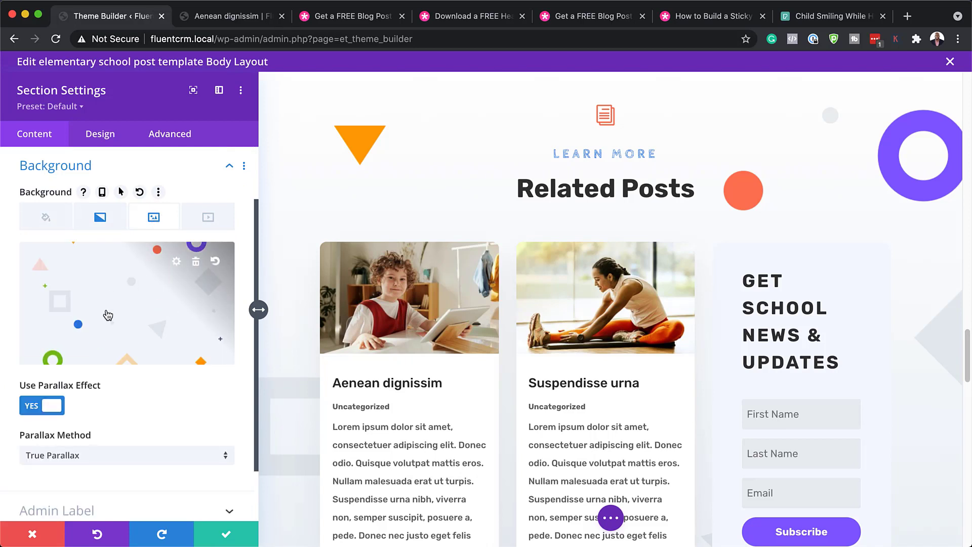
{"action": "left_click", "coordinate": [196, 261]}
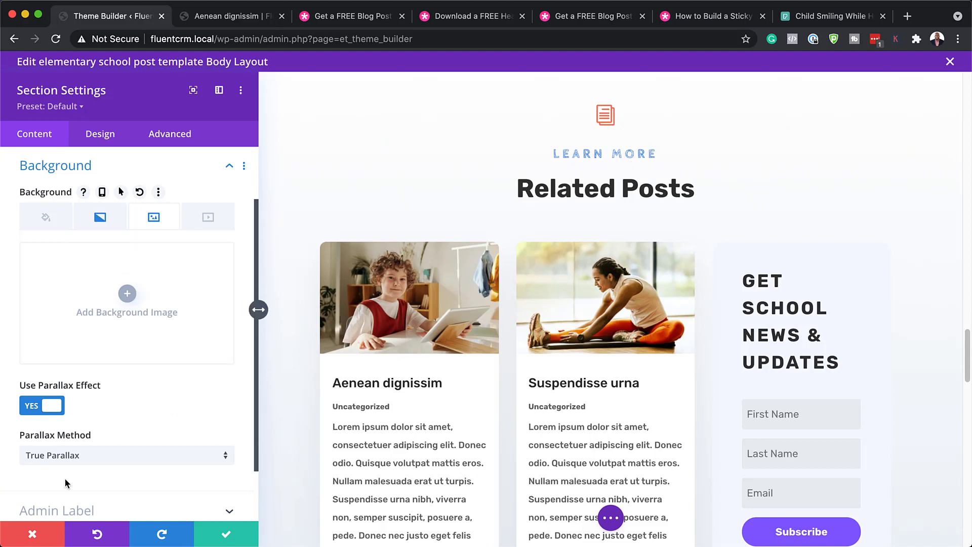
{"action": "left_click", "coordinate": [31, 534]}
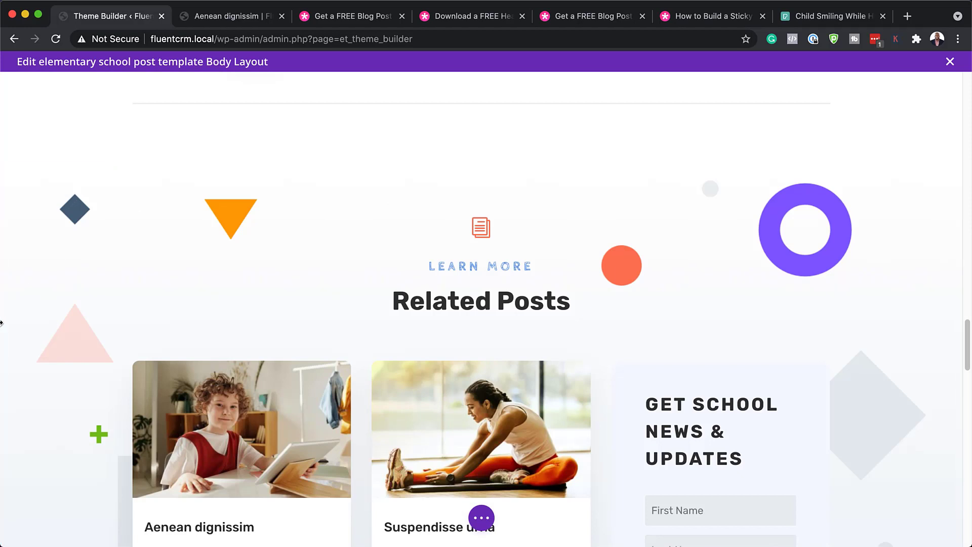
{"action": "scroll", "coordinate": [113, 370], "scroll_direction": "down", "scroll_amount": 5}
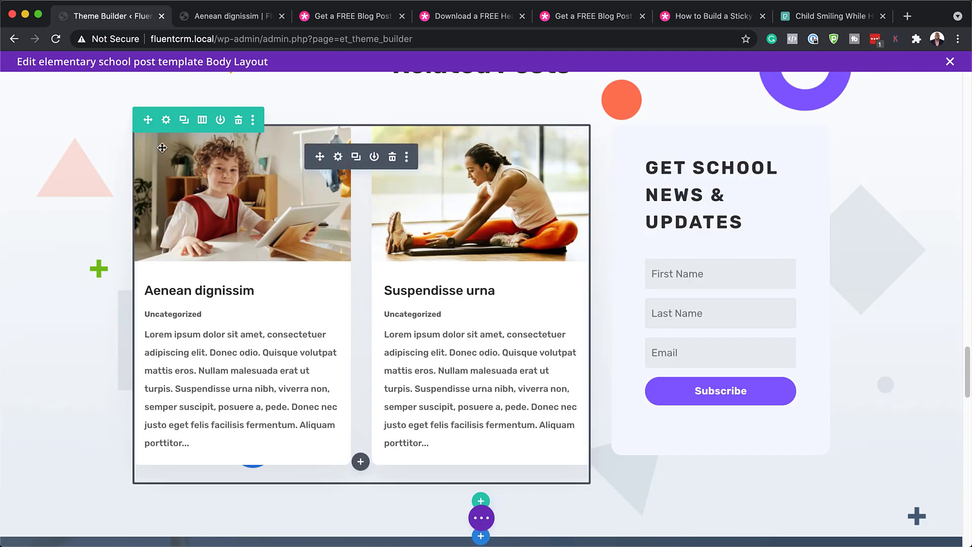
{"action": "left_click", "coordinate": [338, 157]}
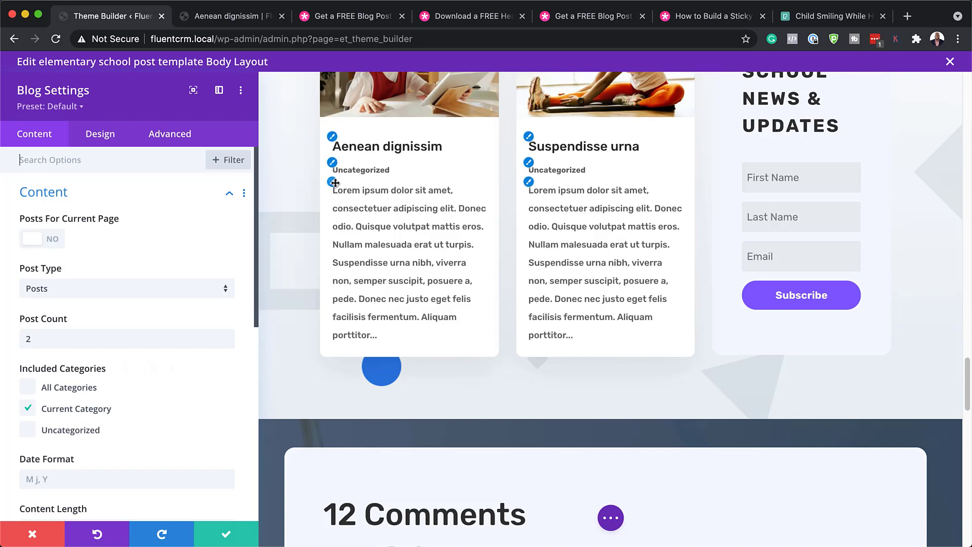
{"action": "left_click", "coordinate": [332, 182]}
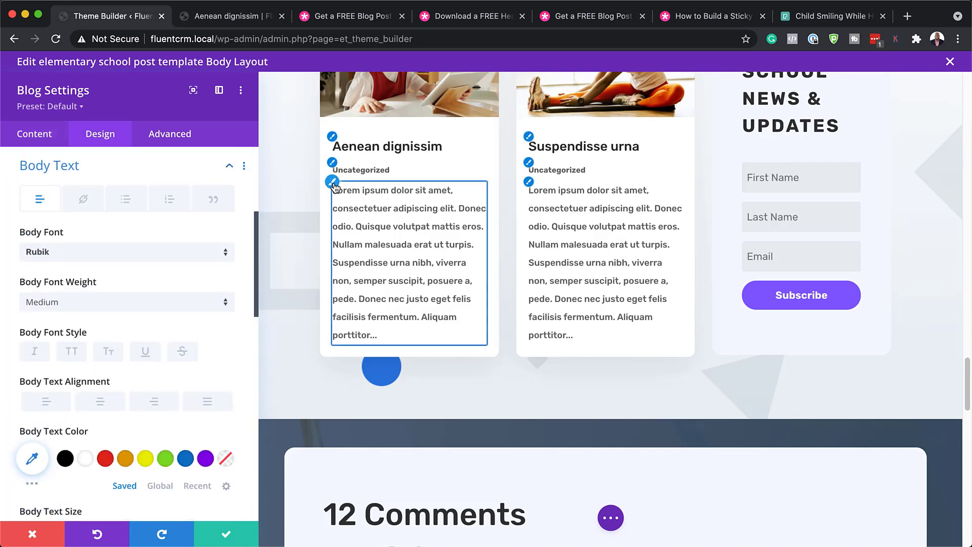
{"action": "left_click", "coordinate": [126, 460]}
{"action": "left_click", "coordinate": [65, 459]}
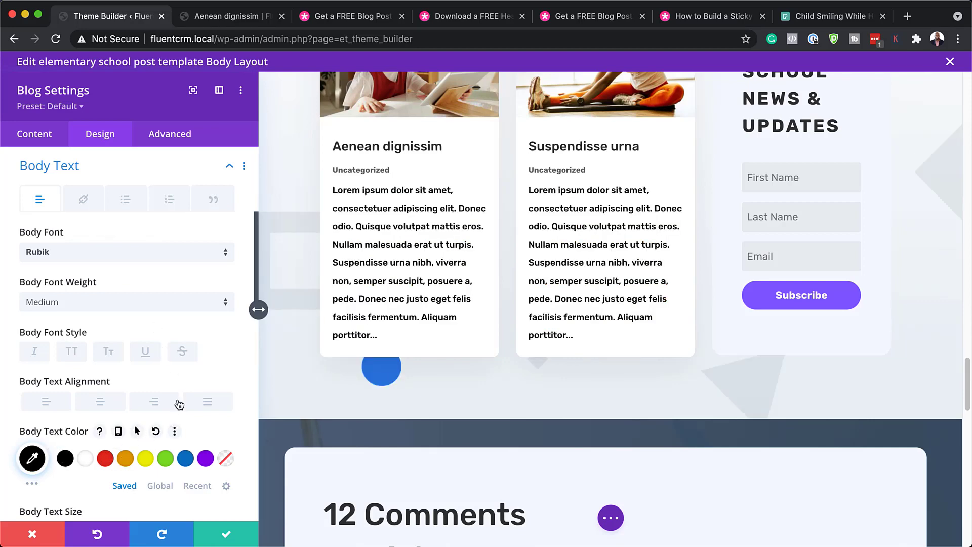
{"action": "left_click", "coordinate": [33, 535]}
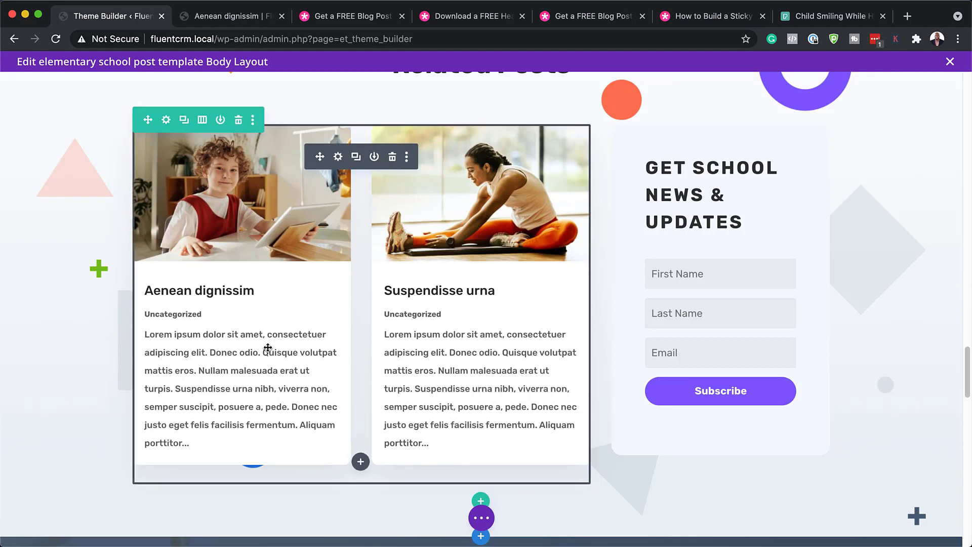
{"action": "scroll", "coordinate": [268, 348], "scroll_direction": "up", "scroll_amount": 3}
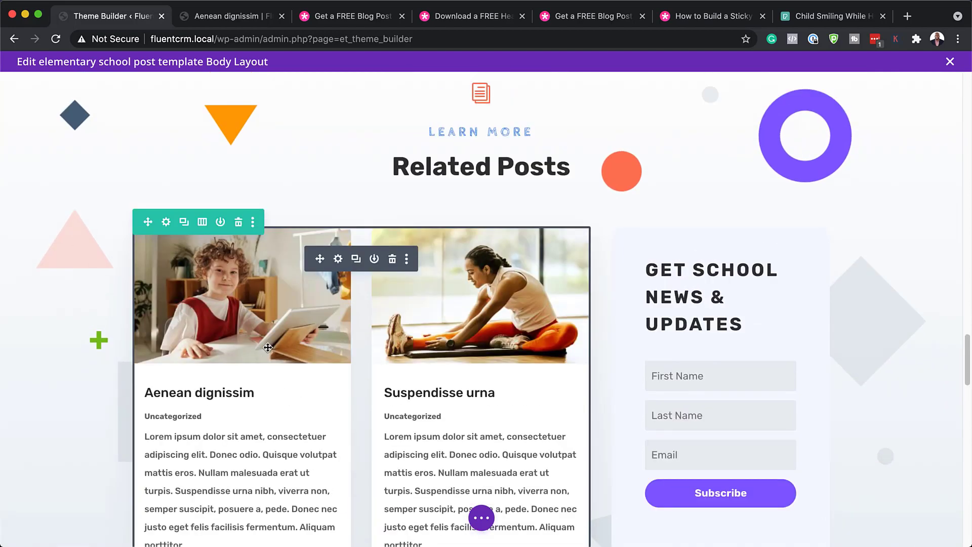